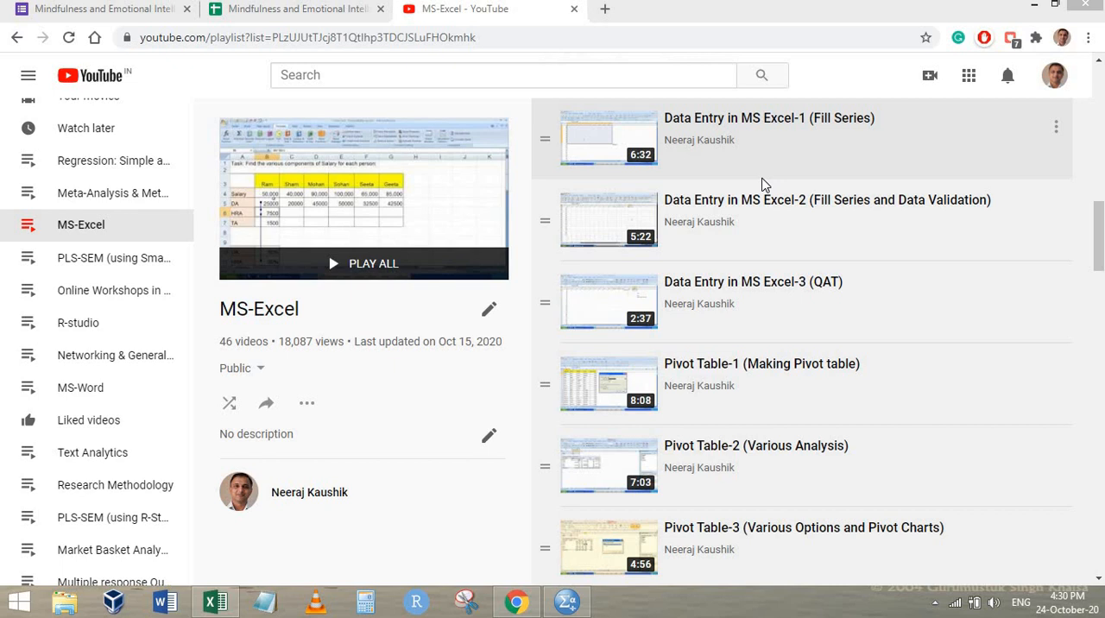
# Review the Mindfulness and Emotional Intelligence form and its linked responses spreadsheet
pyautogui.click(168, 10)
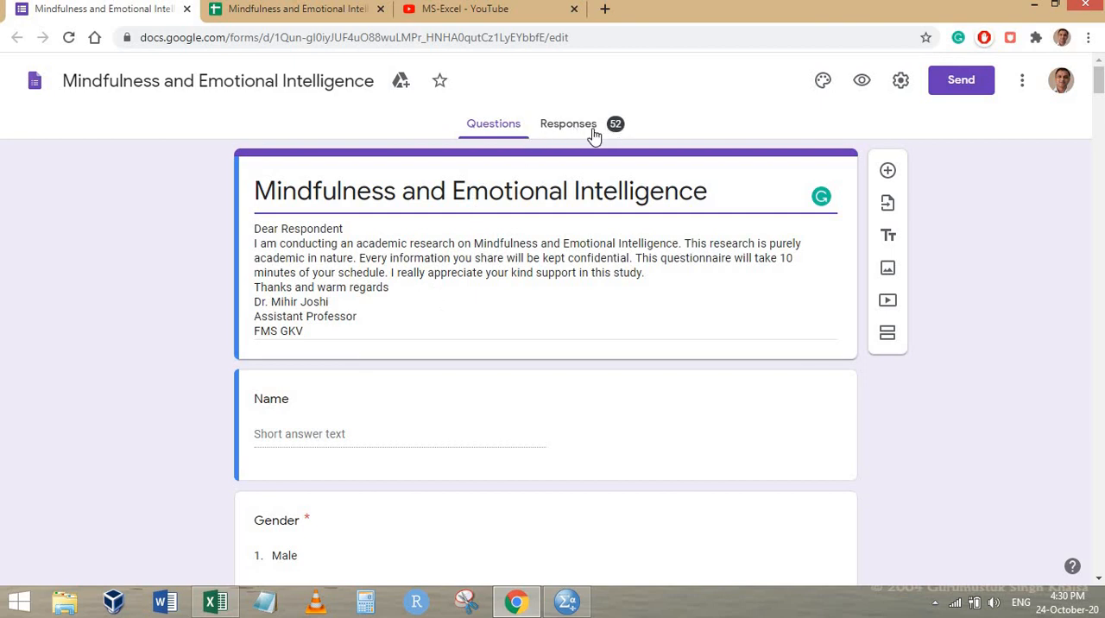
pyautogui.click(259, 12)
pyautogui.scroll(-10, 394, 287)
pyautogui.scroll(10, 370, 287)
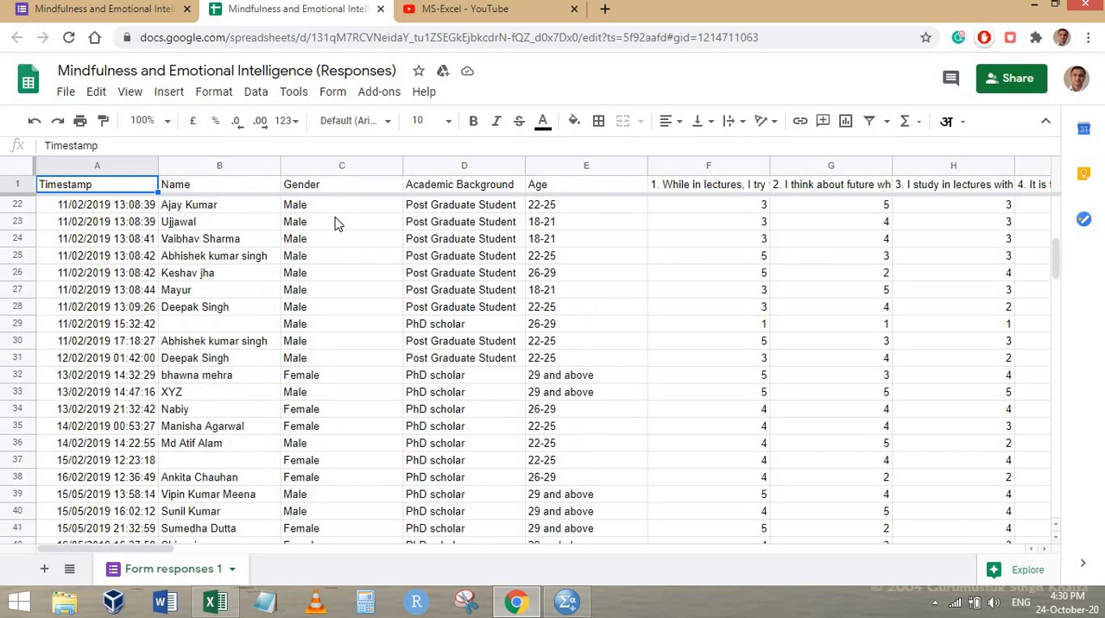
pyautogui.click(108, 12)
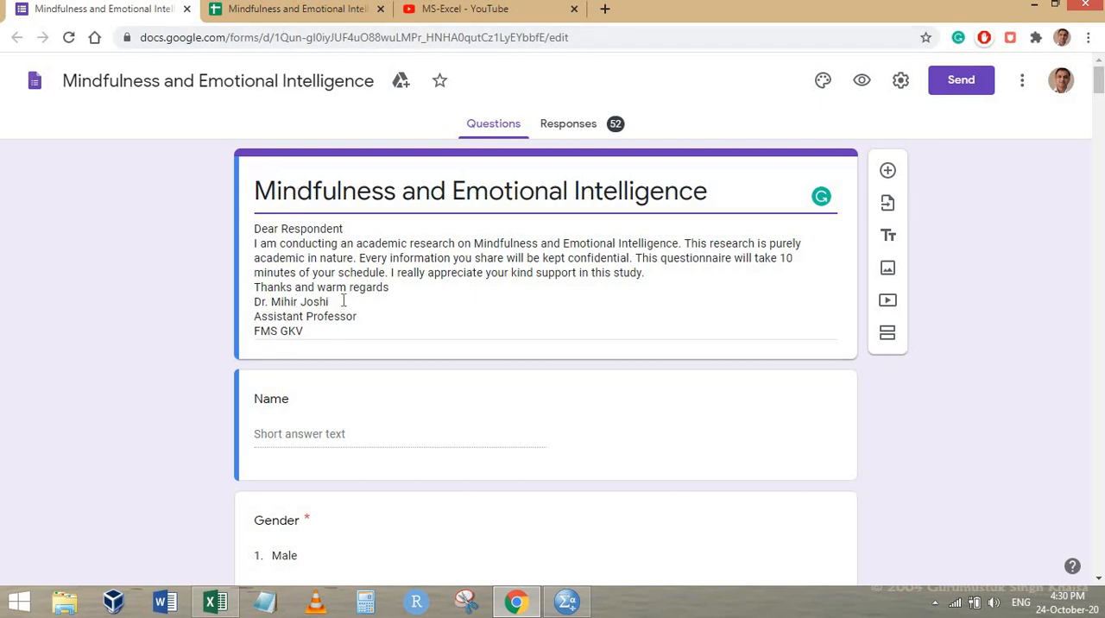
pyautogui.click(297, 12)
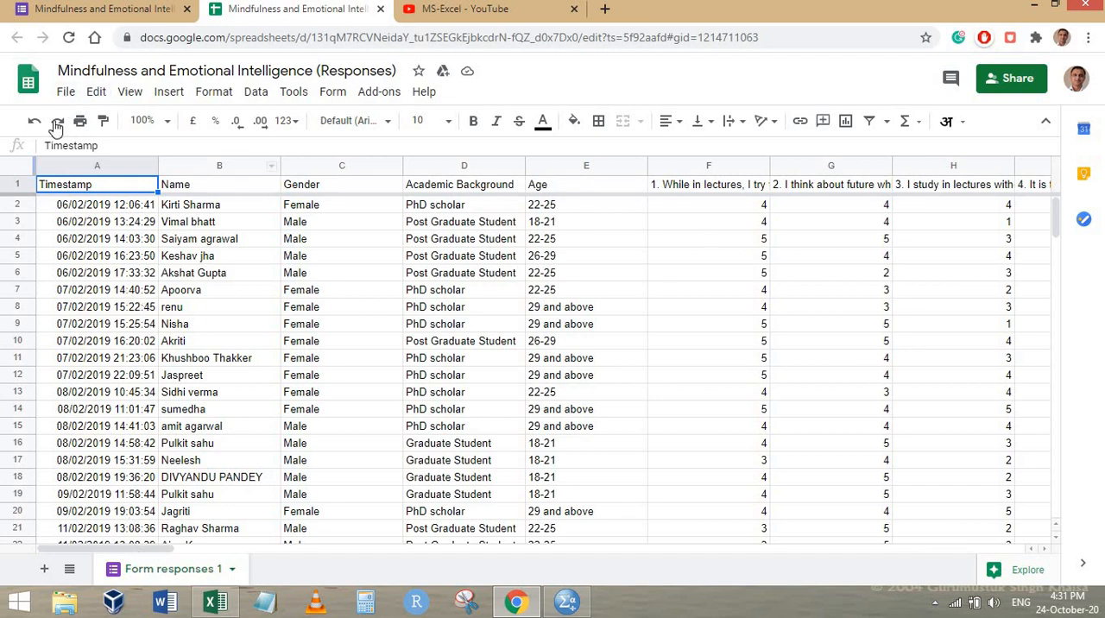
# Download the responses spreadsheet as Microsoft Excel (.xlsx), open the downloaded file in Excel and enable editing
pyautogui.click(65, 92)
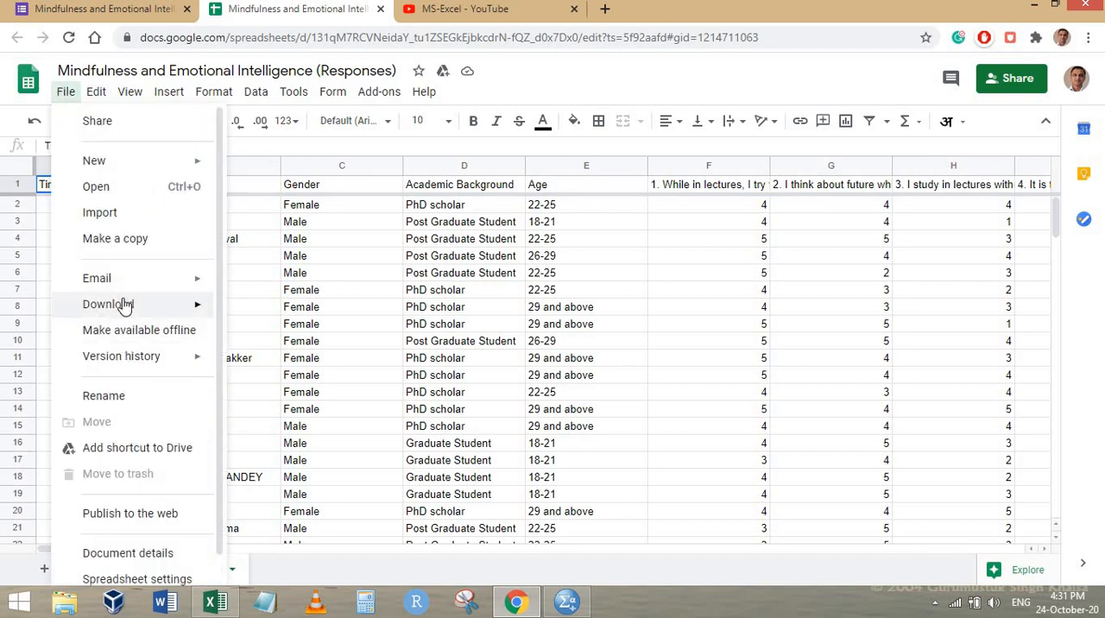
pyautogui.moveTo(150, 304)
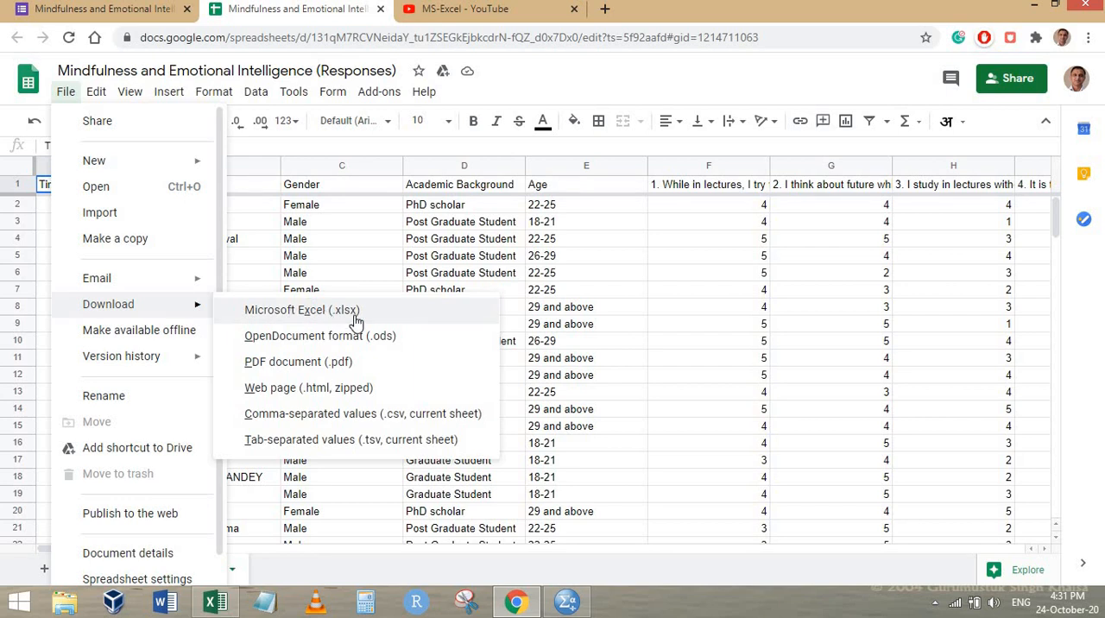
pyautogui.click(328, 312)
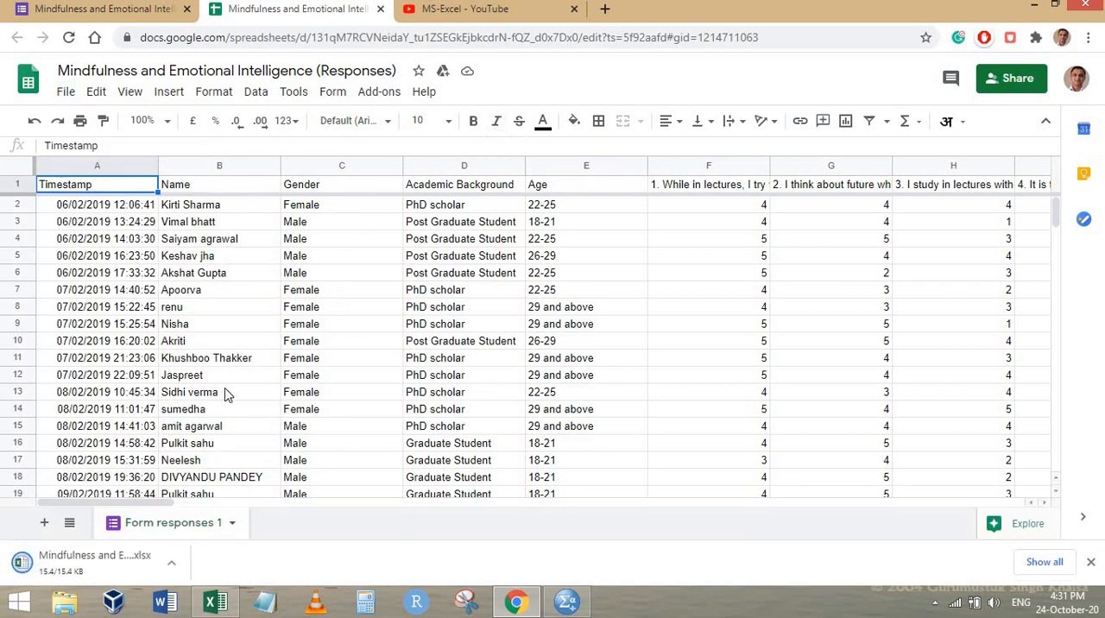
pyautogui.click(86, 565)
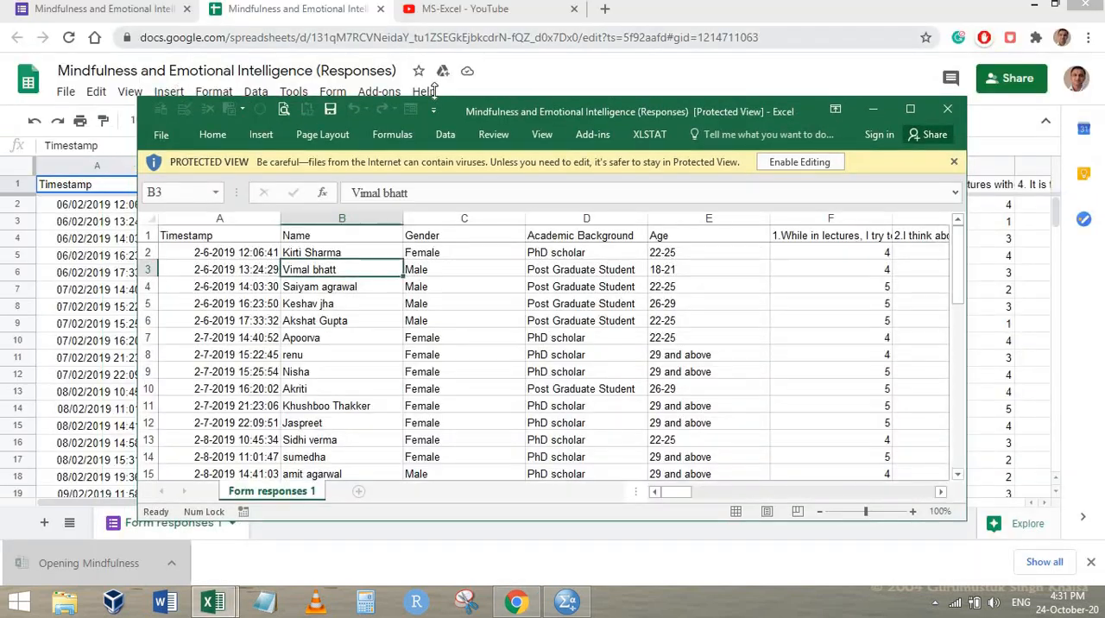
pyautogui.click(798, 162)
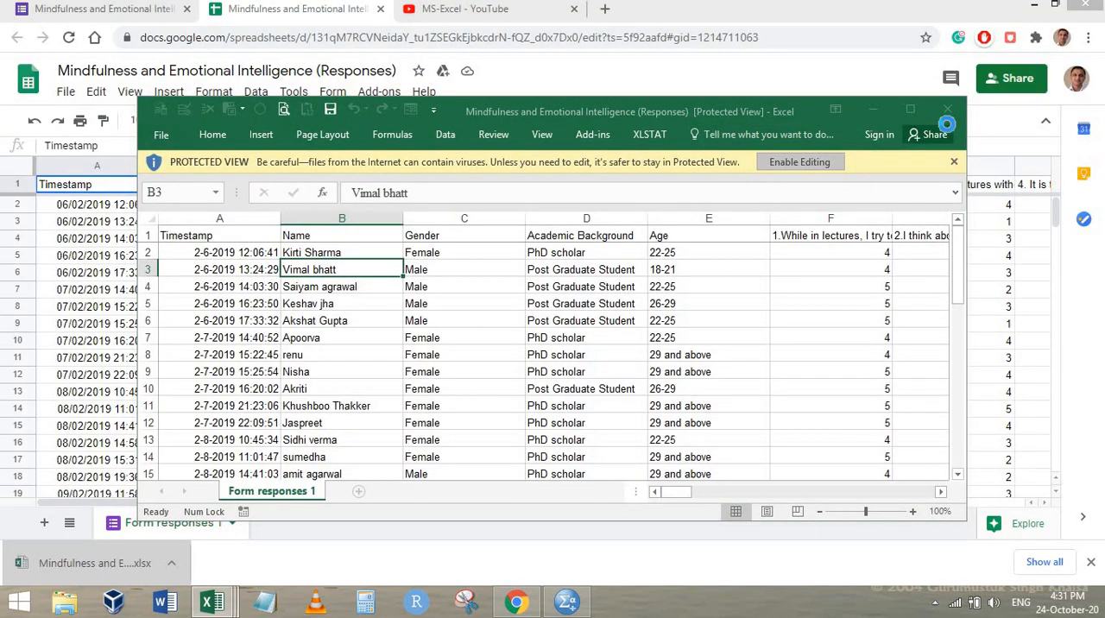
# Return to the form in the browser and examine the answer options of the Gender and Academic Background questions
pyautogui.click(82, 8)
pyautogui.scroll(-4, 405, 336)
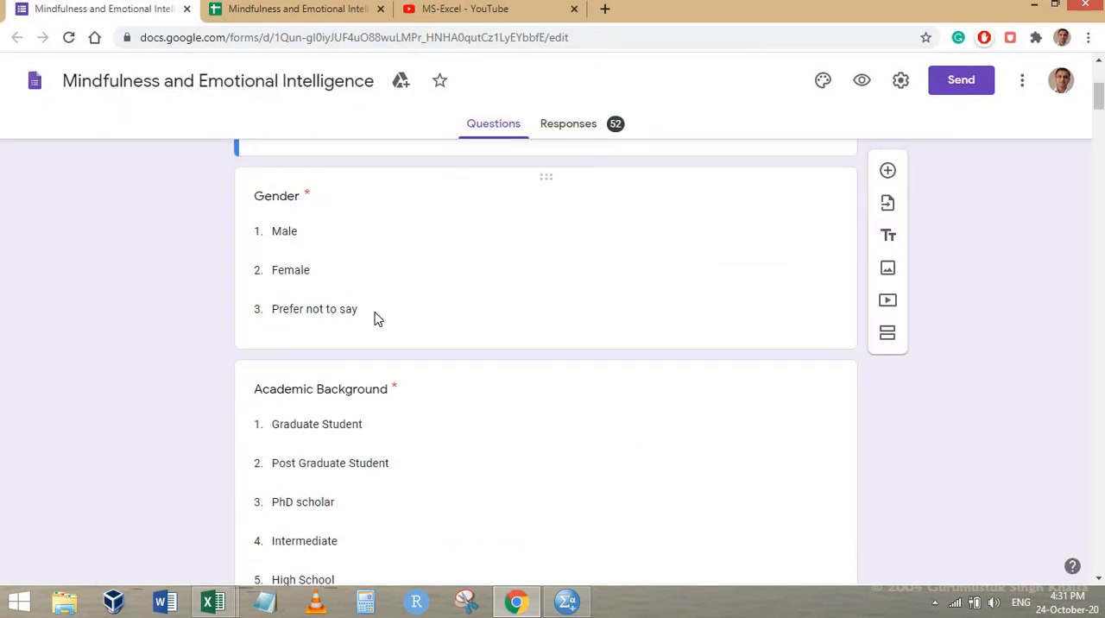
pyautogui.scroll(2, 259, 345)
pyautogui.scroll(-1, 276, 310)
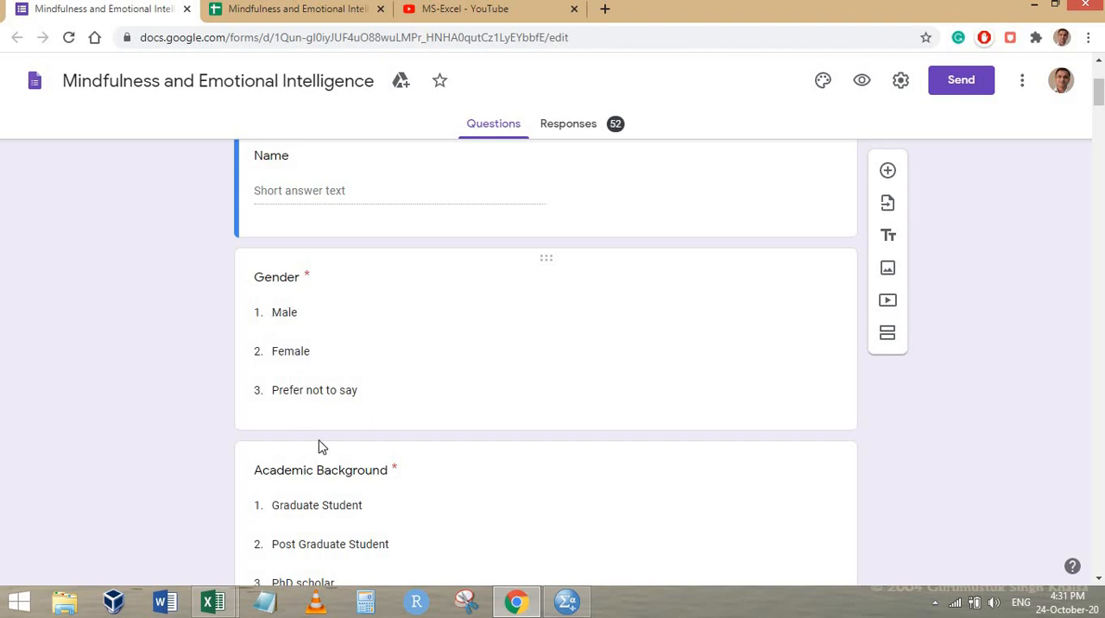
# Switch to the downloaded Excel workbook, check the text entries in the Gender column and maximize the window
pyautogui.click(215, 601)
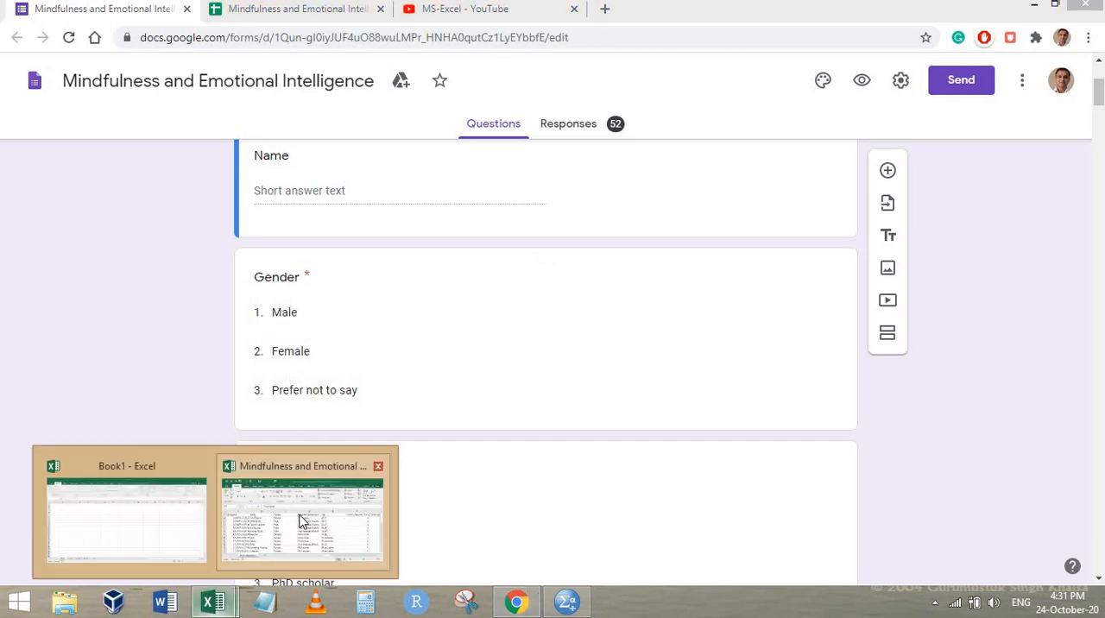
pyautogui.click(302, 520)
pyautogui.click(456, 315)
pyautogui.click(450, 367)
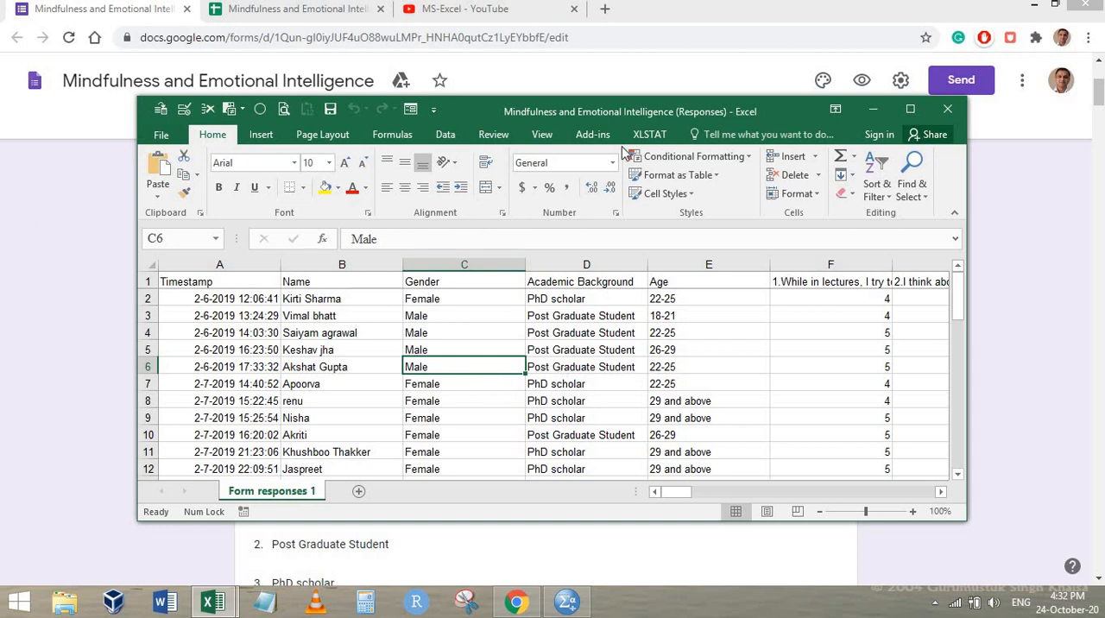
pyautogui.click(910, 109)
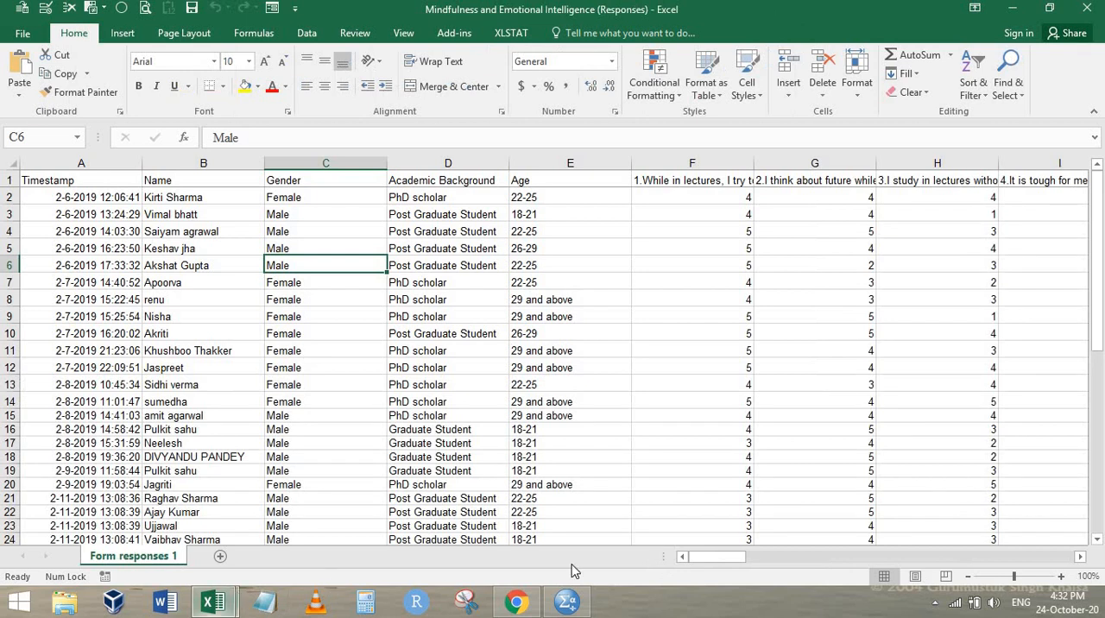
# Switch to the form in Chrome and examine the Academic Background and Age options and the 1-to-5 linear scale questions
pyautogui.click(517, 602)
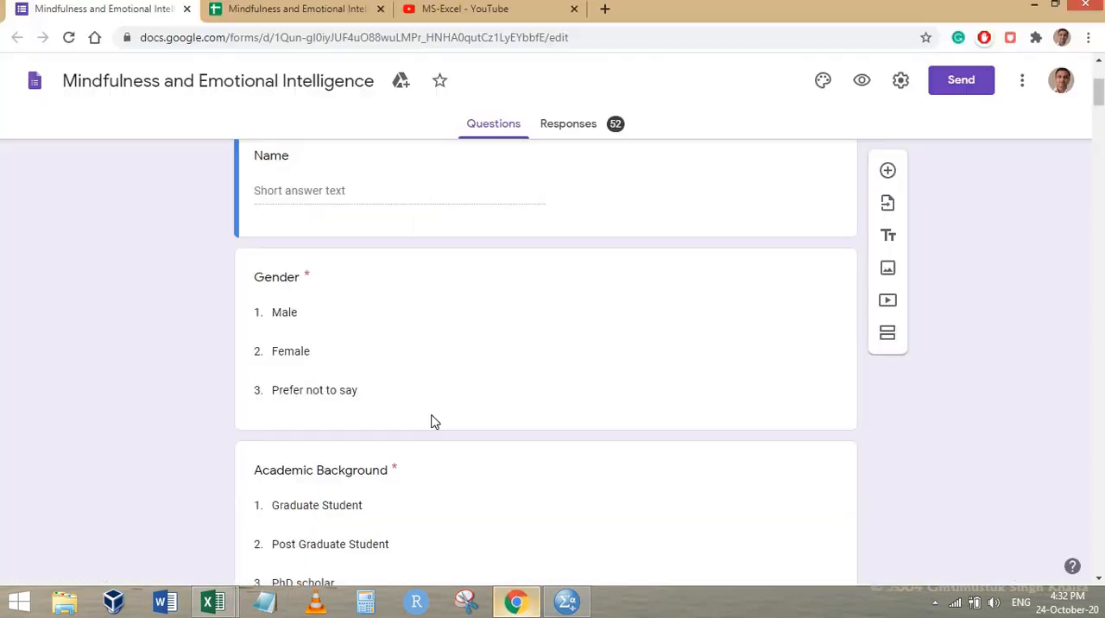
pyautogui.scroll(-3, 368, 305)
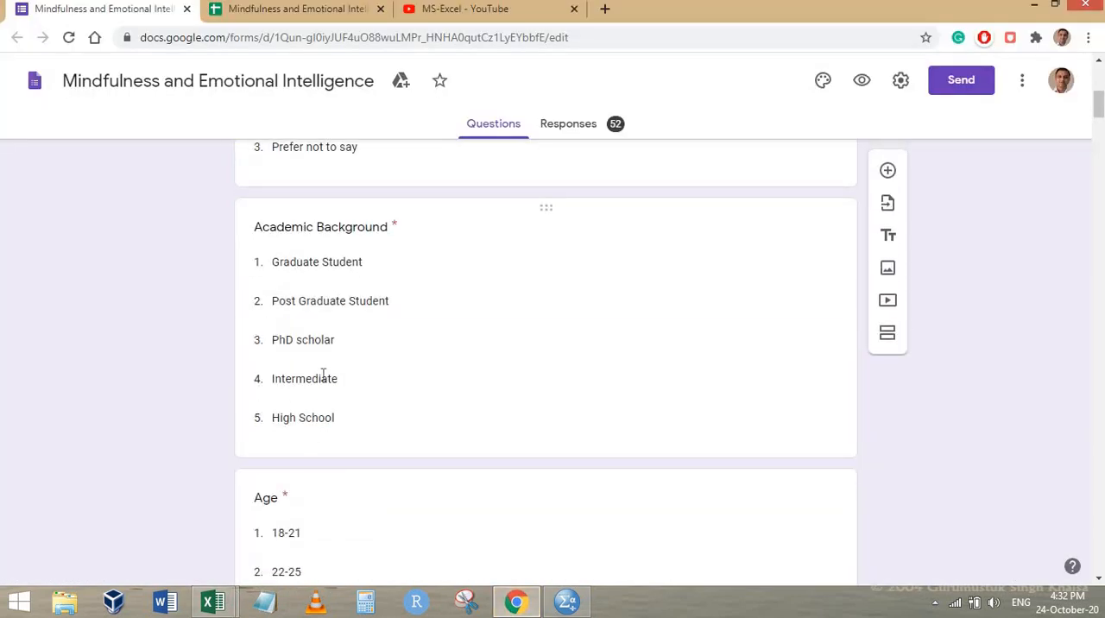
pyautogui.scroll(-1, 323, 374)
pyautogui.scroll(-2, 371, 325)
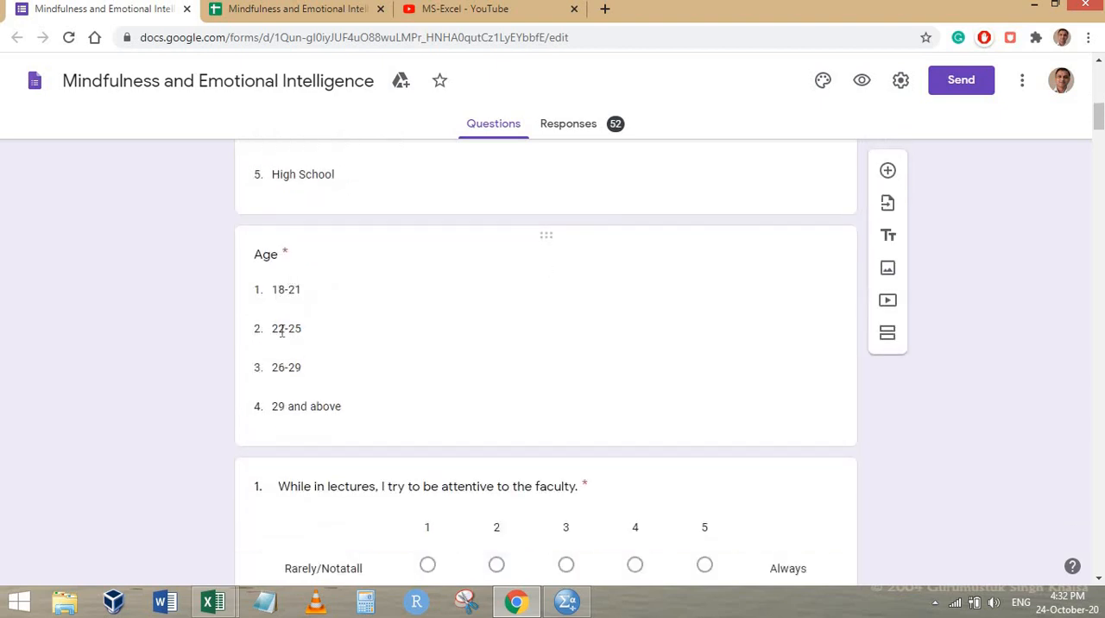
pyautogui.scroll(-3, 387, 366)
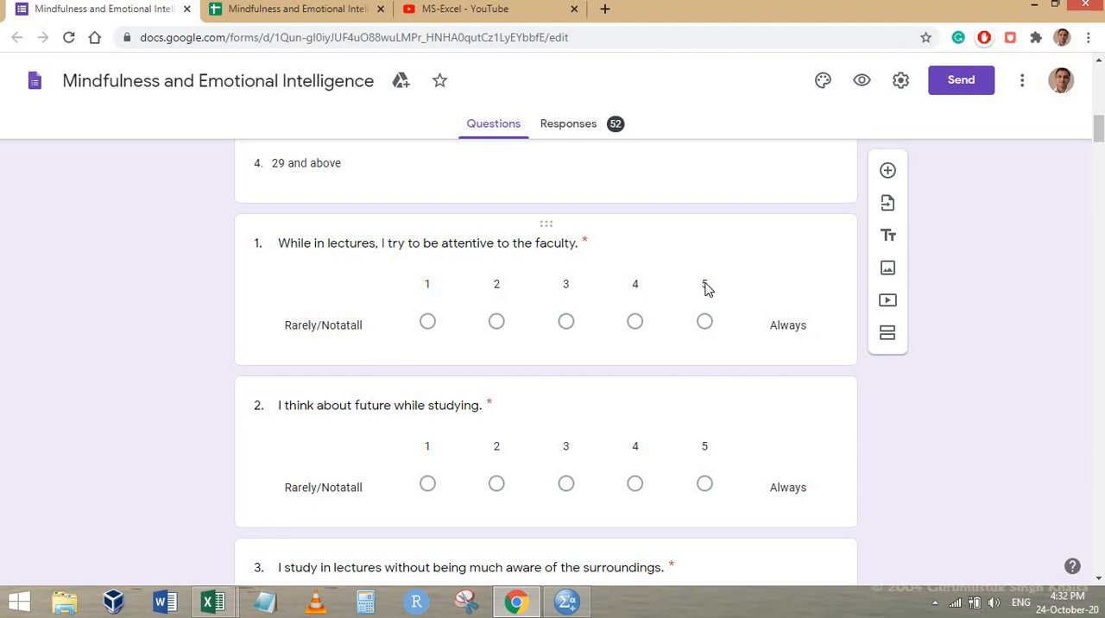
pyautogui.click(541, 312)
pyautogui.scroll(3, 489, 302)
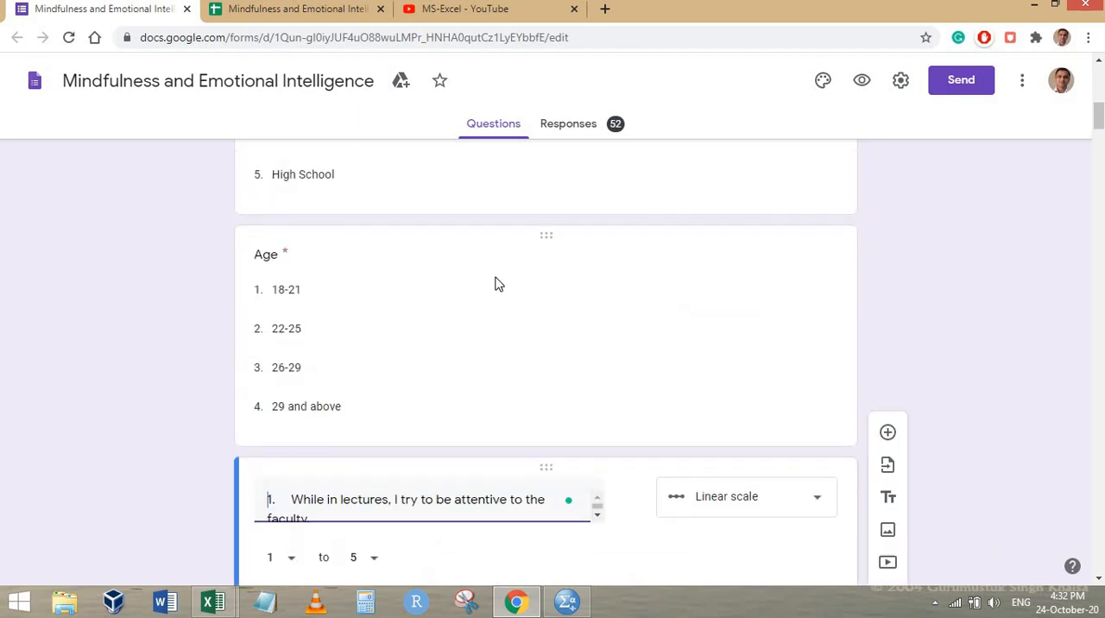
pyautogui.scroll(-2, 526, 259)
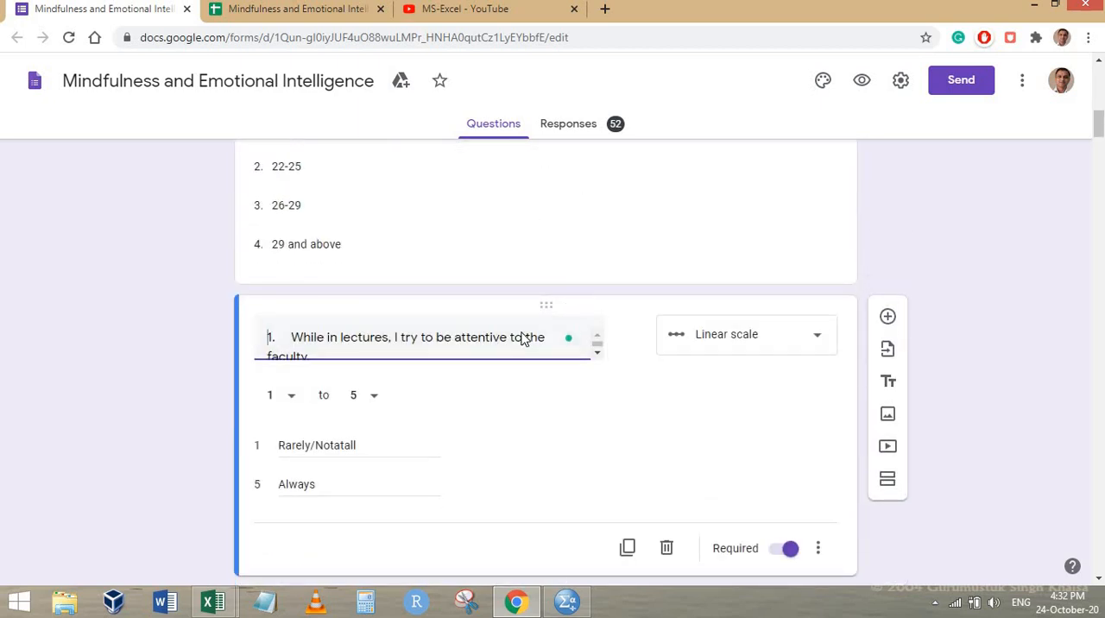
pyautogui.scroll(-4, 450, 337)
pyautogui.scroll(-1, 466, 331)
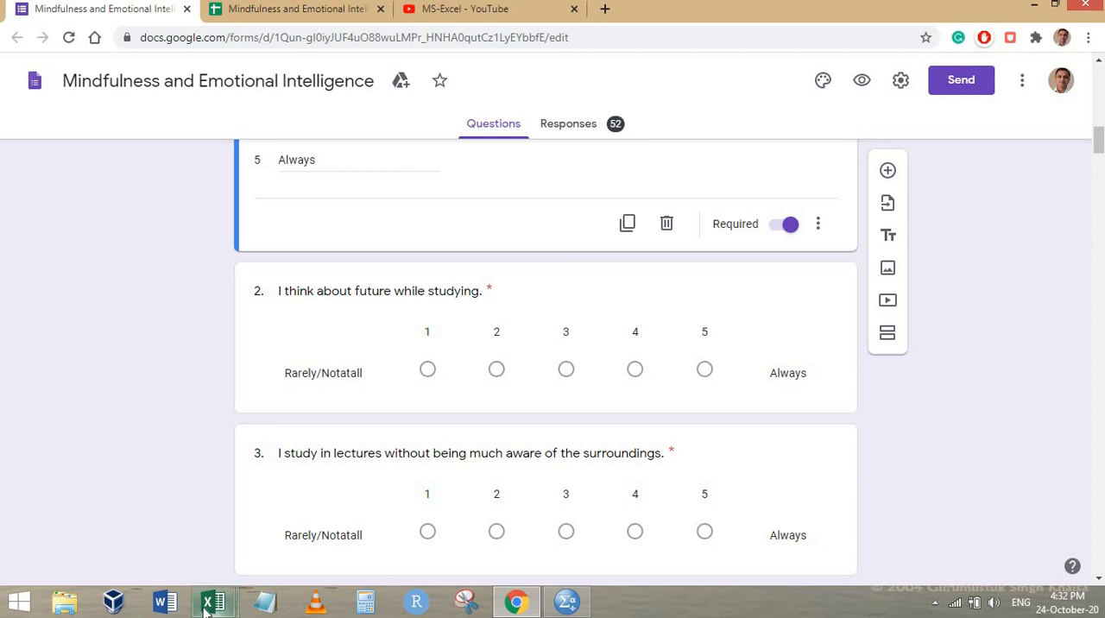
# Switch to the Excel responses workbook and inspect the numeric answers to the first two scale questions and the Timestamp header
pyautogui.moveTo(215, 604)
pyautogui.click(352, 521)
pyautogui.click(721, 249)
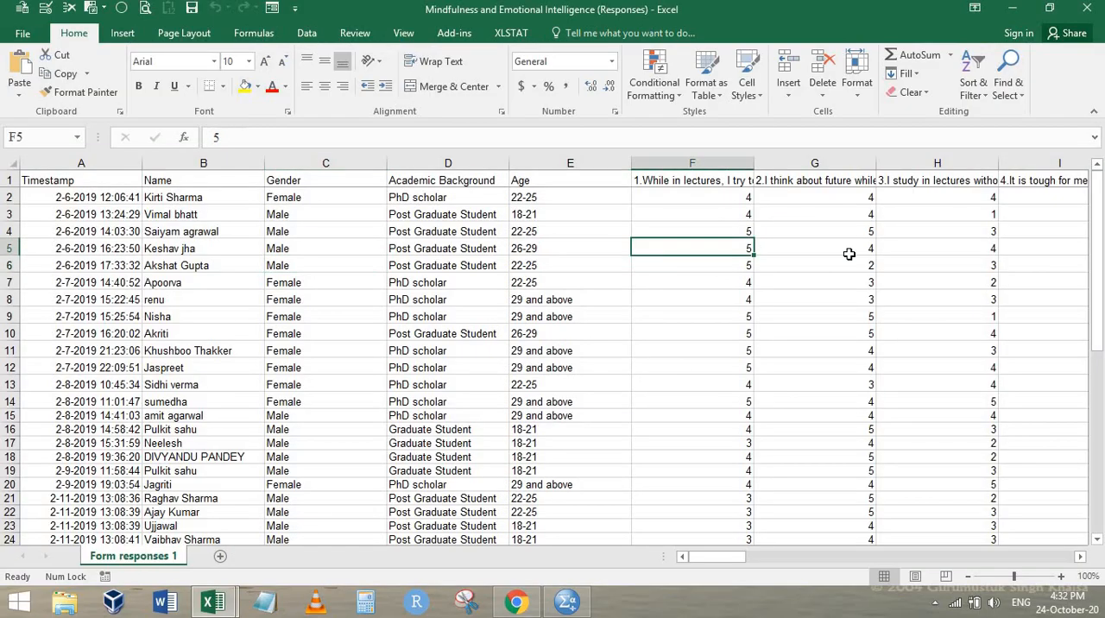
pyautogui.click(869, 250)
pyautogui.click(864, 280)
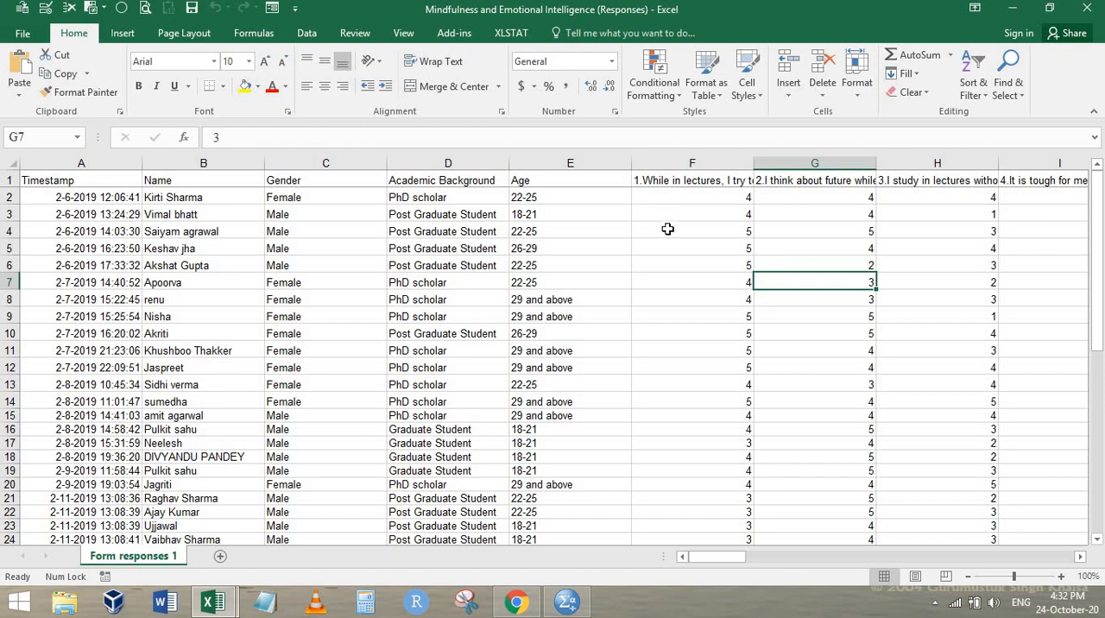
pyautogui.click(665, 233)
pyautogui.click(667, 250)
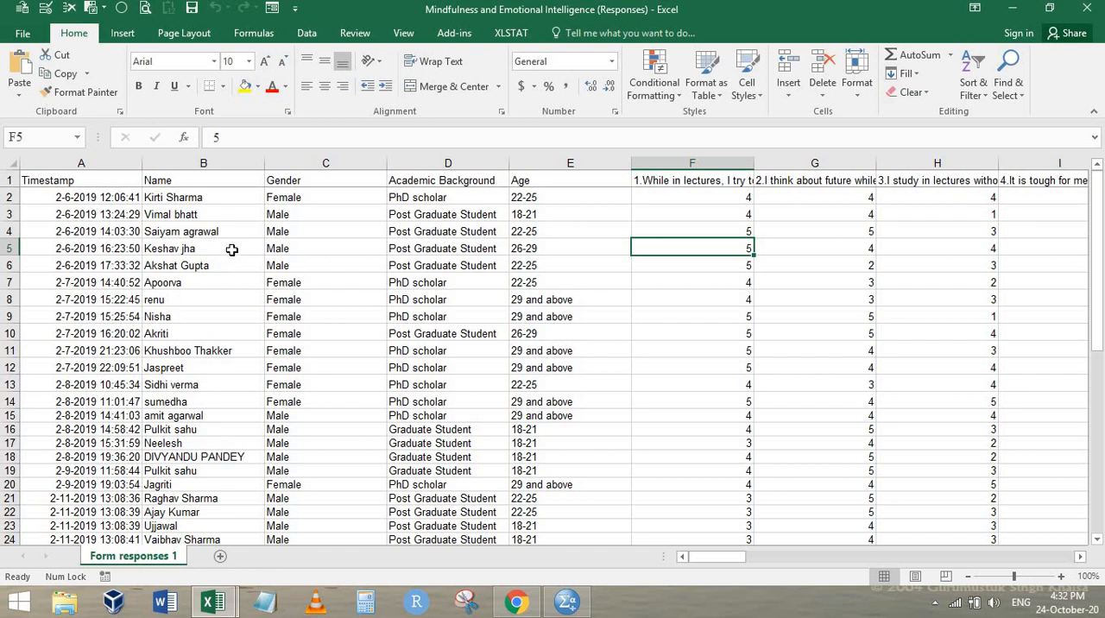
pyautogui.click(72, 179)
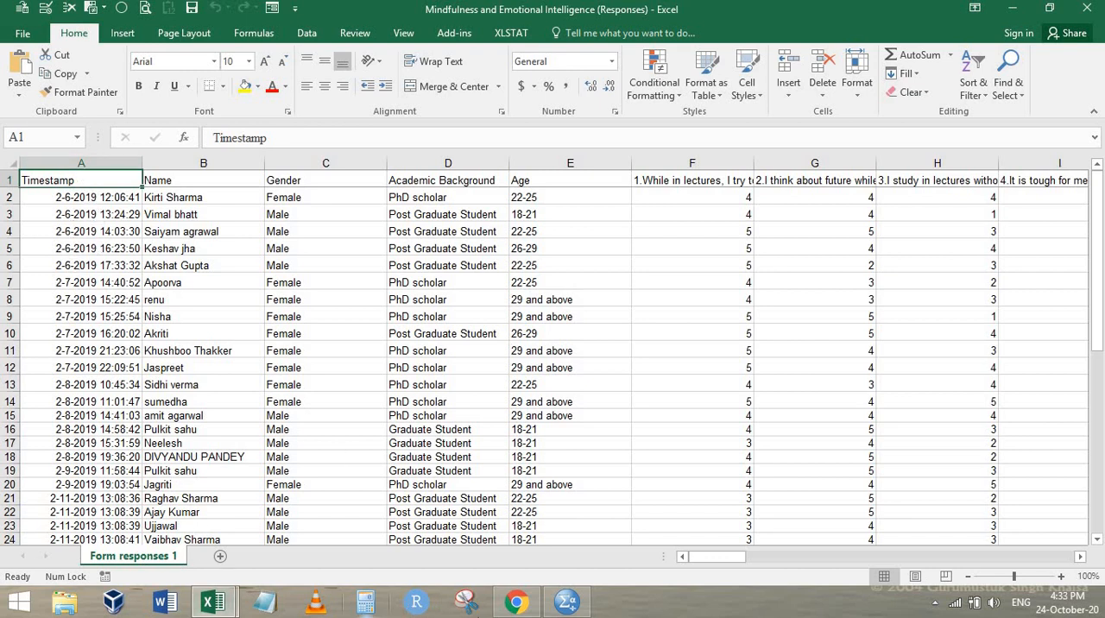
# Switch to Chrome and look through the videos in the MS-Excel playlist on YouTube
pyautogui.click(529, 608)
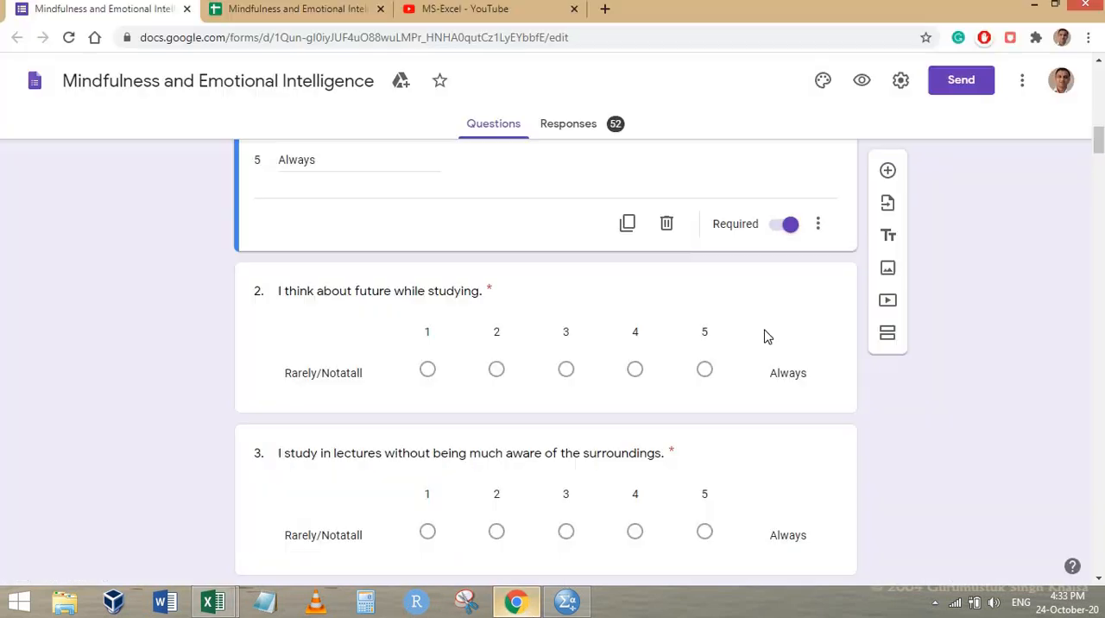
pyautogui.click(456, 10)
pyautogui.scroll(10, 783, 294)
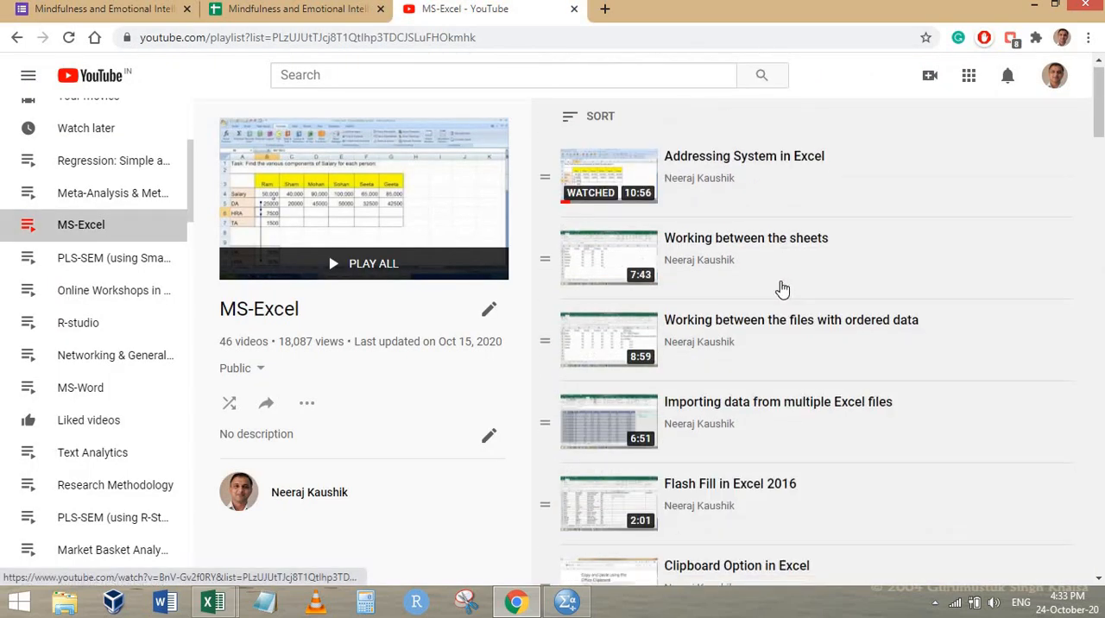
pyautogui.scroll(-5, 751, 295)
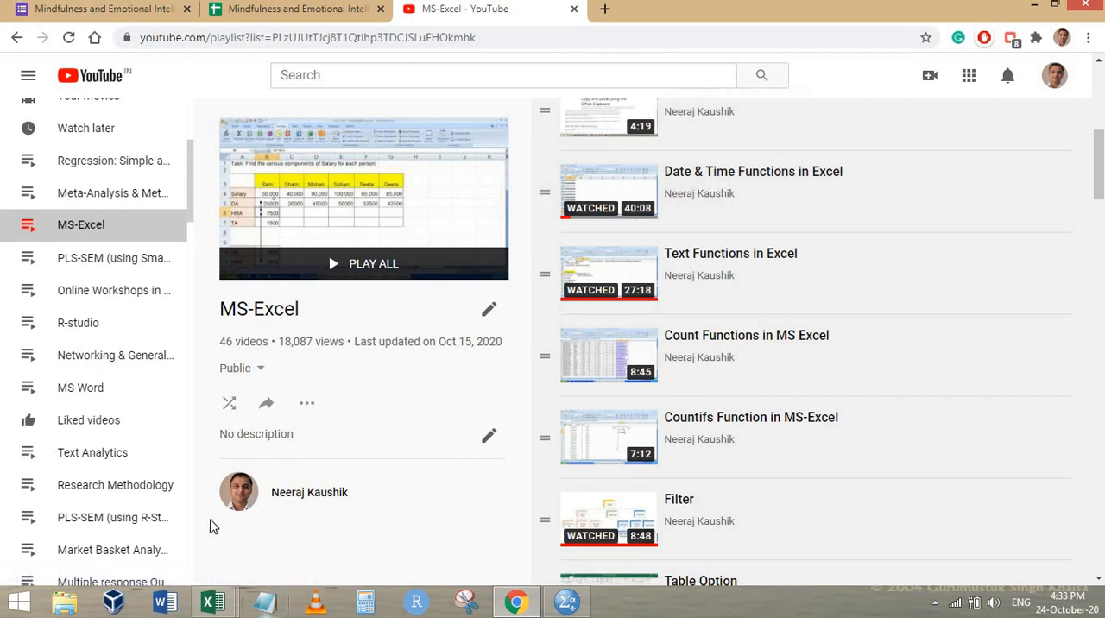
# In the Excel responses workbook, copy all data from the Gender column through the last question column and paste it into a new worksheet
pyautogui.click(232, 608)
pyautogui.click(306, 514)
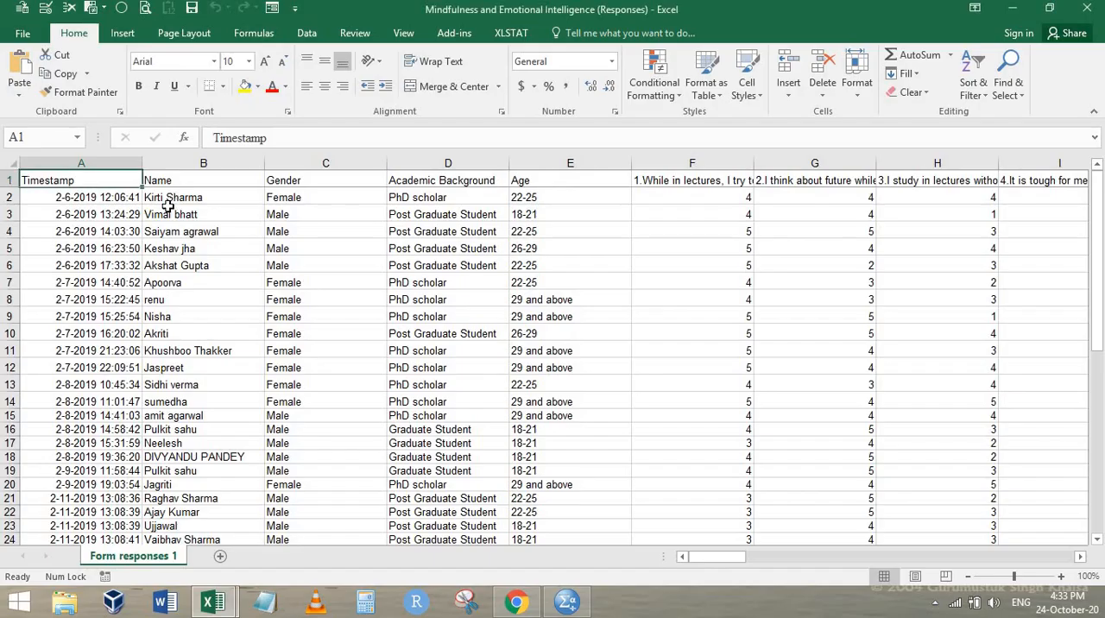
pyautogui.click(171, 246)
pyautogui.click(363, 218)
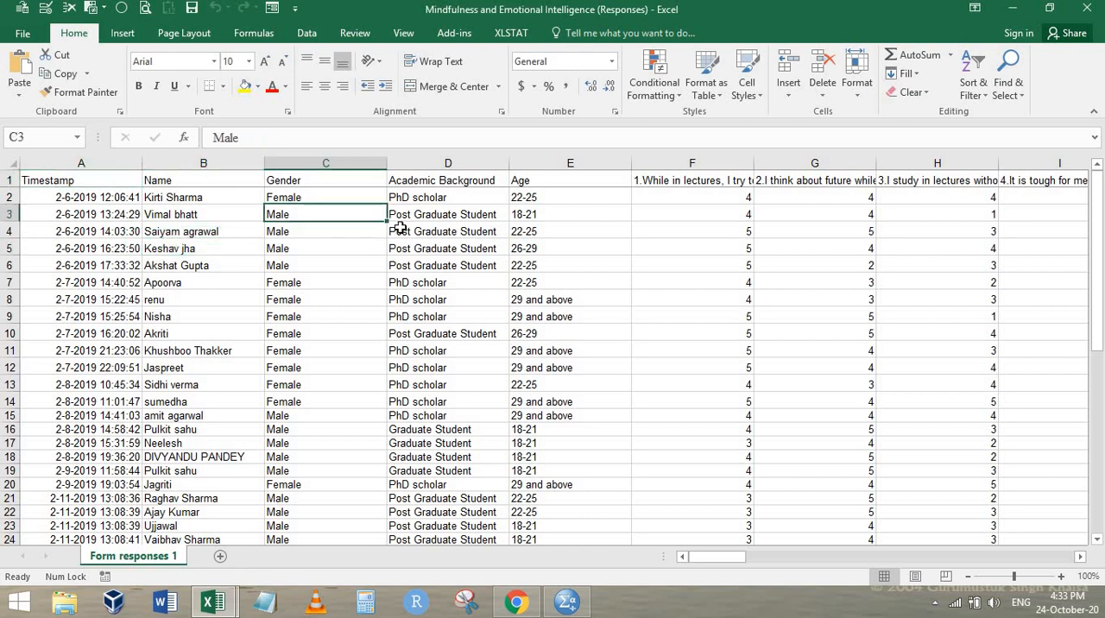
pyautogui.press('Up')
pyautogui.press('Up')
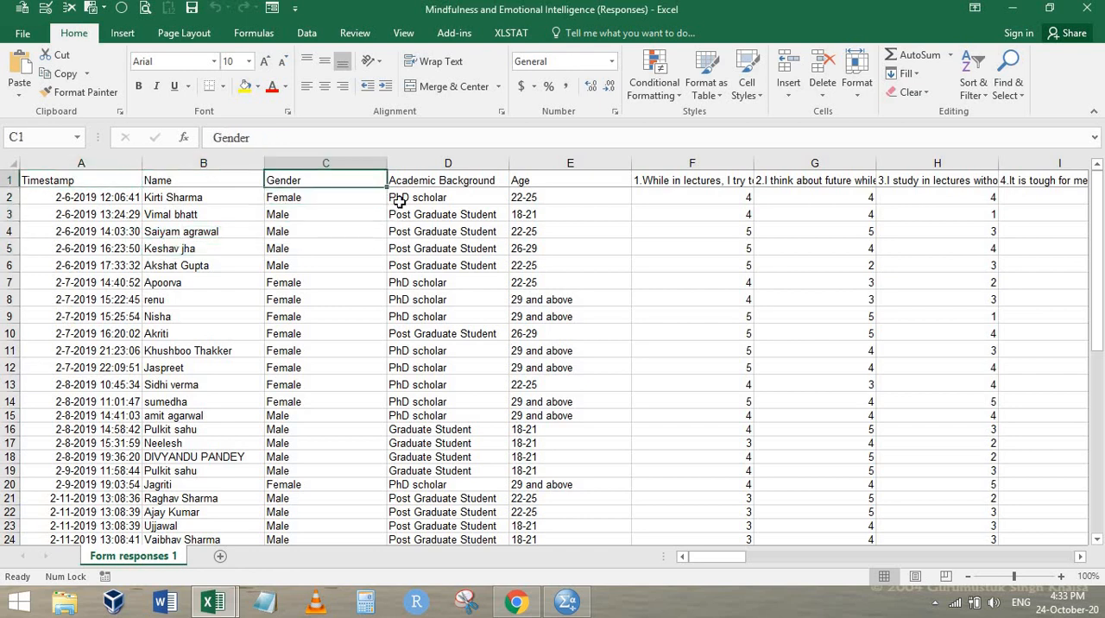
pyautogui.hotkey('shift', 'Down')
pyautogui.hotkey('shift', 'Down')
pyautogui.hotkey('shift', 'Down')
pyautogui.hotkey('shift', 'Down')
pyautogui.hotkey('shift', 'Down')
pyautogui.hotkey('shift', 'Down')
pyautogui.hotkey('shift', 'Down')
pyautogui.hotkey('shift', 'Down')
pyautogui.hotkey('shift', 'Down')
pyautogui.hotkey('shift', 'Down')
pyautogui.hotkey('shift', 'Down')
pyautogui.hotkey('shift', 'Down')
pyautogui.hotkey('shift', 'Down')
pyautogui.hotkey('shift', 'Down')
pyautogui.hotkey('shift', 'Down')
pyautogui.hotkey('shift', 'Down')
pyautogui.hotkey('shift', 'Down')
pyautogui.hotkey('shift', 'Down')
pyautogui.hotkey('shift', 'Down')
pyautogui.hotkey('shift', 'Down')
pyautogui.hotkey('ctrl', 'shift', 'Right')
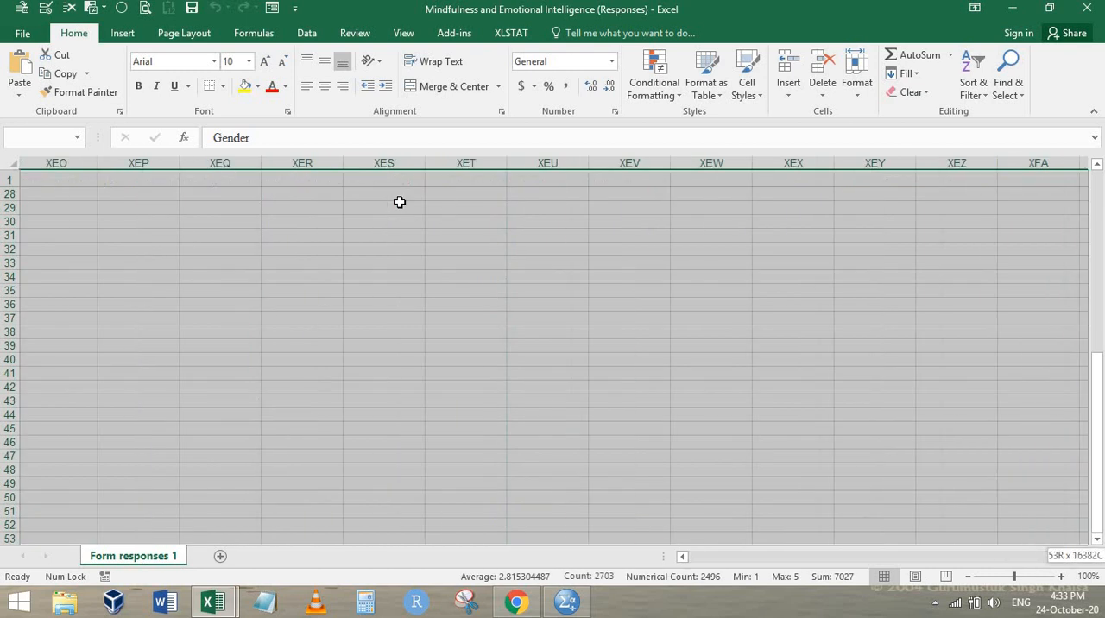
pyautogui.hotkey('ctrl', 'c')
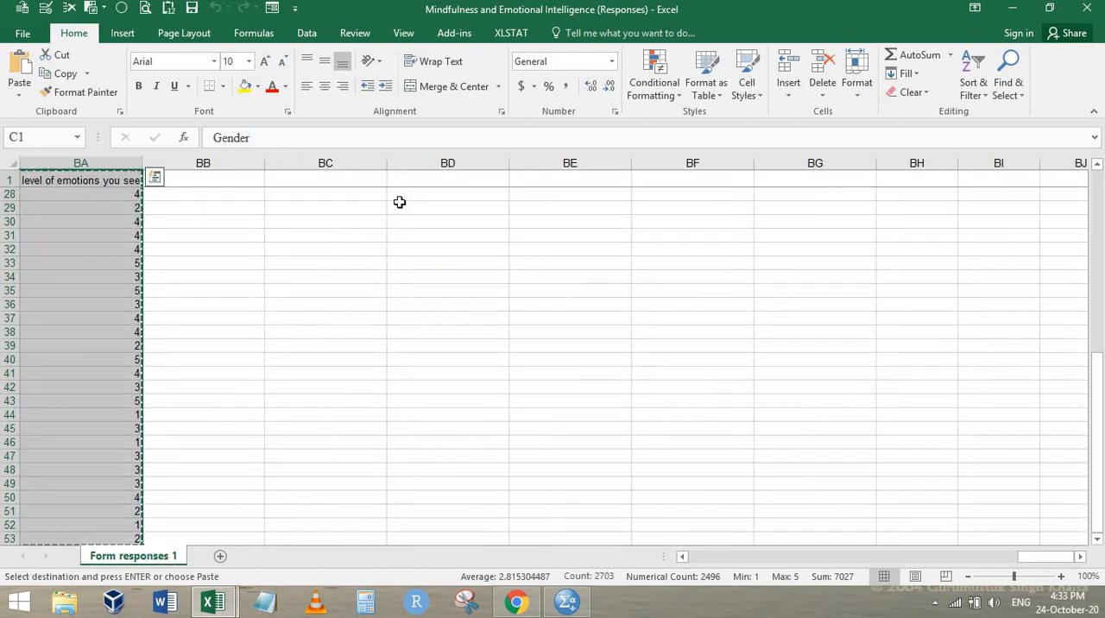
pyautogui.click(220, 556)
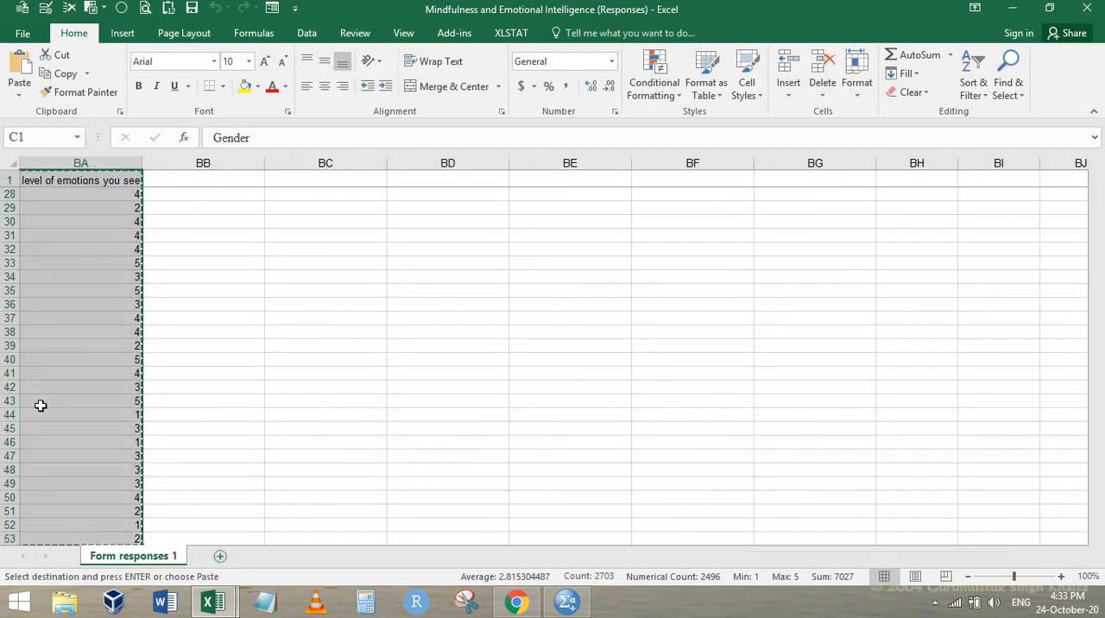
pyautogui.hotkey('ctrl', 'v')
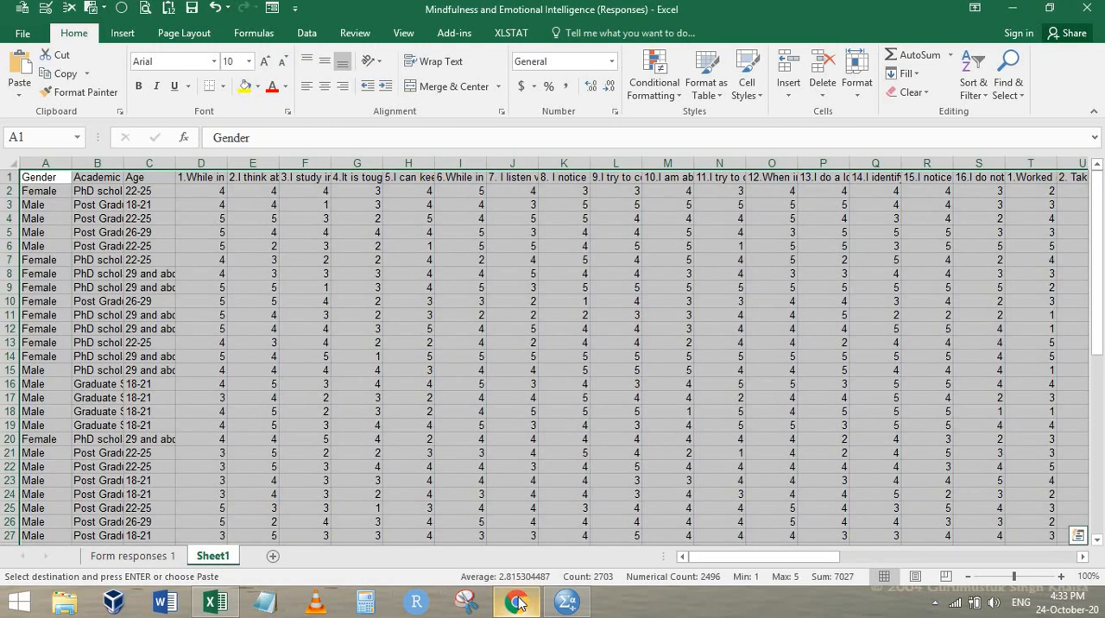
# Switch to the form in Chrome and examine the numbered Gender options
pyautogui.click(517, 604)
pyautogui.click(105, 11)
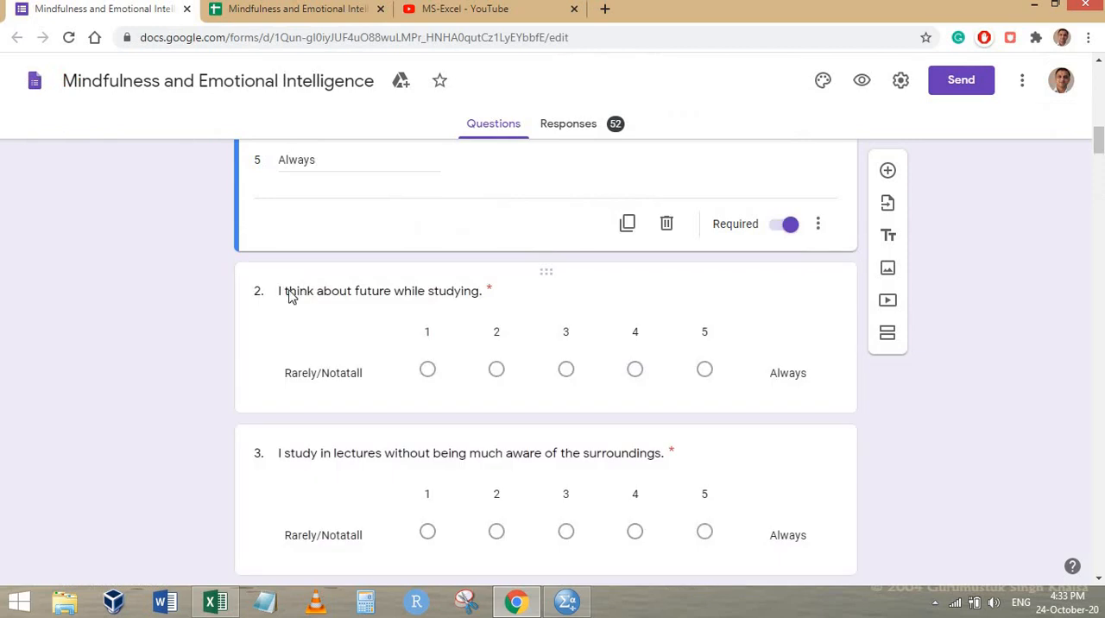
pyautogui.scroll(15, 347, 264)
pyautogui.scroll(-2, 315, 244)
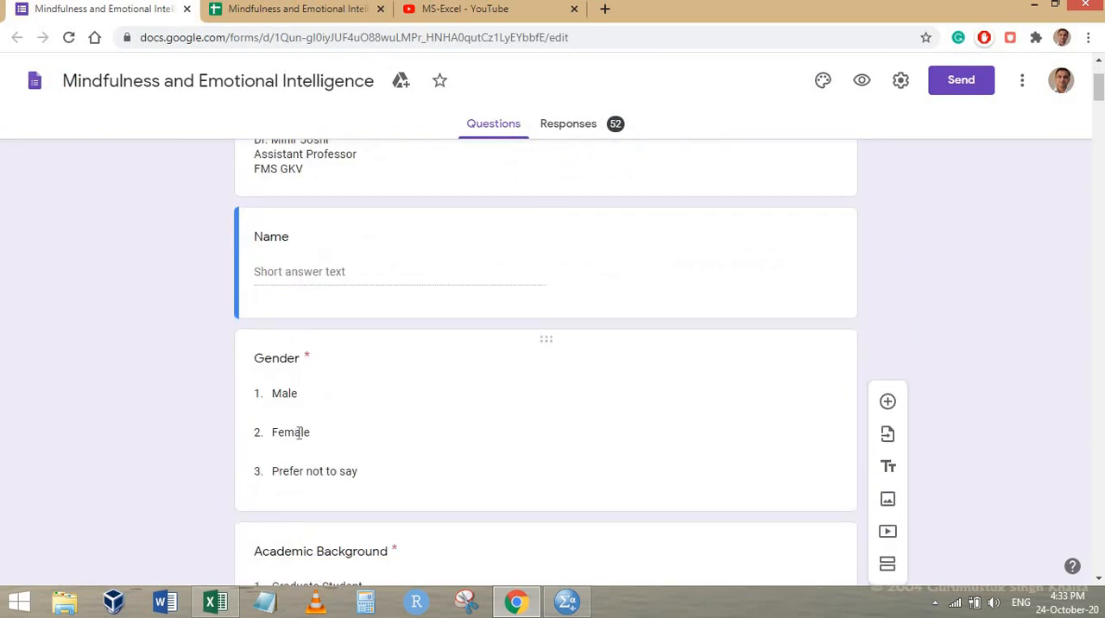
pyautogui.scroll(-2, 298, 349)
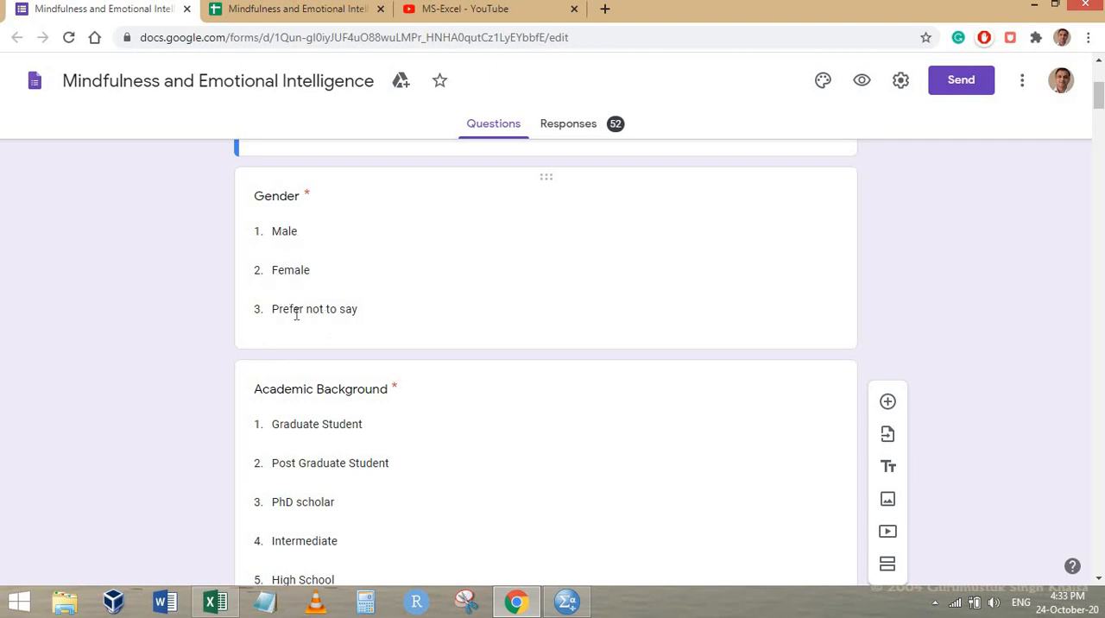
# In the Excel responses workbook, fit the Academic Background column to its contents and inspect sample Gender and Academic Background entries
pyautogui.hotkey('alt', 'Tab')
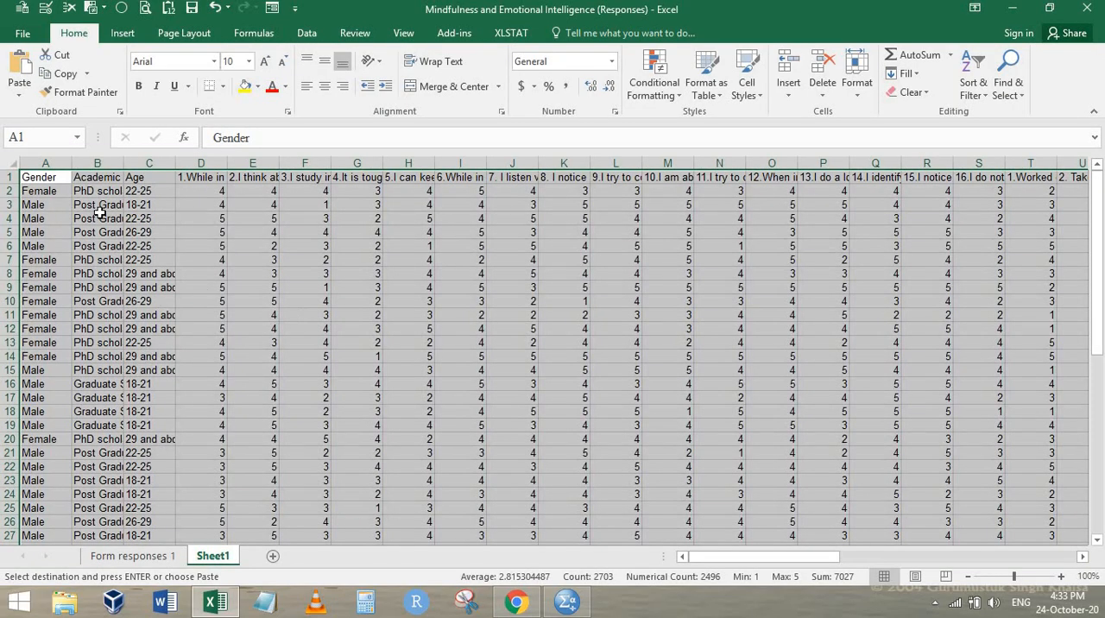
pyautogui.doubleClick(122, 163)
pyautogui.click(109, 234)
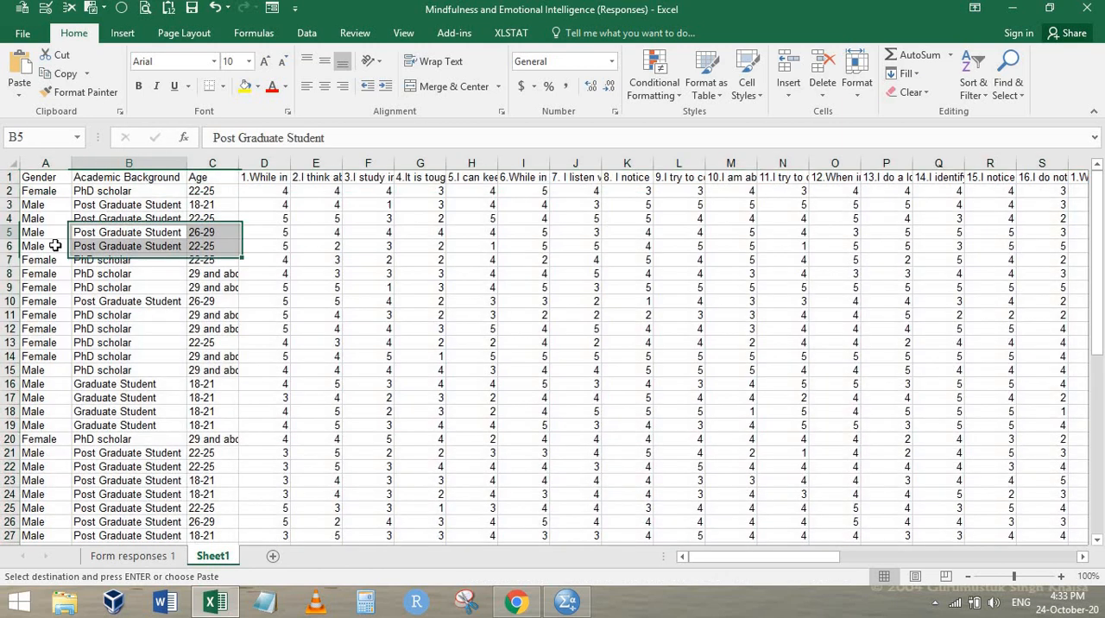
pyautogui.click(39, 244)
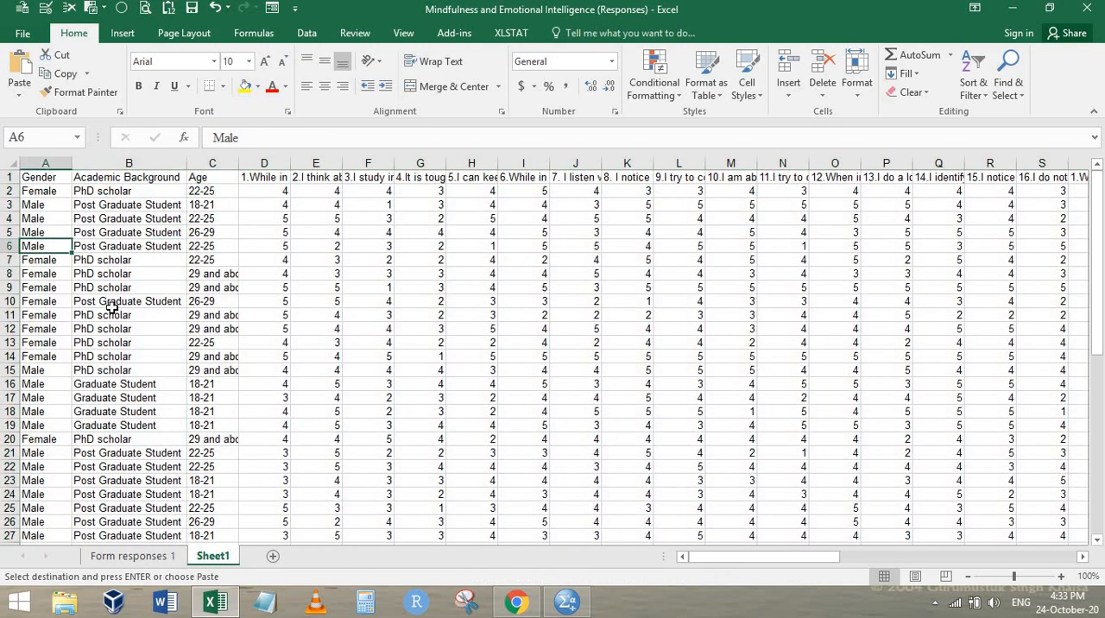
pyautogui.click(37, 260)
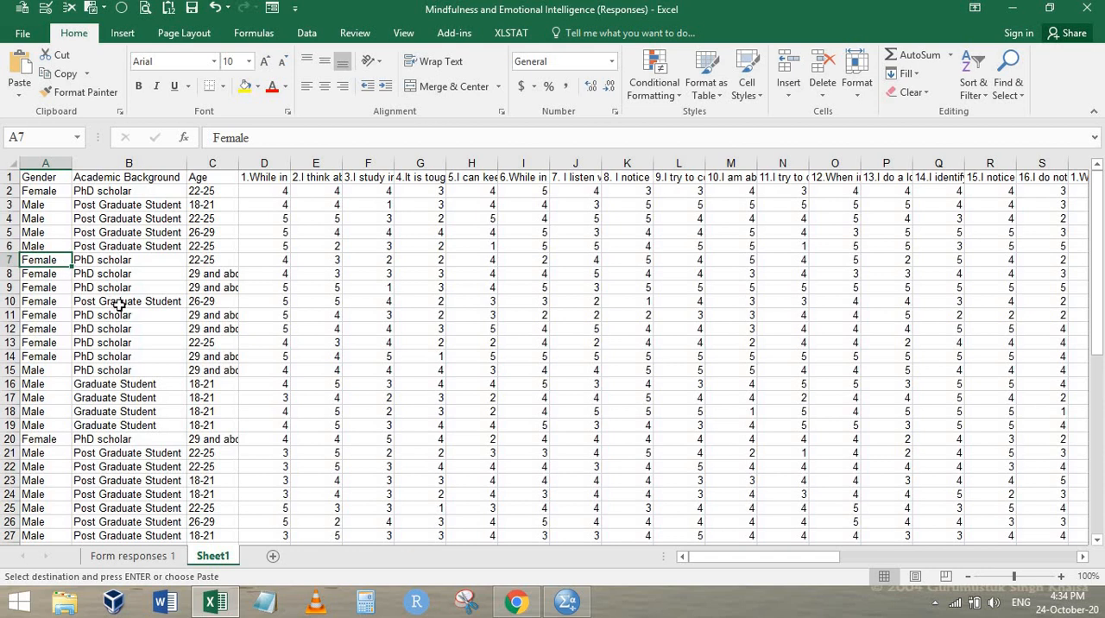
pyautogui.click(109, 388)
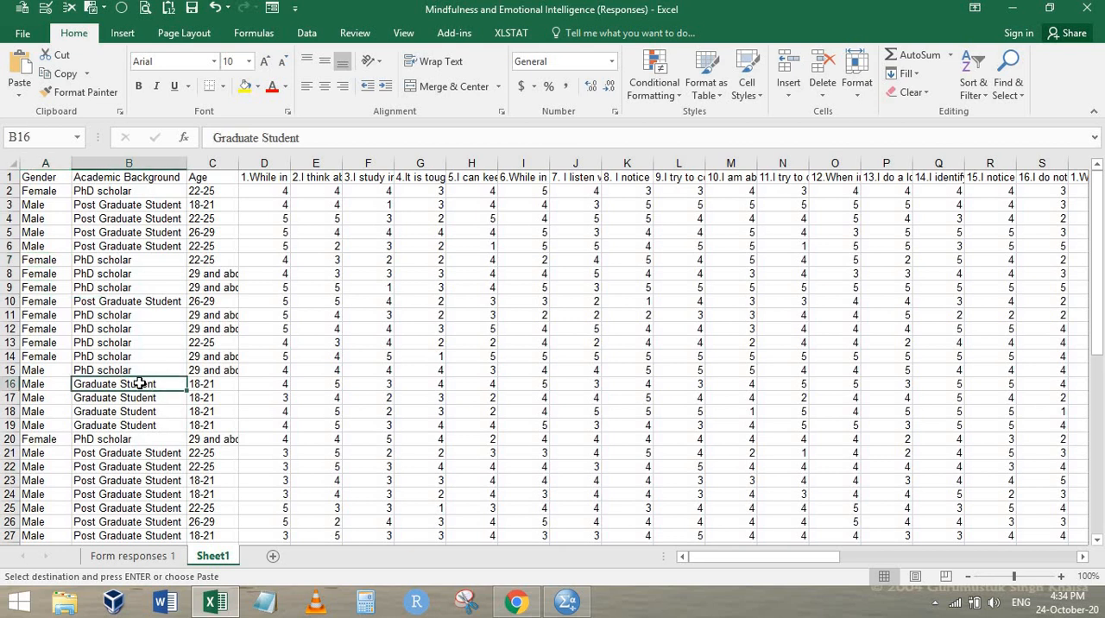
pyautogui.click(136, 300)
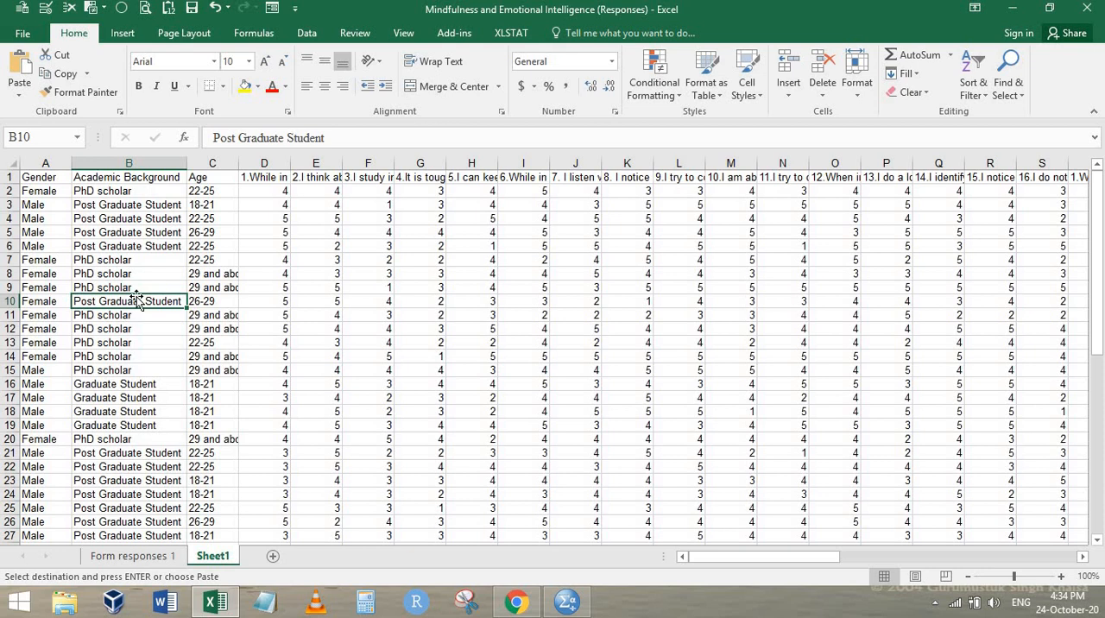
# Replace every Female entry in the Gender column, from A2 to the last row, with 2
pyautogui.hotkey('ctrl', 'Home')
pyautogui.press('Down')
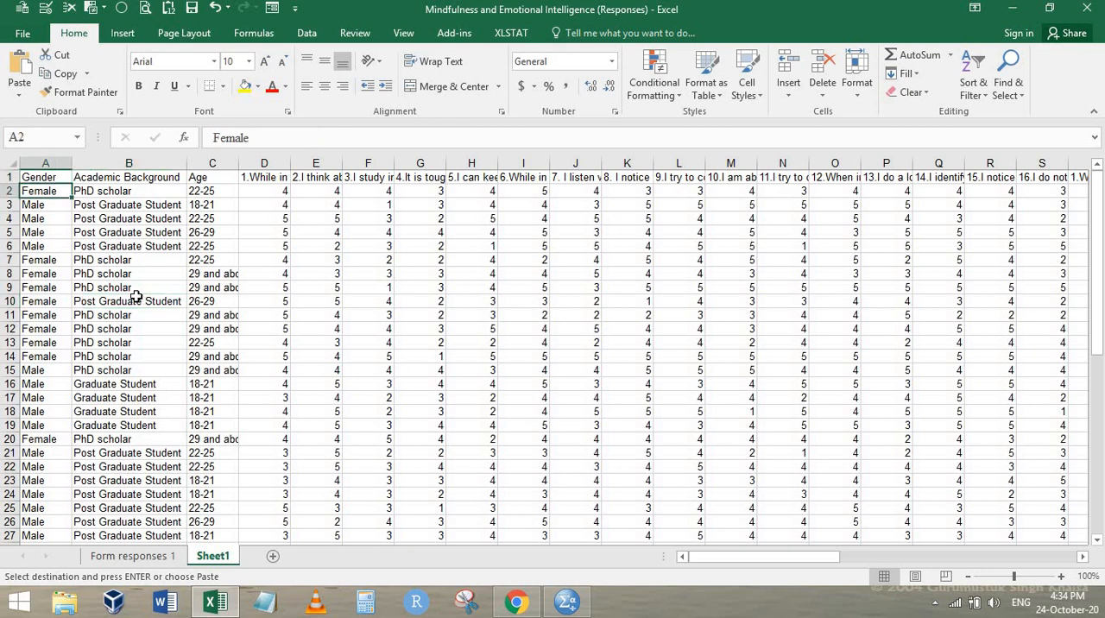
pyautogui.hotkey('ctrl', 'shift', 'Down')
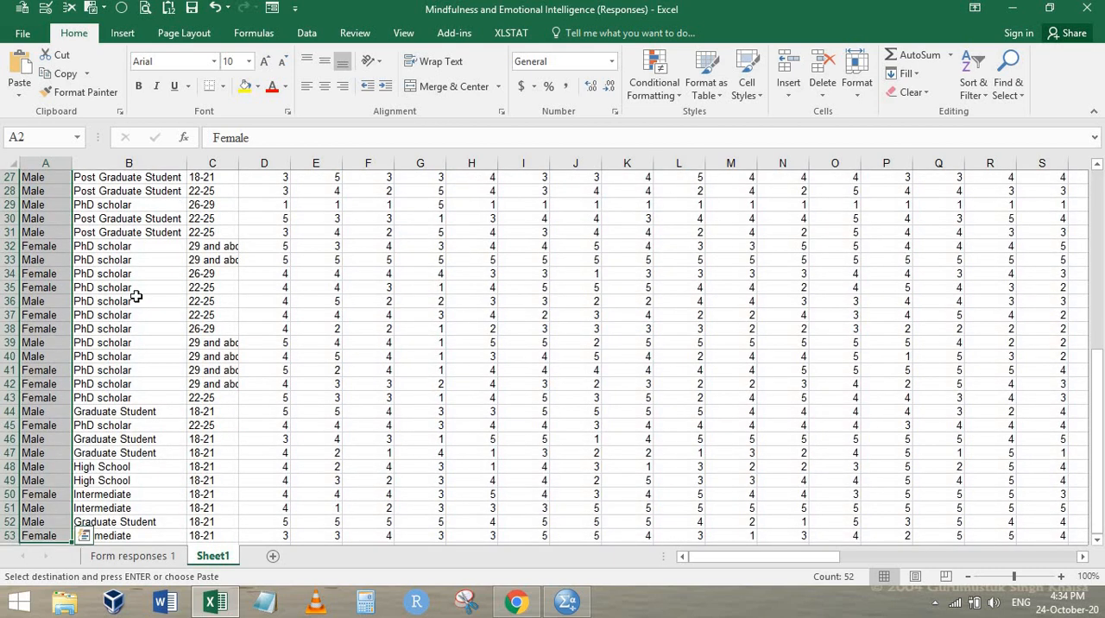
pyautogui.hotkey('ctrl', 'h')
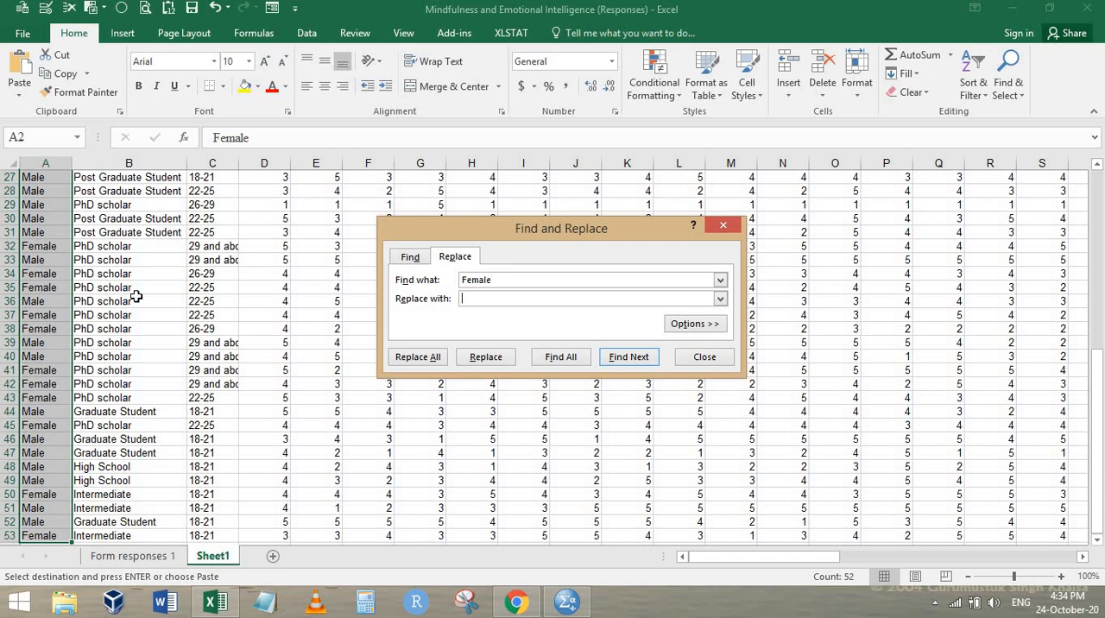
pyautogui.hotkey('alt', 'a')
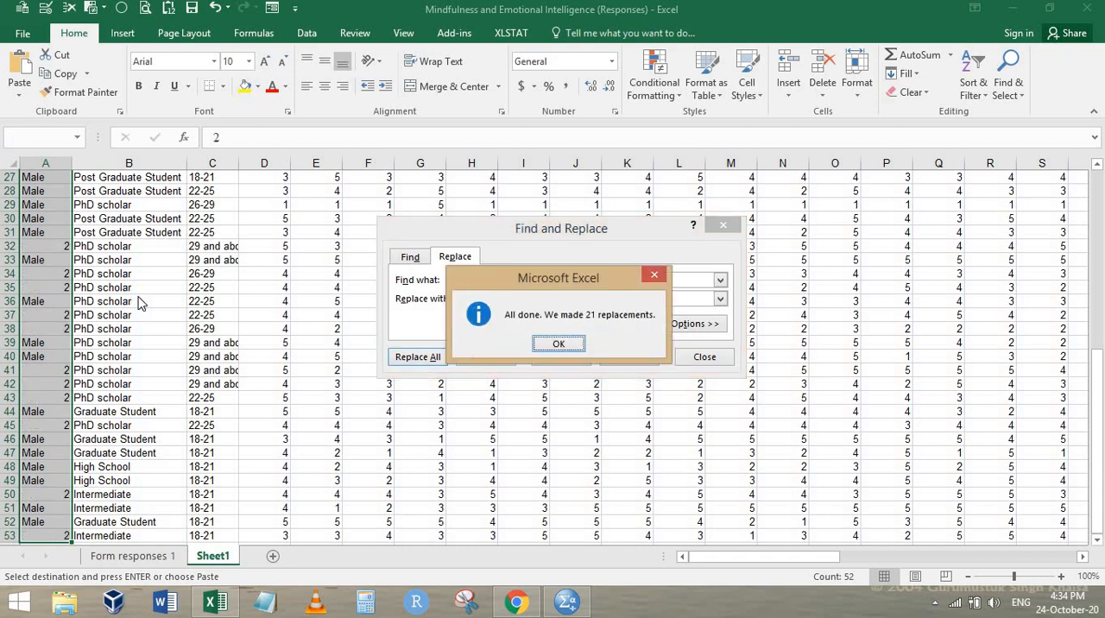
pyautogui.press('Return')
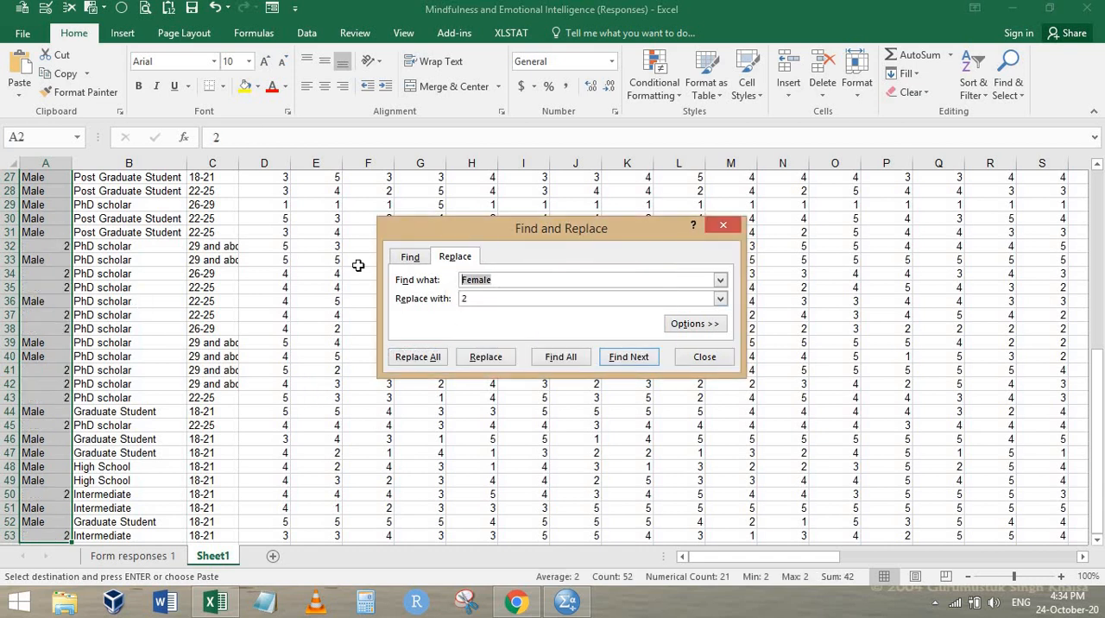
# Replace every Male entry in the Gender column with 1 and leave the Find and Replace dialog
pyautogui.write('Mal')
pyautogui.hotkey('alt', 'a')
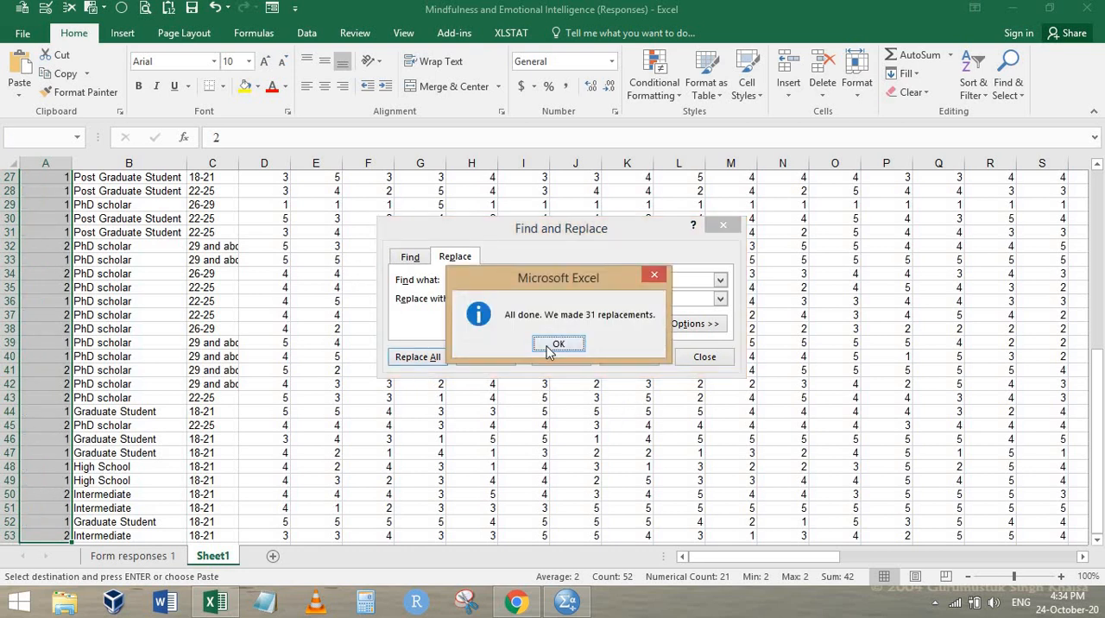
pyautogui.click(557, 345)
pyautogui.click(700, 355)
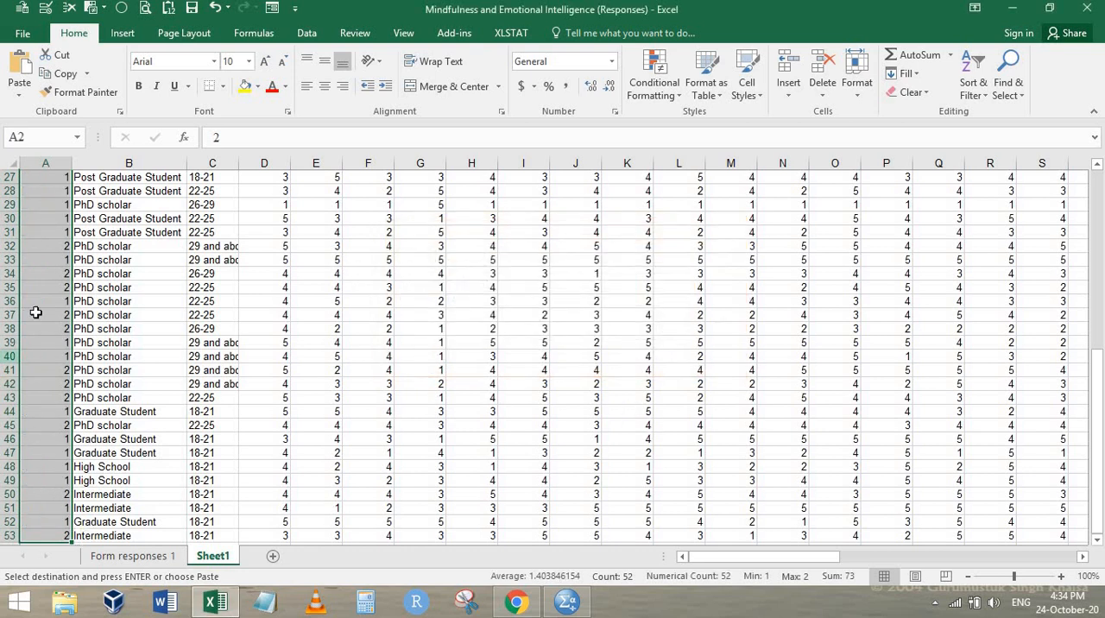
# Check the Gender codes by highlighting values greater than 2 with Light Red Fill with Dark Red Text and reviewing the column
pyautogui.scroll(9, 38, 307)
pyautogui.scroll(-8, 39, 304)
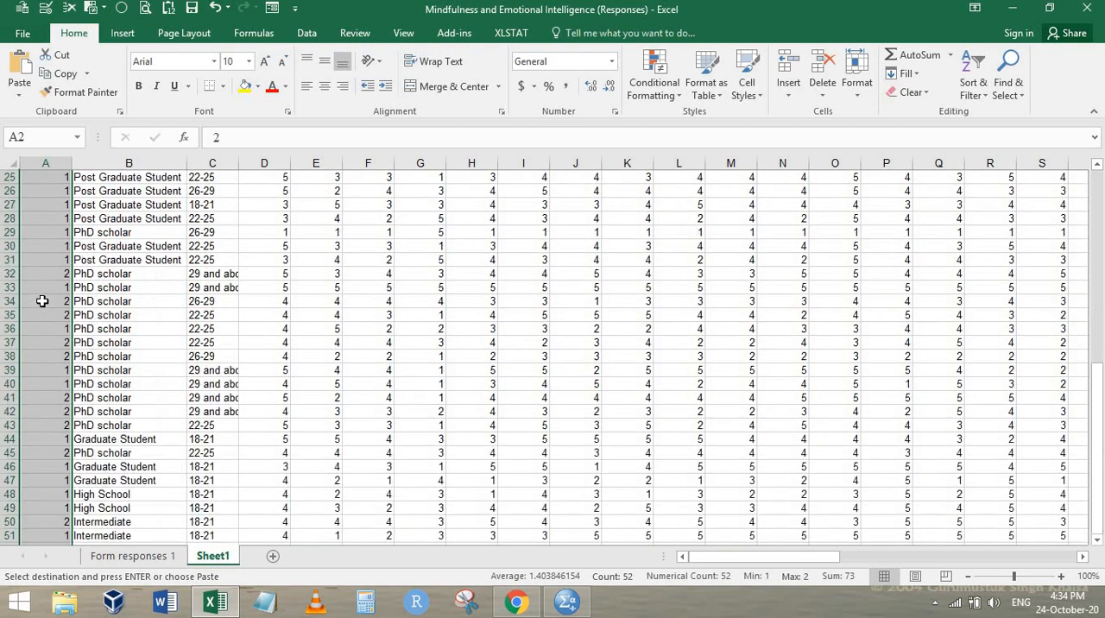
pyautogui.scroll(8, 40, 301)
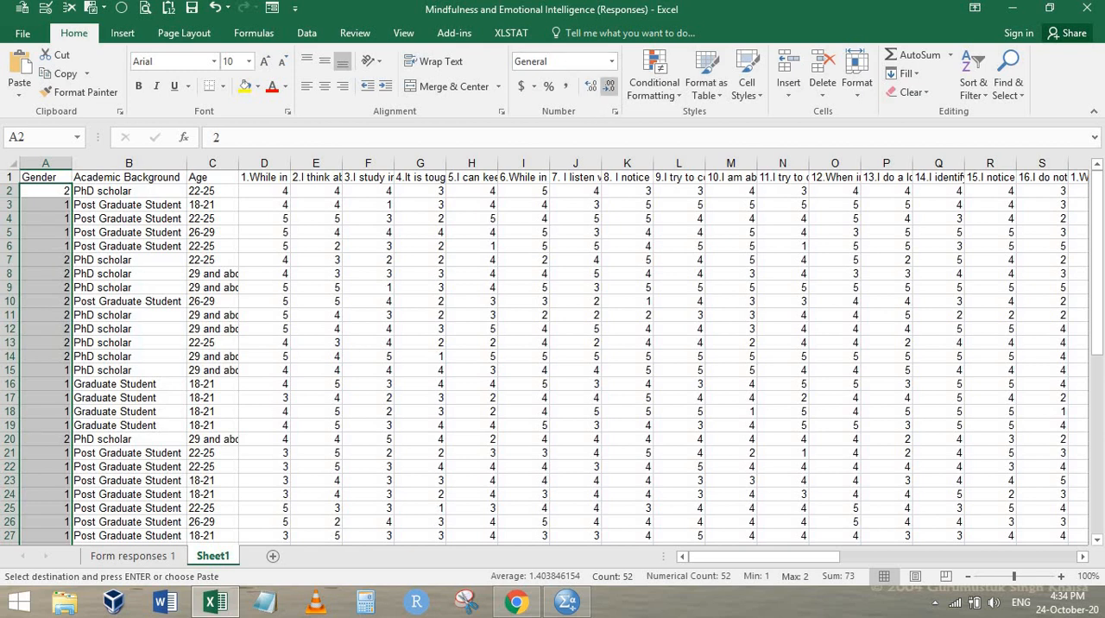
pyautogui.scroll(-9, 83, 369)
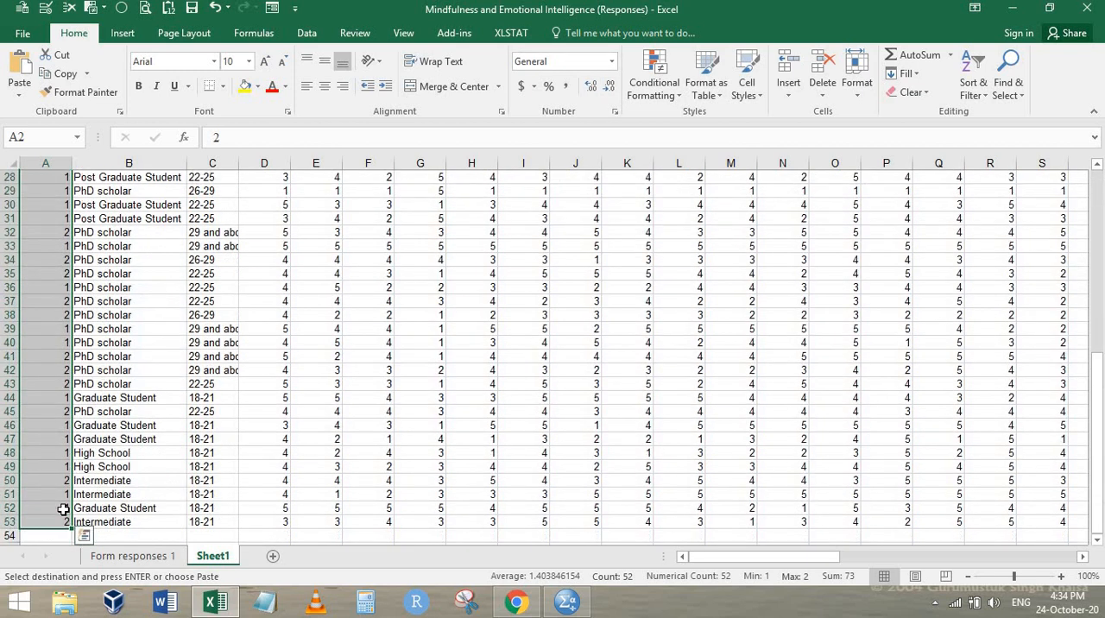
pyautogui.scroll(9, 315, 270)
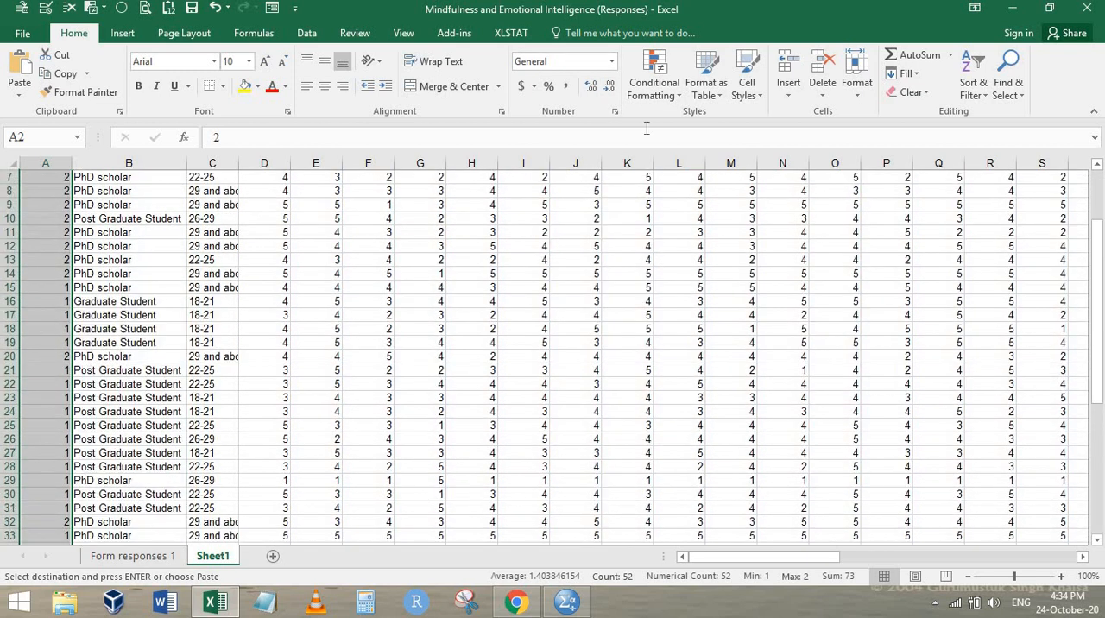
pyautogui.click(647, 76)
pyautogui.moveTo(734, 122)
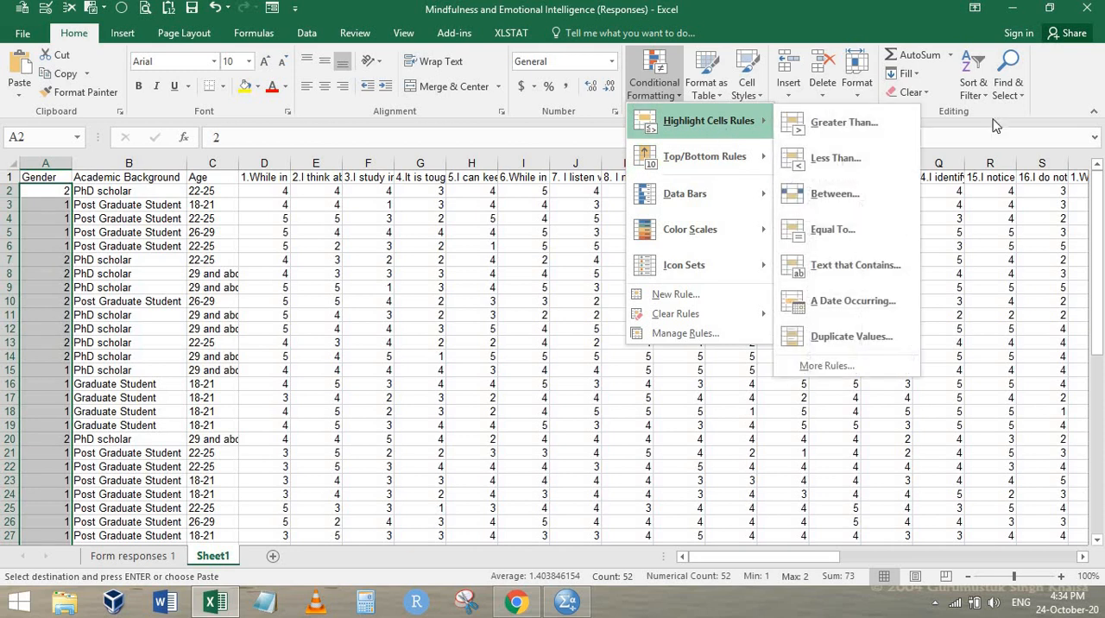
pyautogui.click(824, 128)
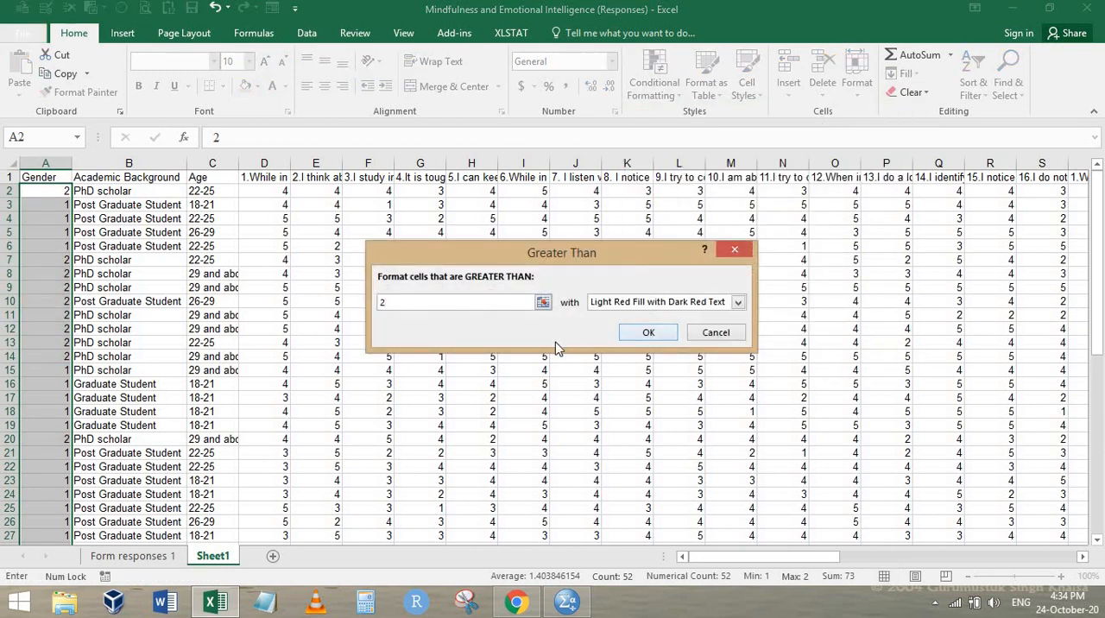
pyautogui.click(648, 334)
pyautogui.scroll(-12, 55, 356)
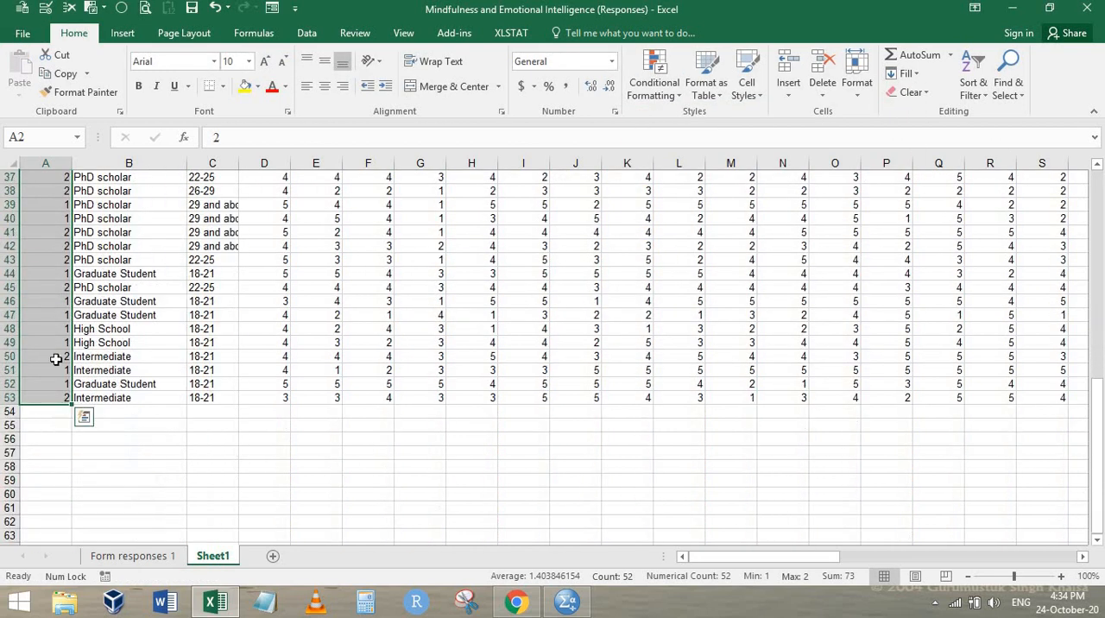
pyautogui.scroll(9, 56, 354)
pyautogui.scroll(3, 56, 354)
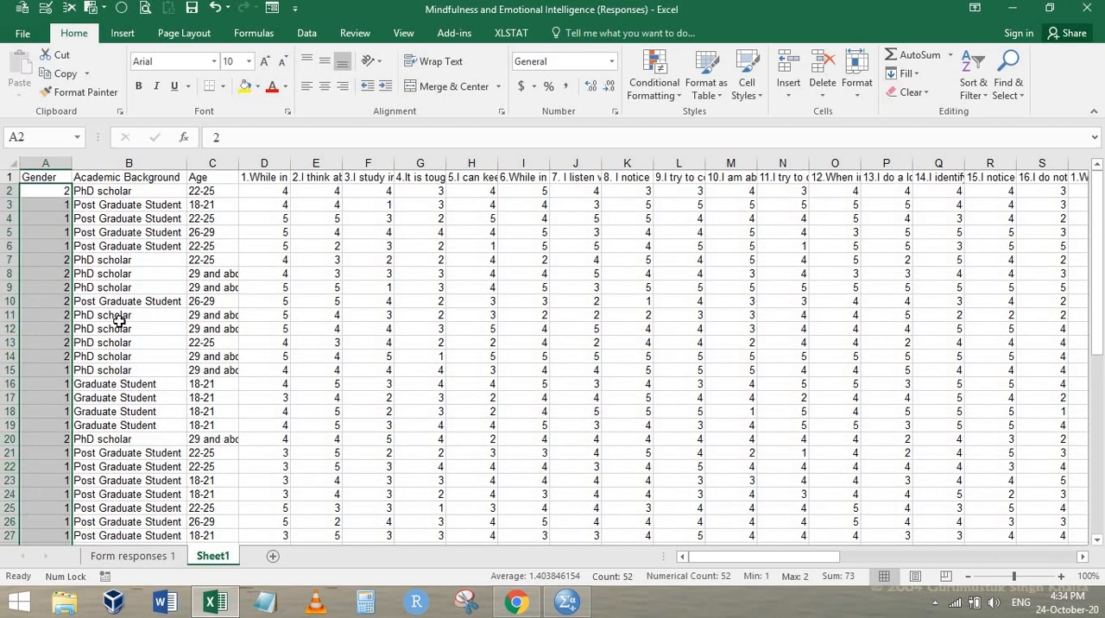
# Look up the numbered Academic Background options in the Chrome form, then return to the column's first data cell in the Excel workbook
pyautogui.hotkey('alt', 'Tab')
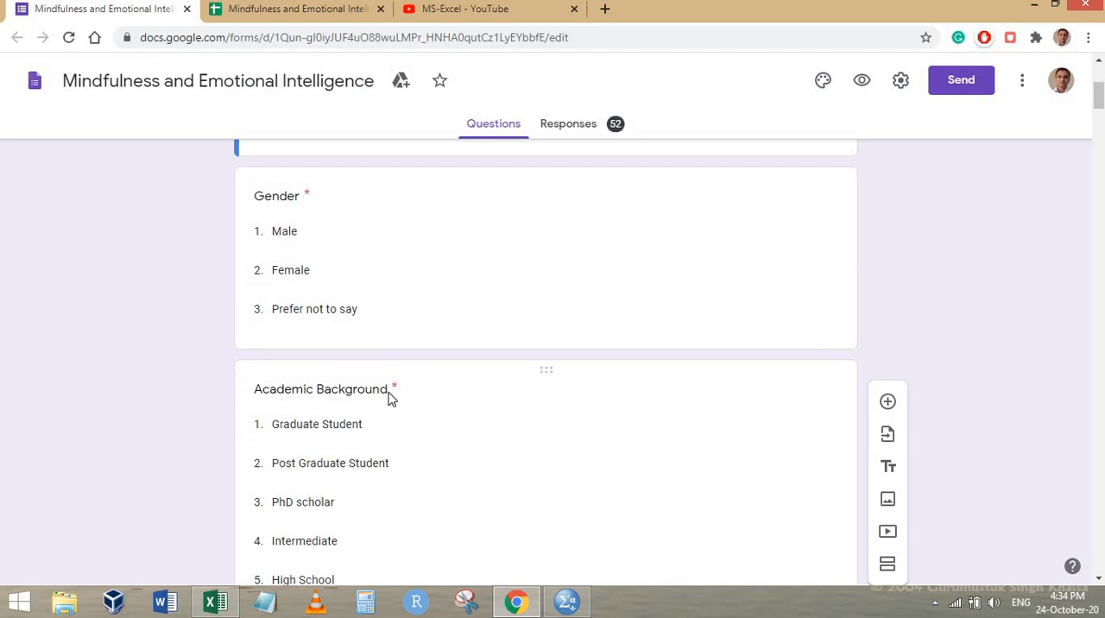
pyautogui.scroll(-2, 247, 262)
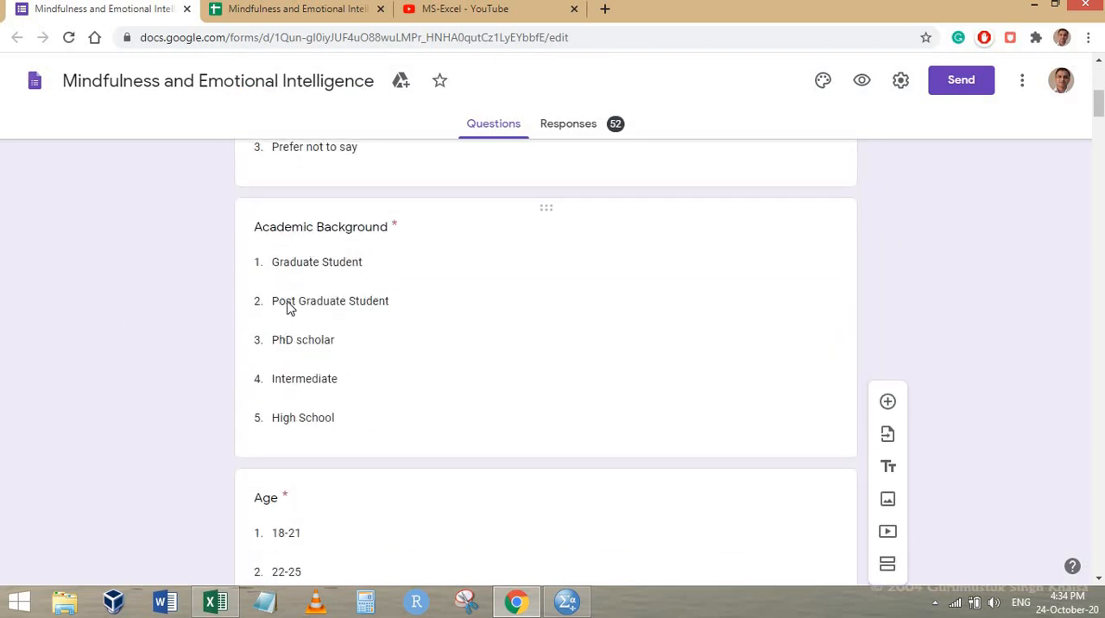
pyautogui.hotkey('alt', 'Tab')
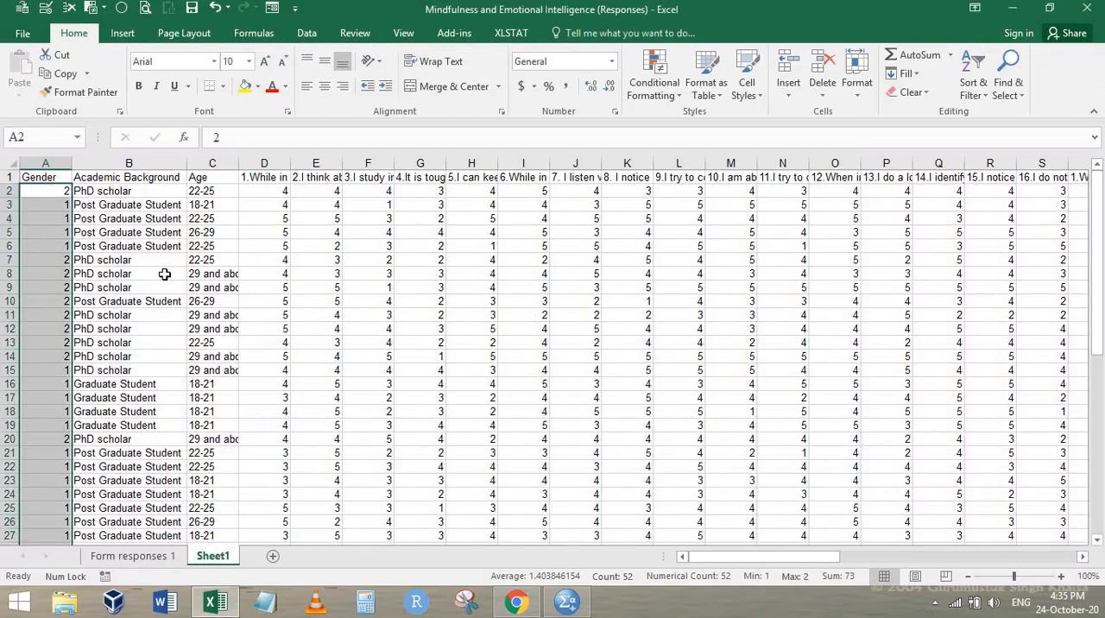
pyautogui.press('Right')
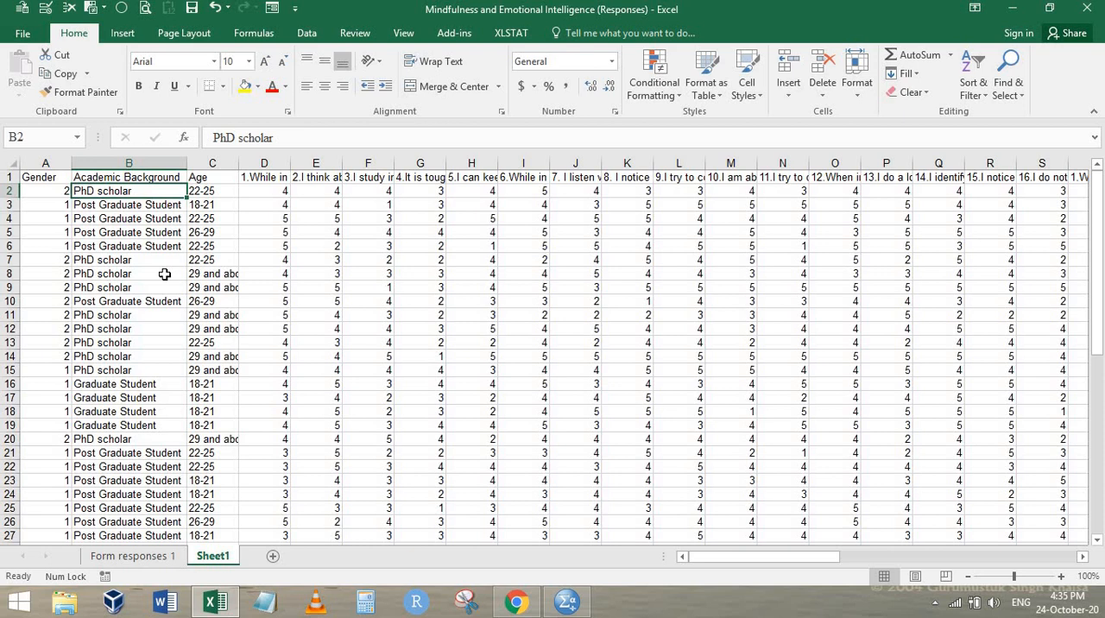
# Undo the conditional formatting and both Gender replacements, and return to the first Gender entry
pyautogui.hotkey('ctrl', 'z')
pyautogui.hotkey('ctrl', 'z')
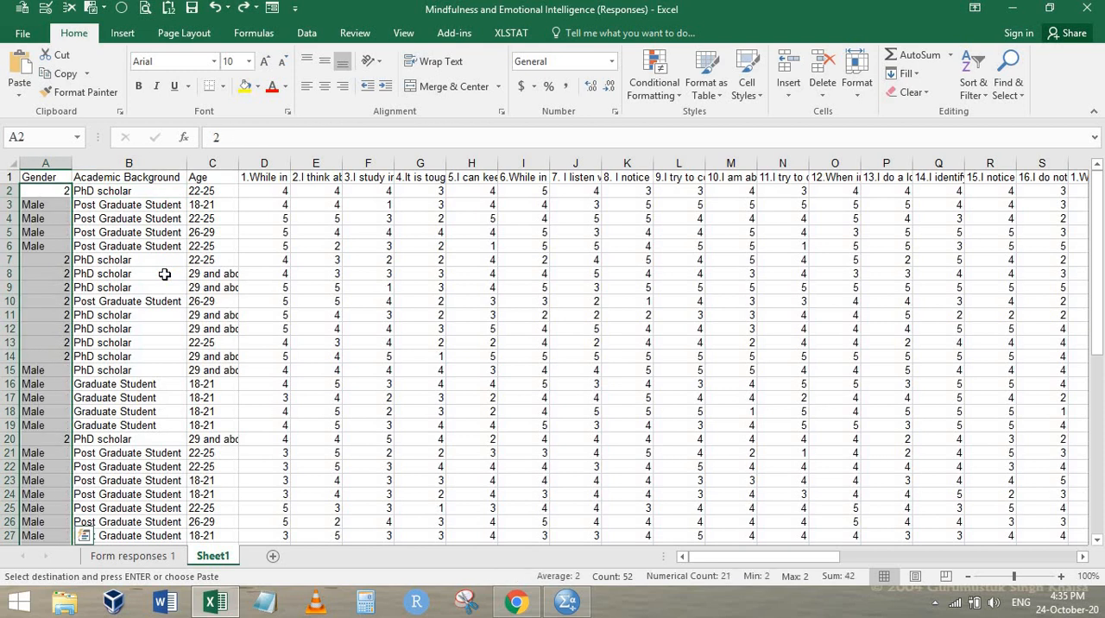
pyautogui.press('Up')
pyautogui.press('Down')
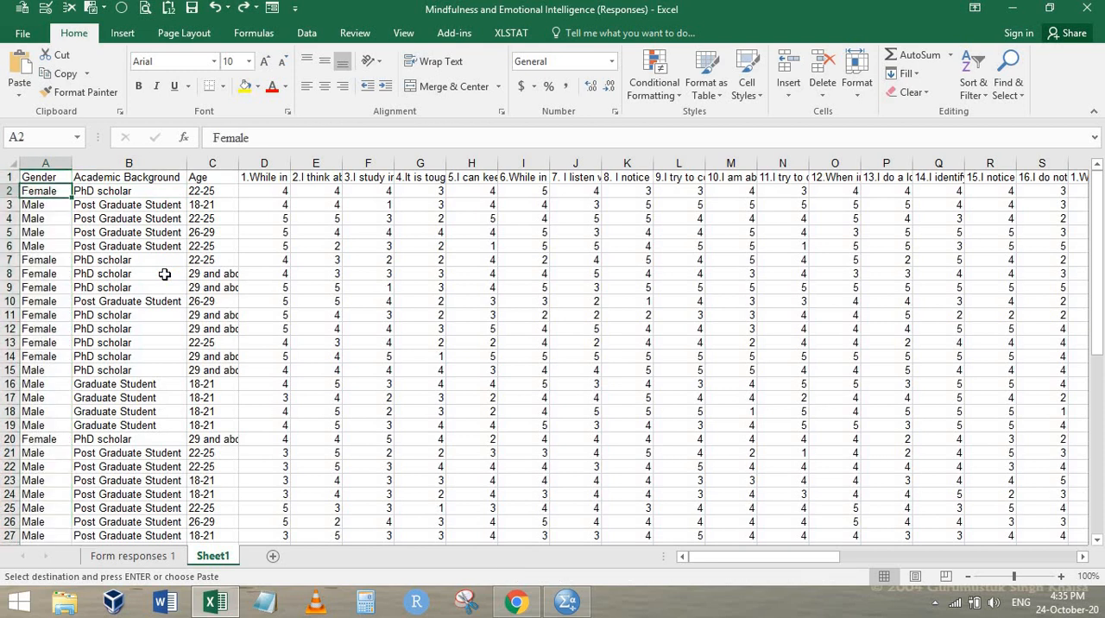
# Replace all Female entries in the Gender data with 2 using Find and Replace
pyautogui.hotkey('ctrl', 'shift', 'Down')
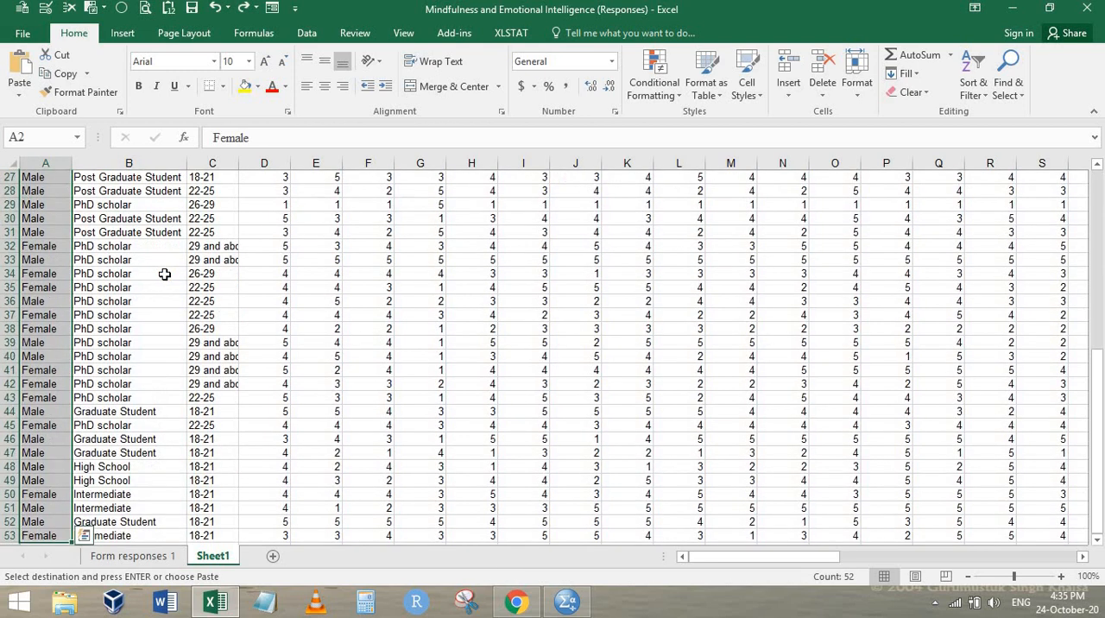
pyautogui.hotkey('ctrl', 'h')
pyautogui.hotkey('shift', 'Tab')
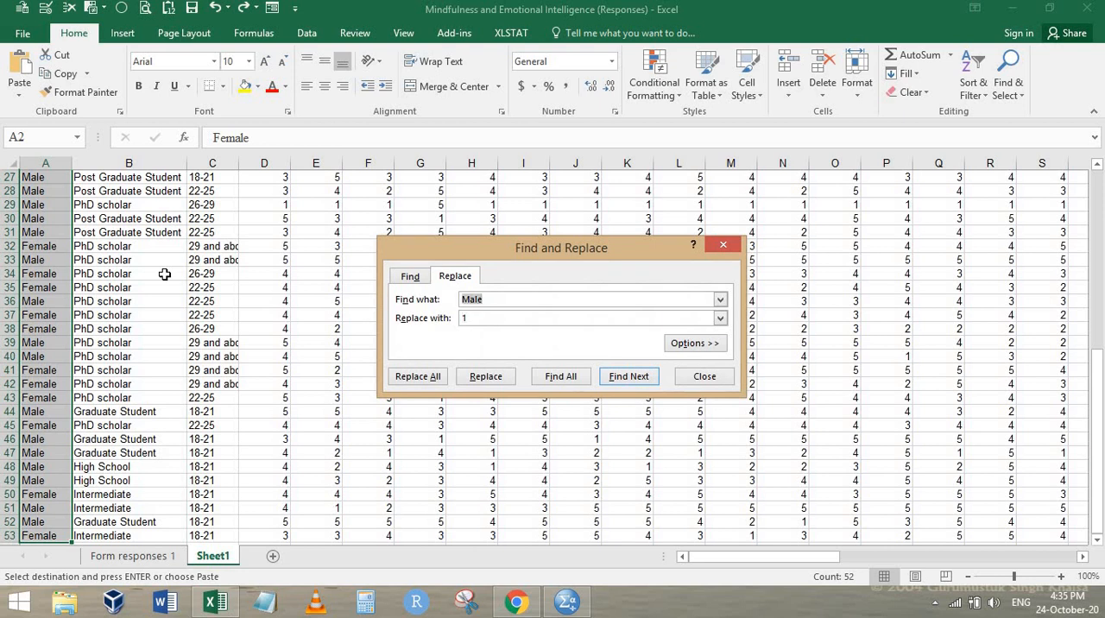
pyautogui.write('Female')
pyautogui.hotkey('alt', 'a')
pyautogui.press('Return')
pyautogui.press('Escape')
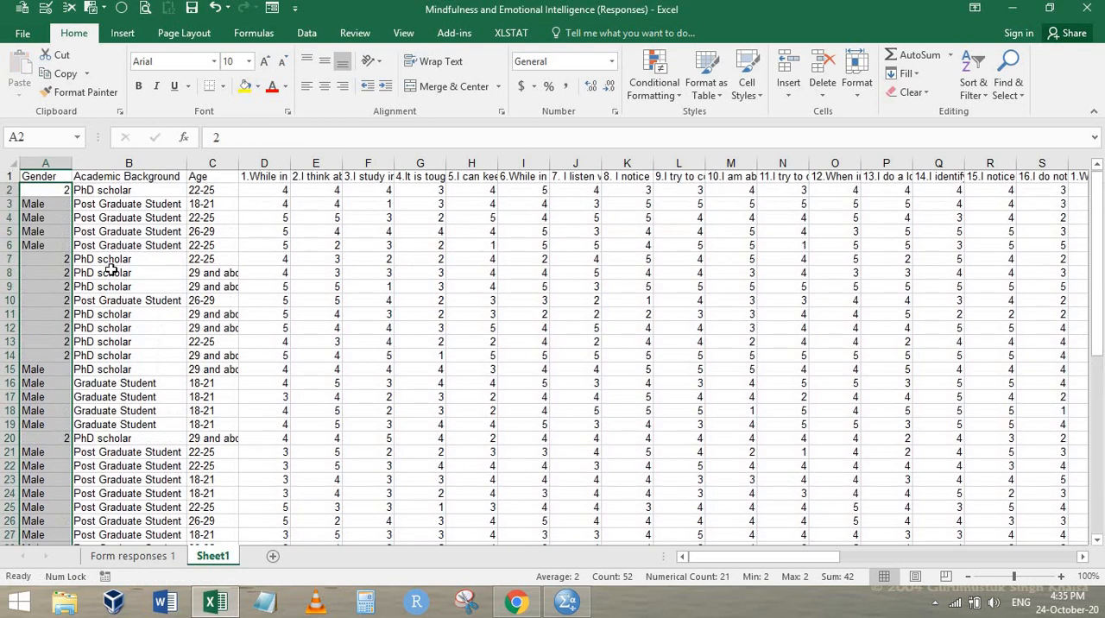
# Replace all Male entries in the Gender data with 1 using Find and Replace
pyautogui.moveTo(45, 205); pyautogui.dragTo(46, 233)
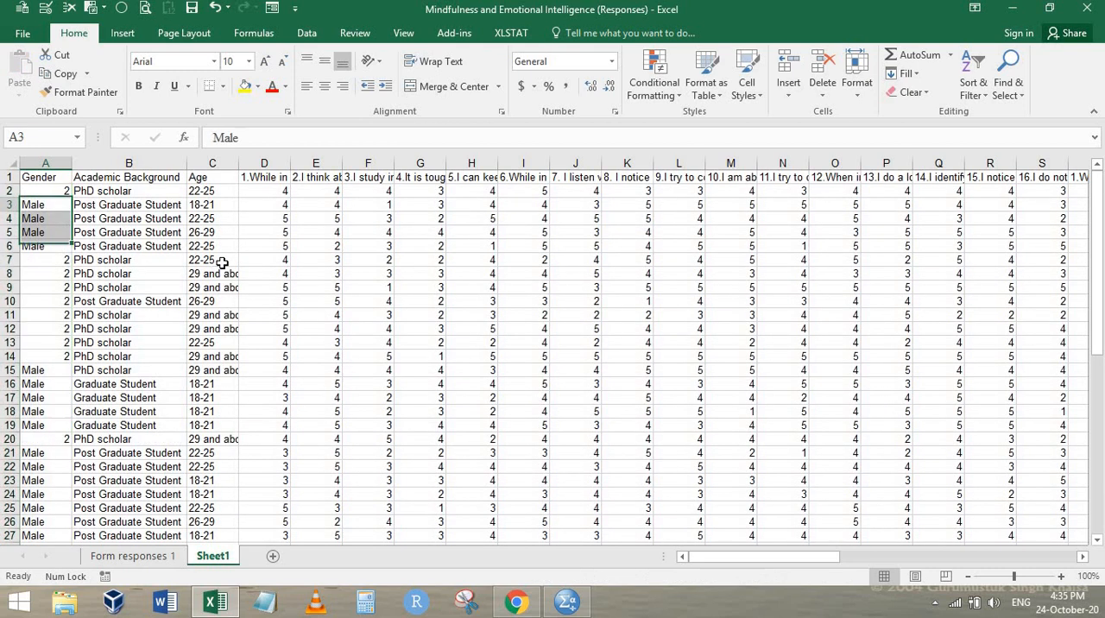
pyautogui.press('Up')
pyautogui.hotkey('ctrl', 'c')
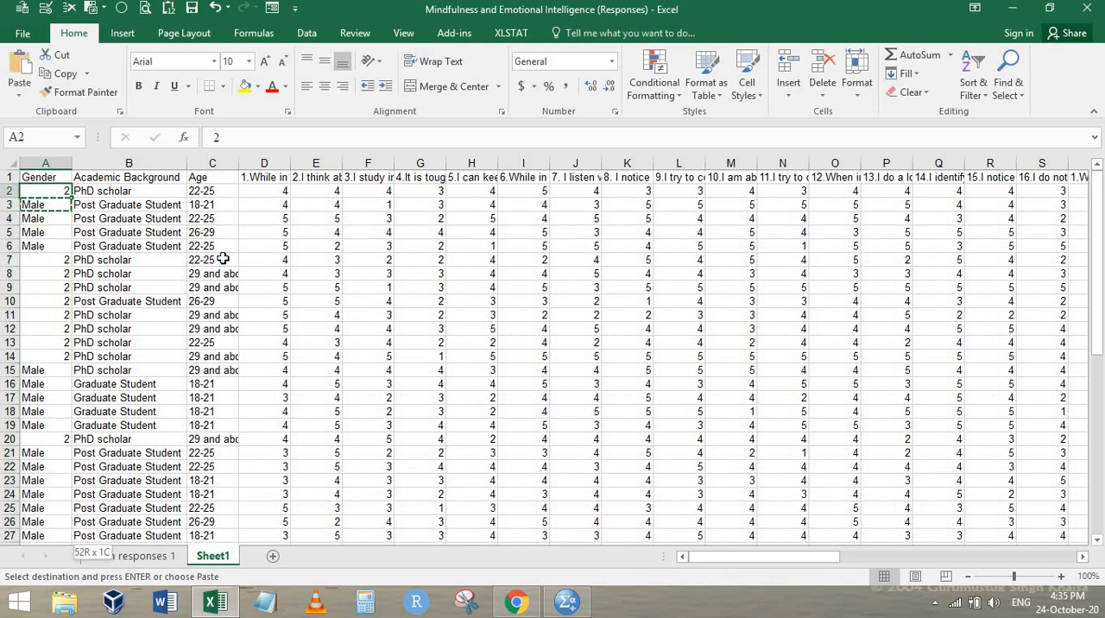
pyautogui.hotkey('ctrl', 'shift', 'Down')
pyautogui.hotkey('ctrl', 'h')
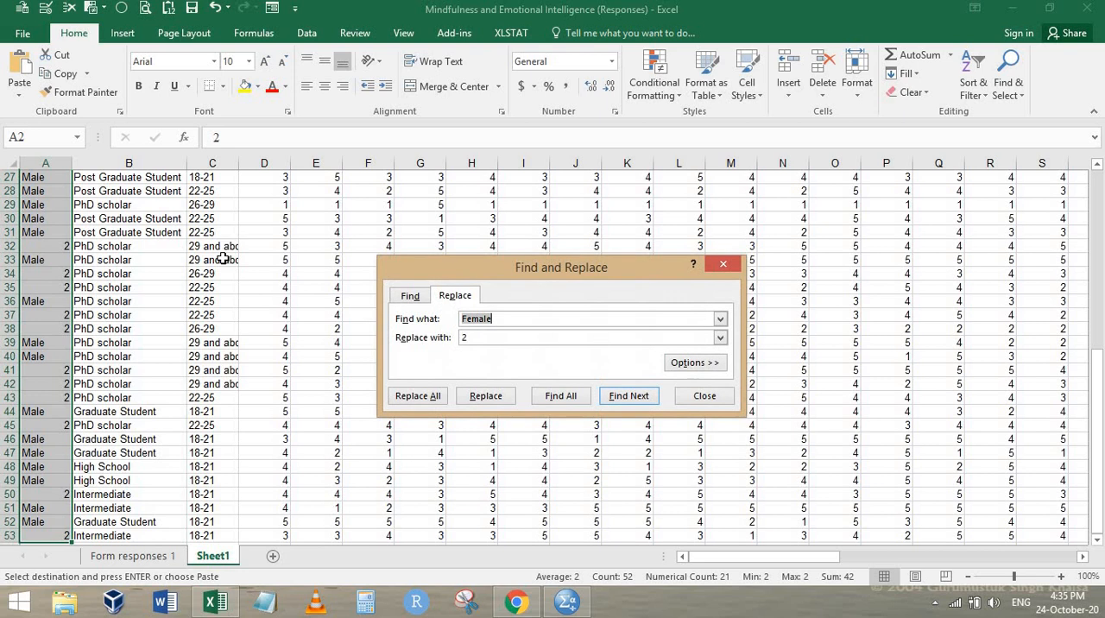
pyautogui.write('Male')
pyautogui.write('1')
pyautogui.hotkey('alt', 'a')
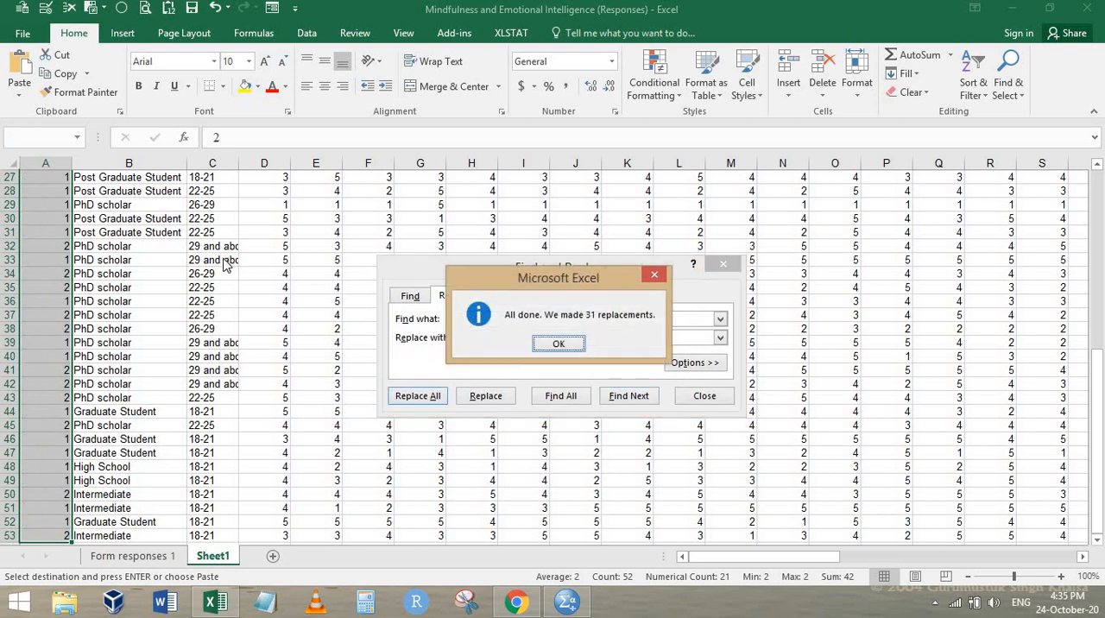
pyautogui.press('Return')
pyautogui.press('Escape')
# Look up the Post Graduate Student option number in the Chrome form and copy that Academic Background entry in the Excel worksheet
pyautogui.hotkey('ctrl', 'Home')
pyautogui.press('Right')
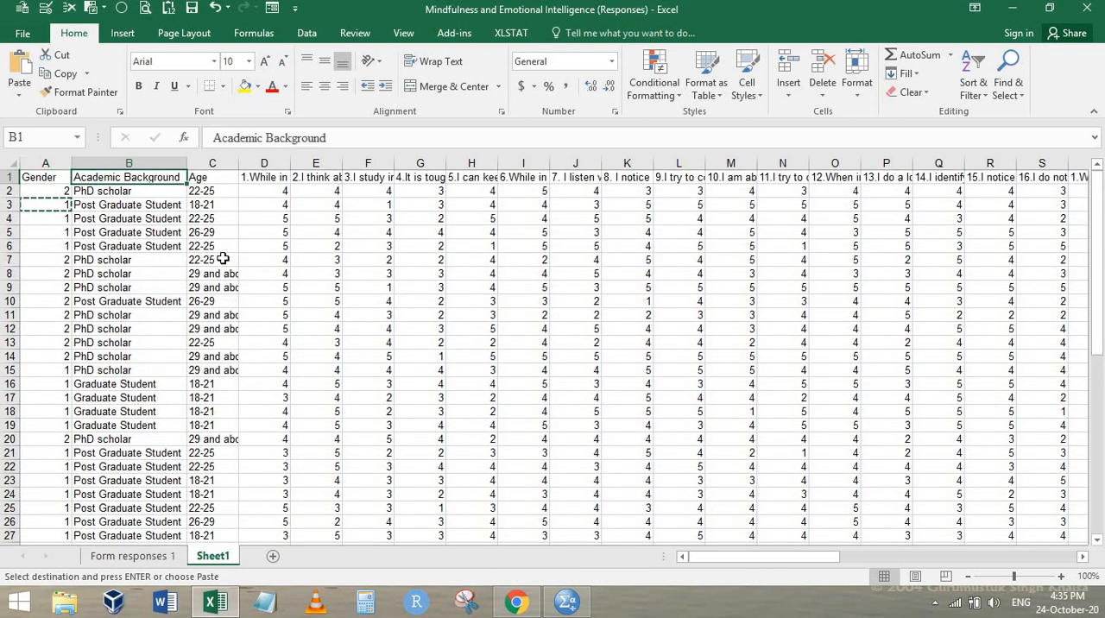
pyautogui.press('Down')
pyautogui.press('Down')
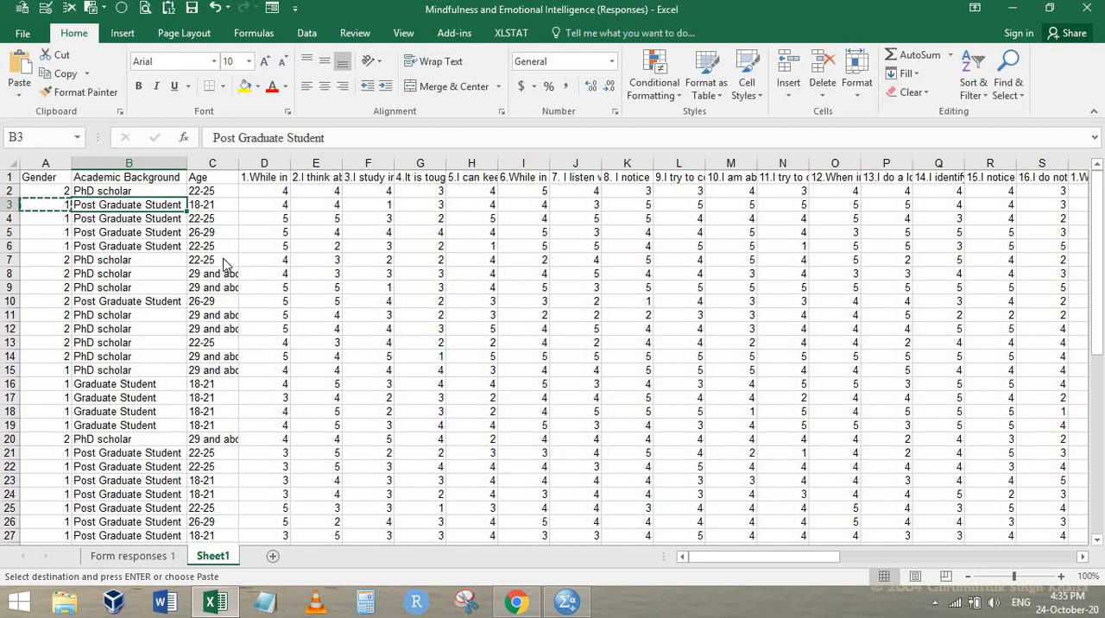
pyautogui.hotkey('alt', 'Tab')
pyautogui.hotkey('alt', 'Tab')
pyautogui.press('Up')
pyautogui.press('Down')
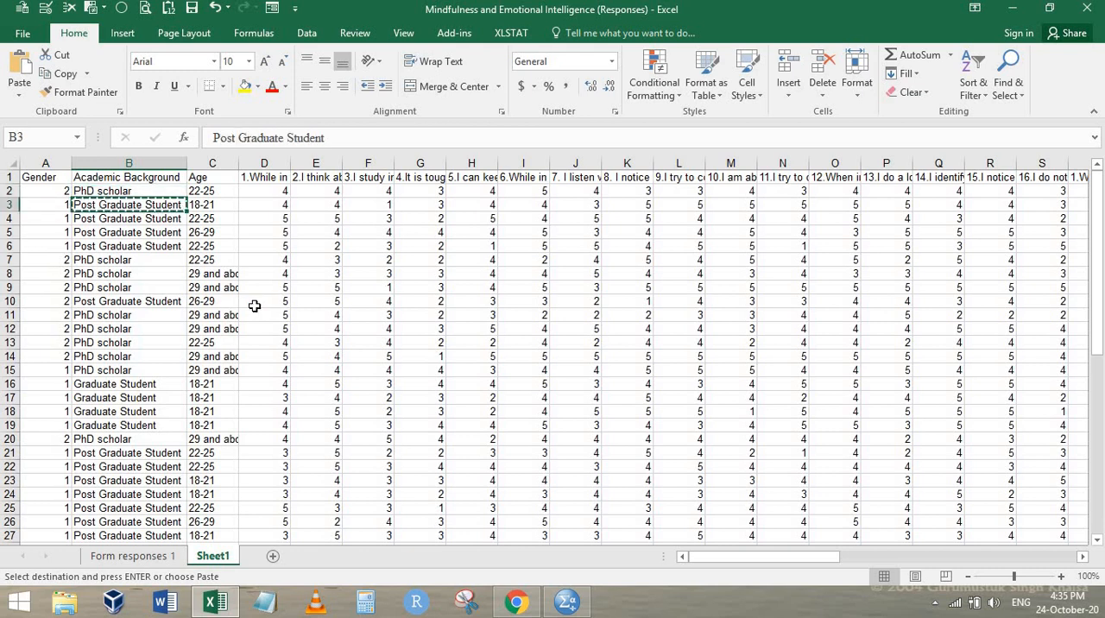
# Replace all Post Graduate Student entries in the Academic Background data with 2 using Find and Replace
pyautogui.press('Up')
pyautogui.hotkey('ctrl', 'shift', 'Down')
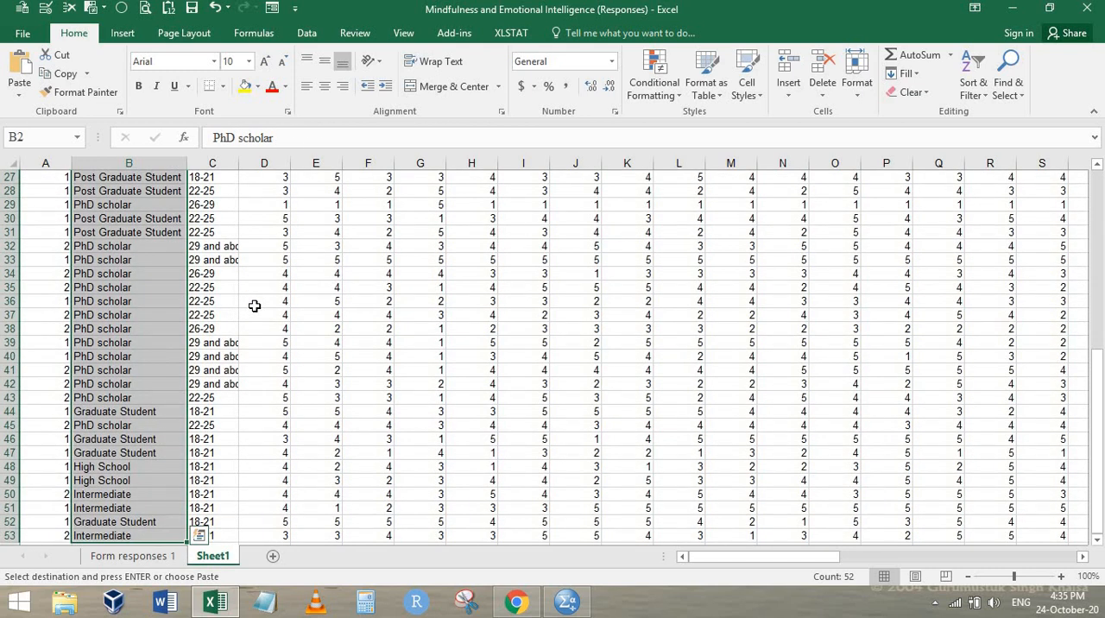
pyautogui.hotkey('ctrl', 'h')
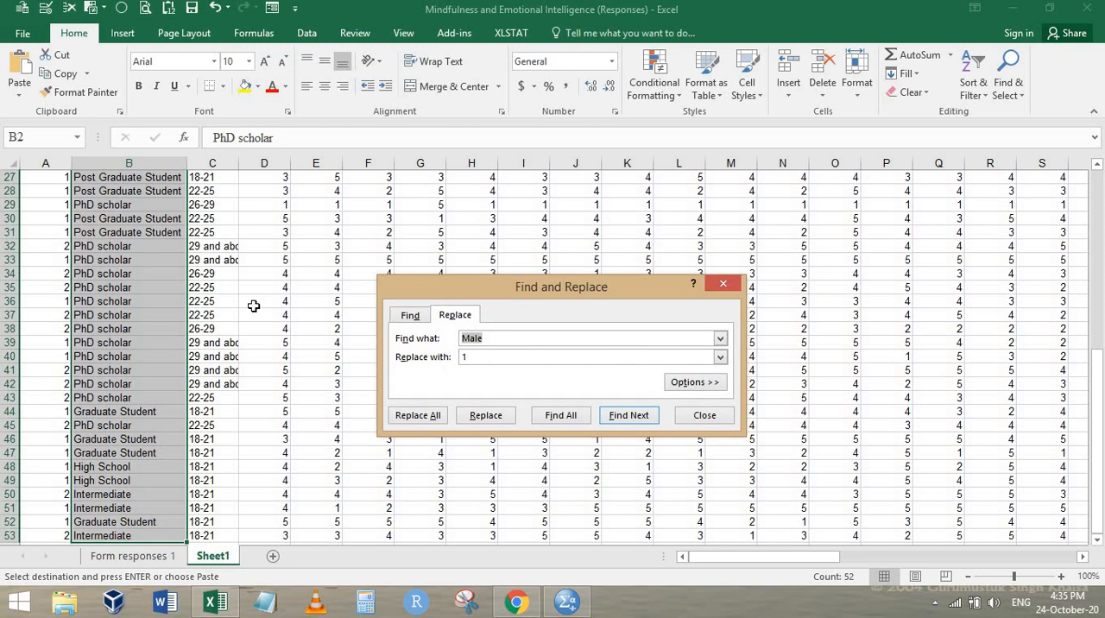
pyautogui.hotkey('ctrl', 'v')
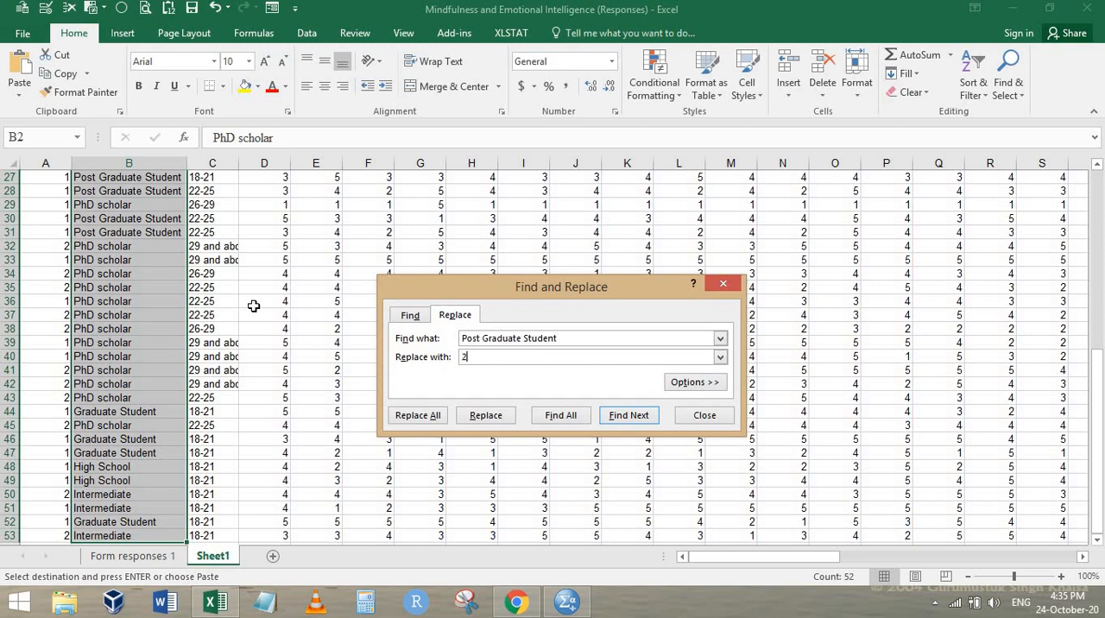
pyautogui.hotkey('alt', 'a')
pyautogui.press('Return')
pyautogui.press('Escape')
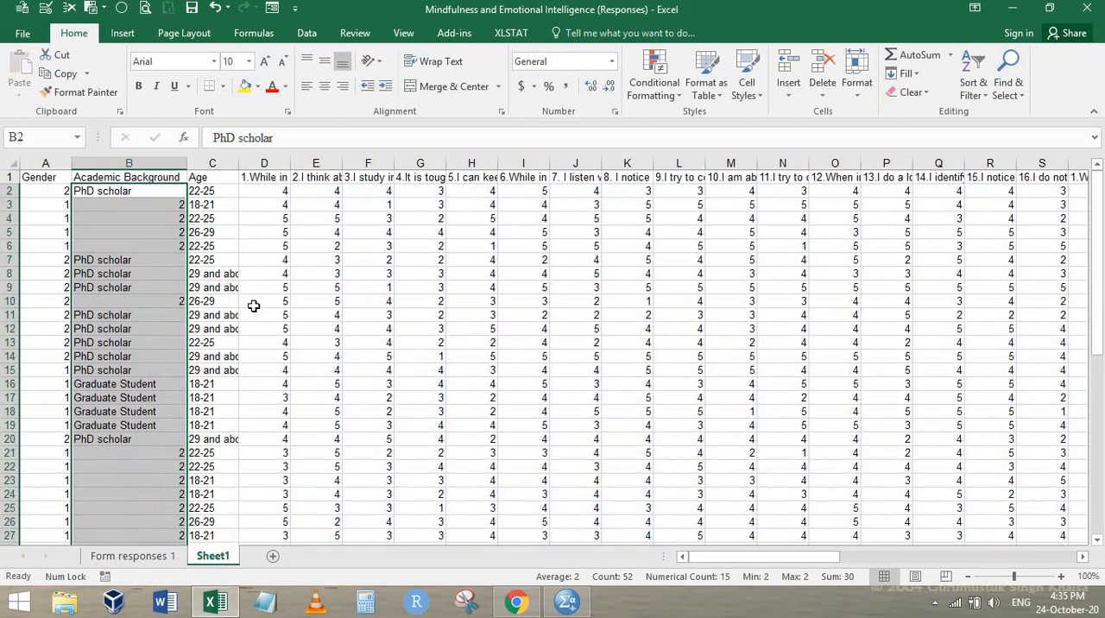
# Look up the Graduate Student option number in the Chrome form and copy a Graduate Student entry in the Excel worksheet
pyautogui.press('Up')
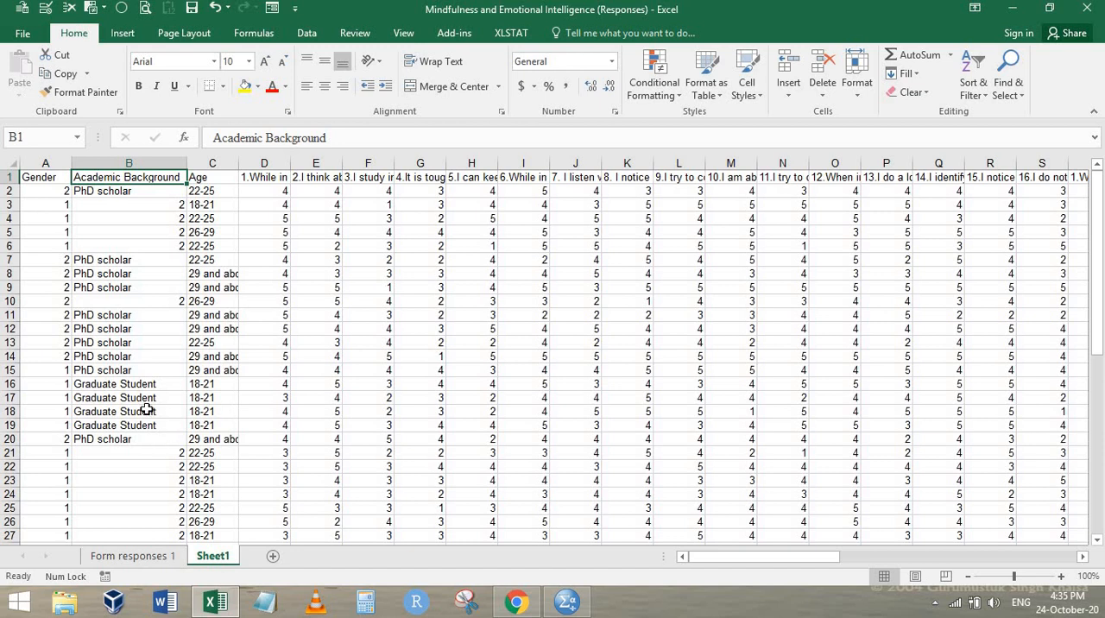
pyautogui.click(131, 383)
pyautogui.hotkey('alt', 'Tab')
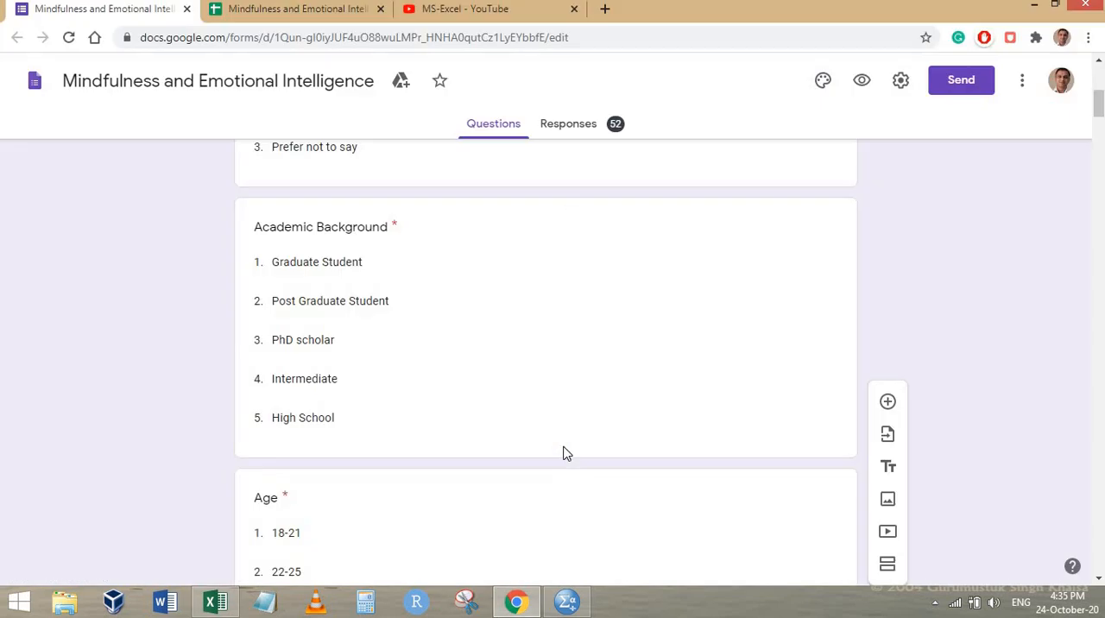
pyautogui.hotkey('alt', 'Tab')
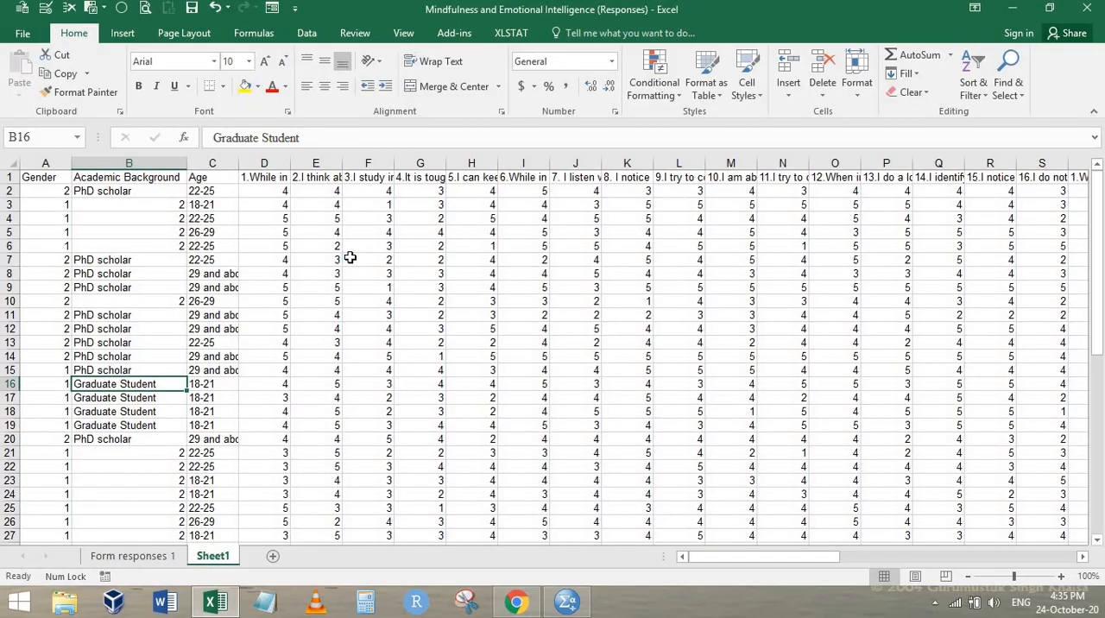
pyautogui.hotkey('ctrl', 'c')
# Replace all Graduate Student entries in the Academic Background data with 1 using Find and Replace
pyautogui.hotkey('ctrl', 'Up')
pyautogui.press('Down')
pyautogui.hotkey('ctrl', 'shift', 'Down')
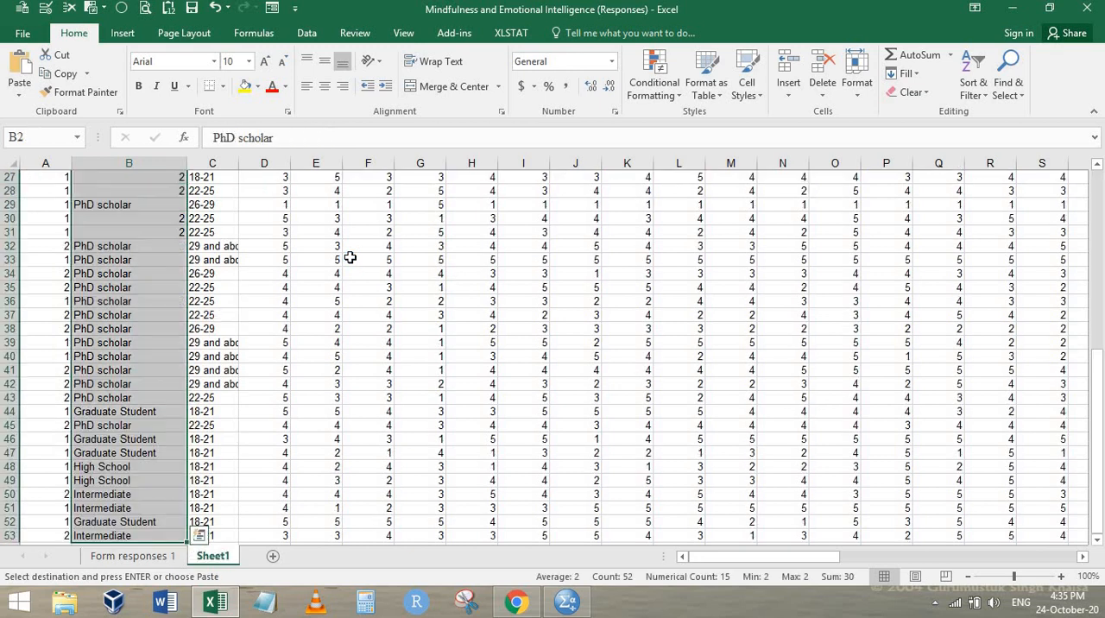
pyautogui.hotkey('ctrl', 'h')
pyautogui.hotkey('ctrl', 'v')
pyautogui.press('Tab')
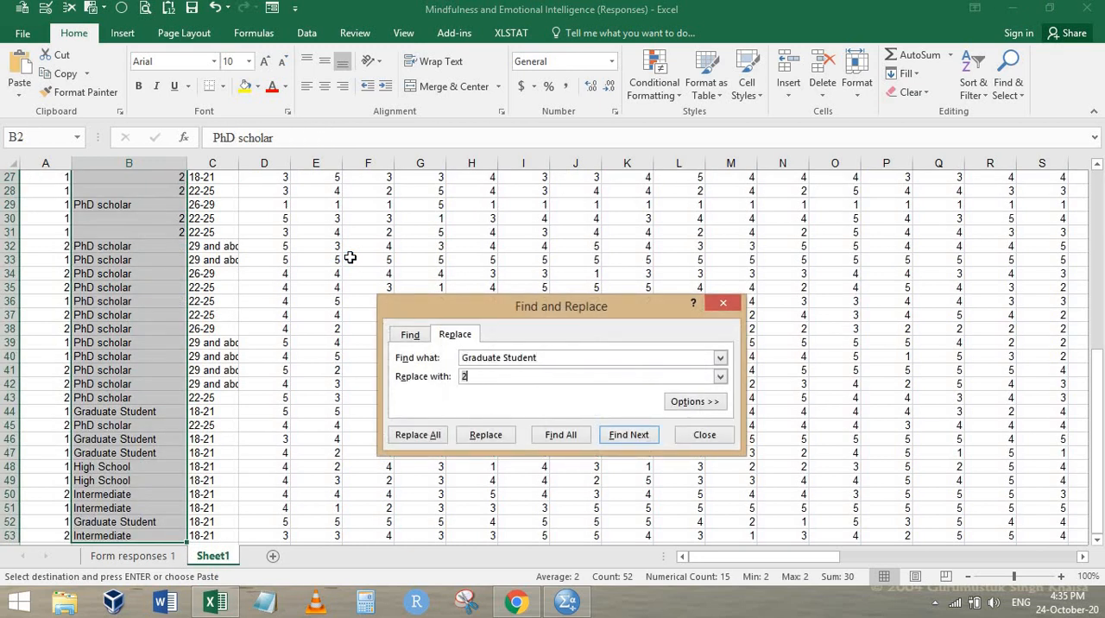
pyautogui.hotkey('alt', 'a')
pyautogui.press('Return')
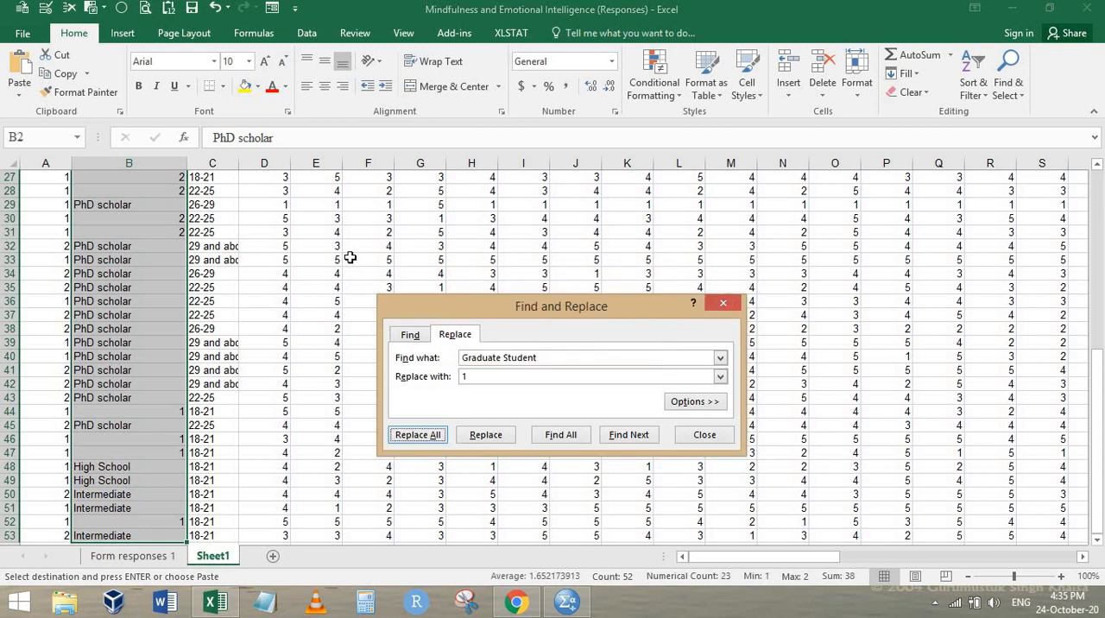
pyautogui.press('Escape')
# Check the PhD scholar option number in the Chrome form and copy a PhD scholar entry in the Excel worksheet
pyautogui.hotkey('alt', 'Tab')
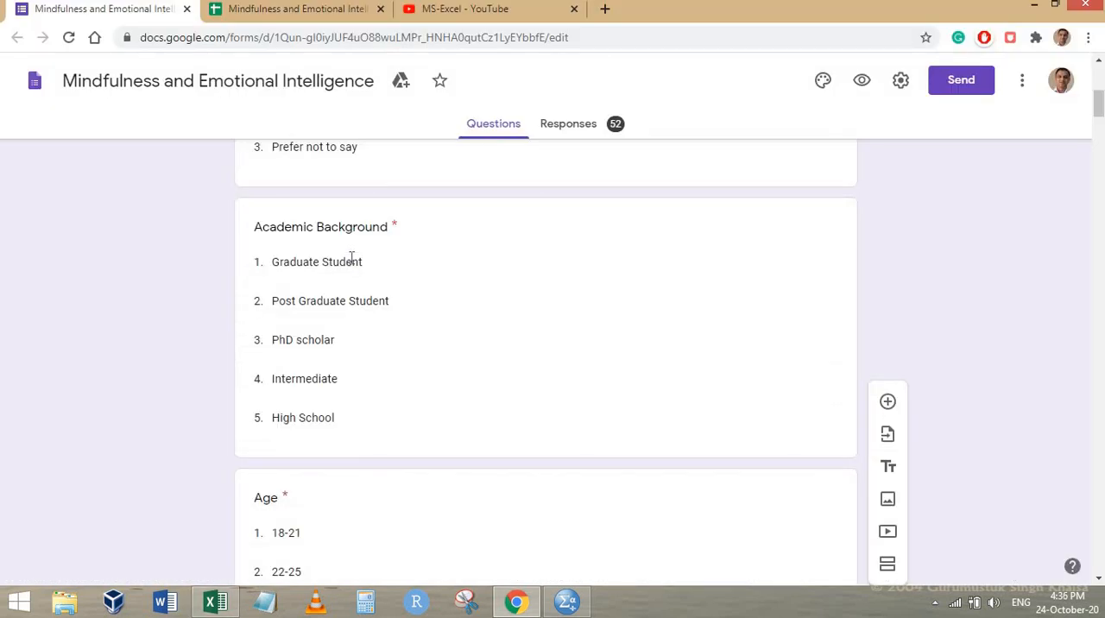
pyautogui.hotkey('alt', 'Tab')
pyautogui.click(126, 245)
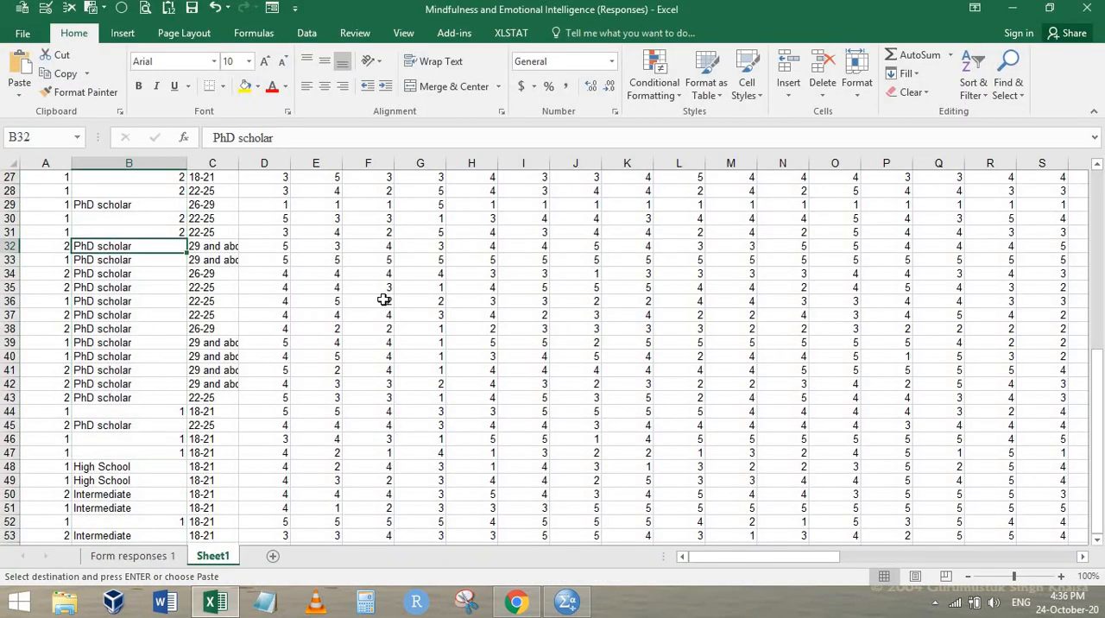
pyautogui.hotkey('ctrl', 'c')
# Replace all PhD scholar entries in the Academic Background data with 3 using Find and Replace
pyautogui.hotkey('ctrl', 'Up')
pyautogui.press('Down')
pyautogui.hotkey('ctrl', 'shift', 'Down')
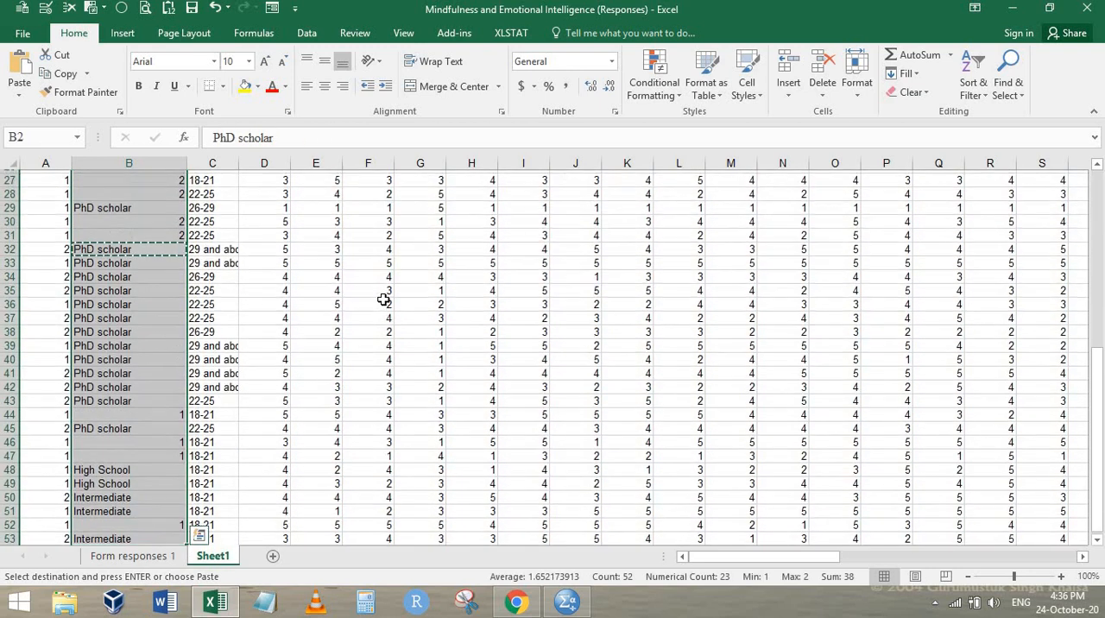
pyautogui.hotkey('ctrl', 'h')
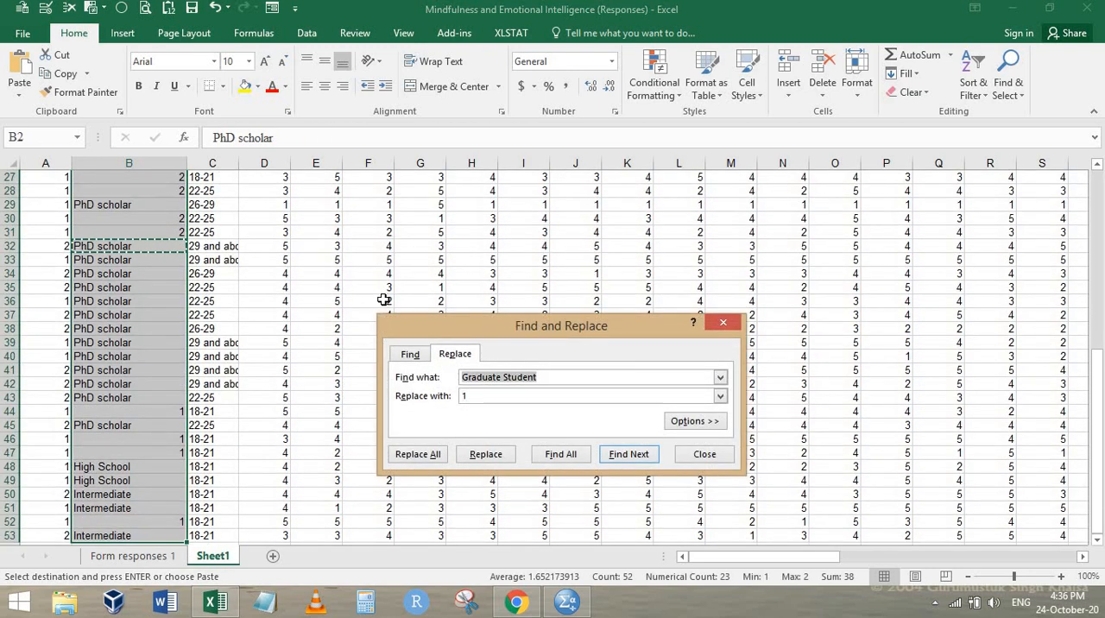
pyautogui.hotkey('ctrl', 'v')
pyautogui.press('Tab')
pyautogui.write('3')
pyautogui.hotkey('alt', 'a')
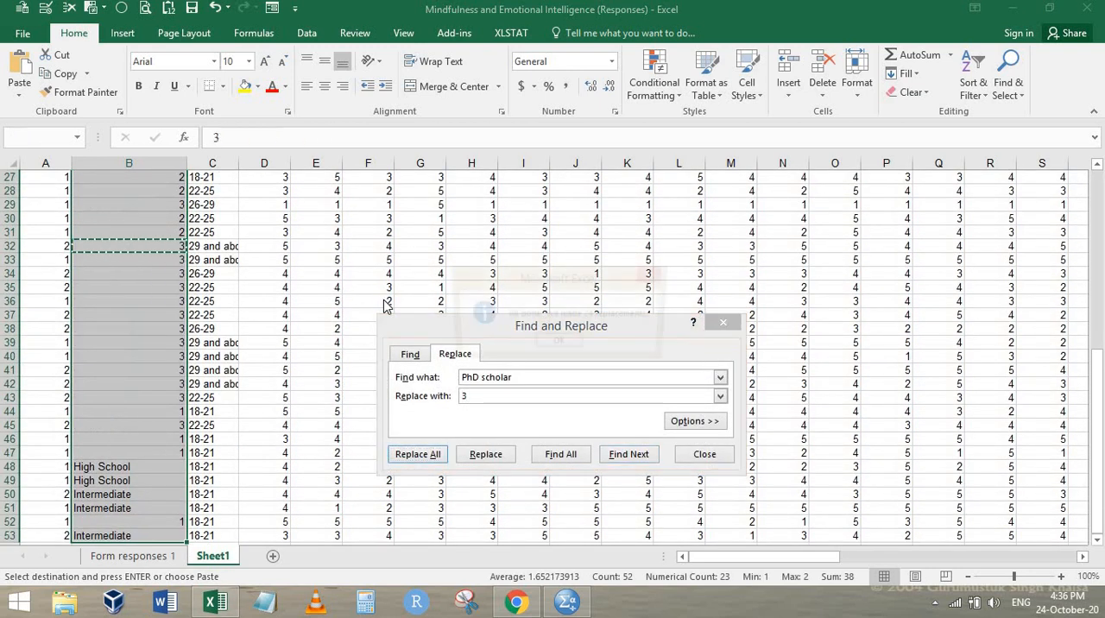
pyautogui.press('Return')
pyautogui.press('Return')
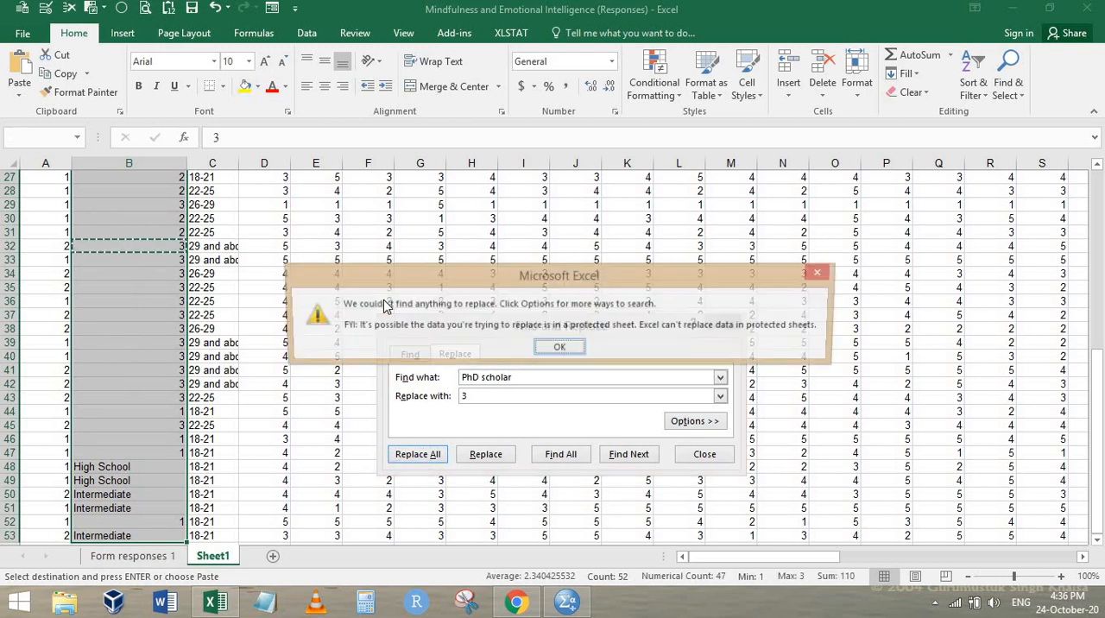
pyautogui.press('Return')
pyautogui.press('Escape')
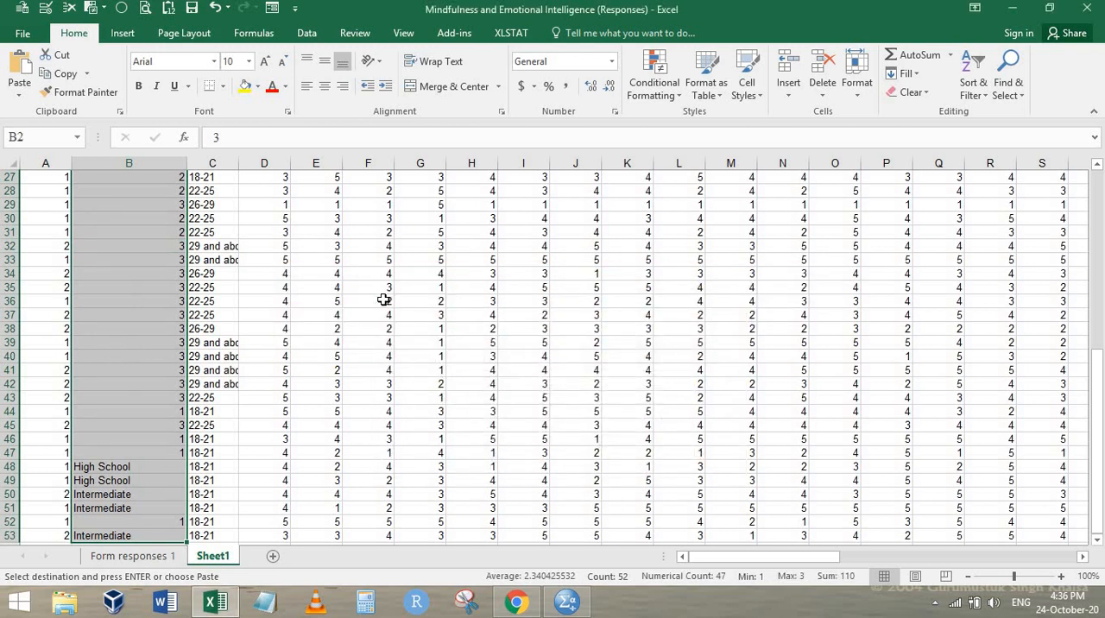
# Check the remaining Academic Background option numbers in the Chrome form and copy the last Intermediate entry in the Excel worksheet
pyautogui.hotkey('alt', 'Tab')
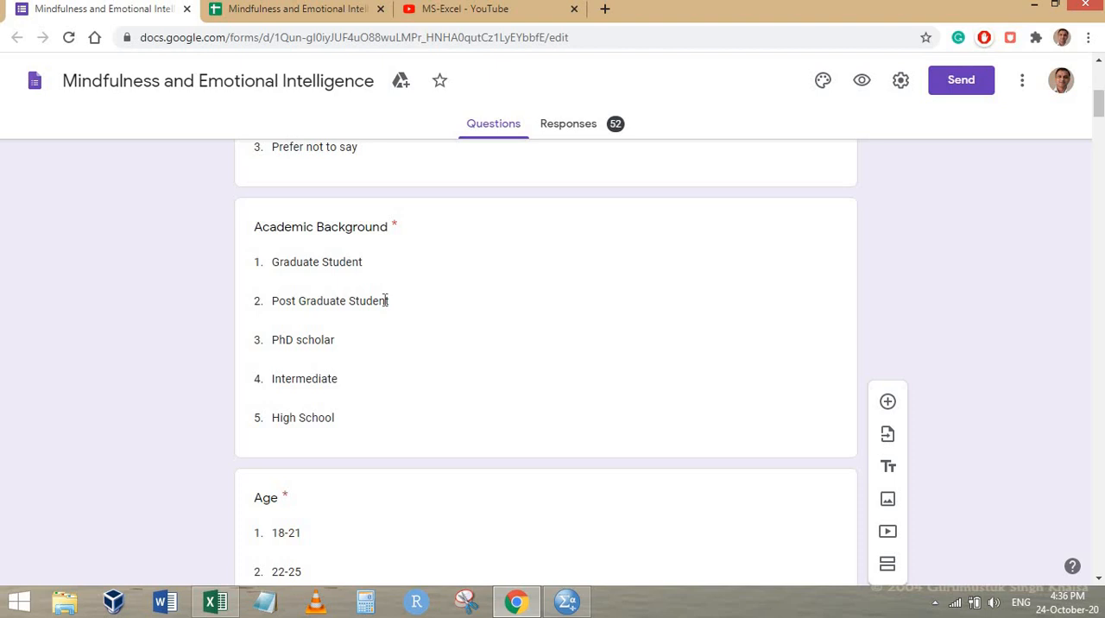
pyautogui.hotkey('alt', 'Tab')
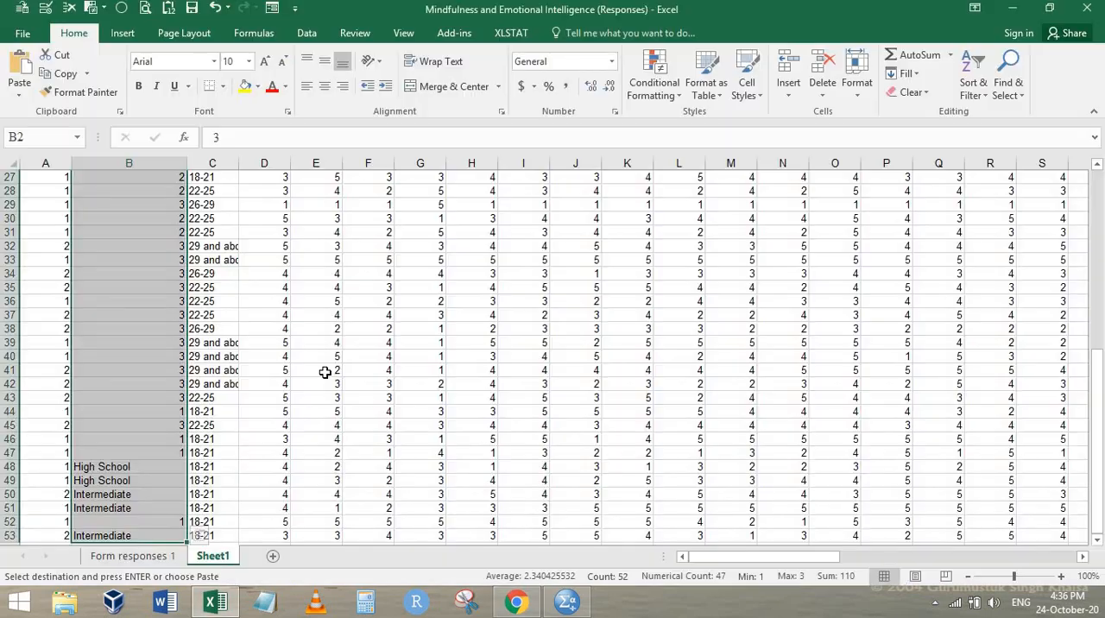
pyautogui.hotkey('ctrl', 'Up')
pyautogui.hotkey('ctrl', 'Down')
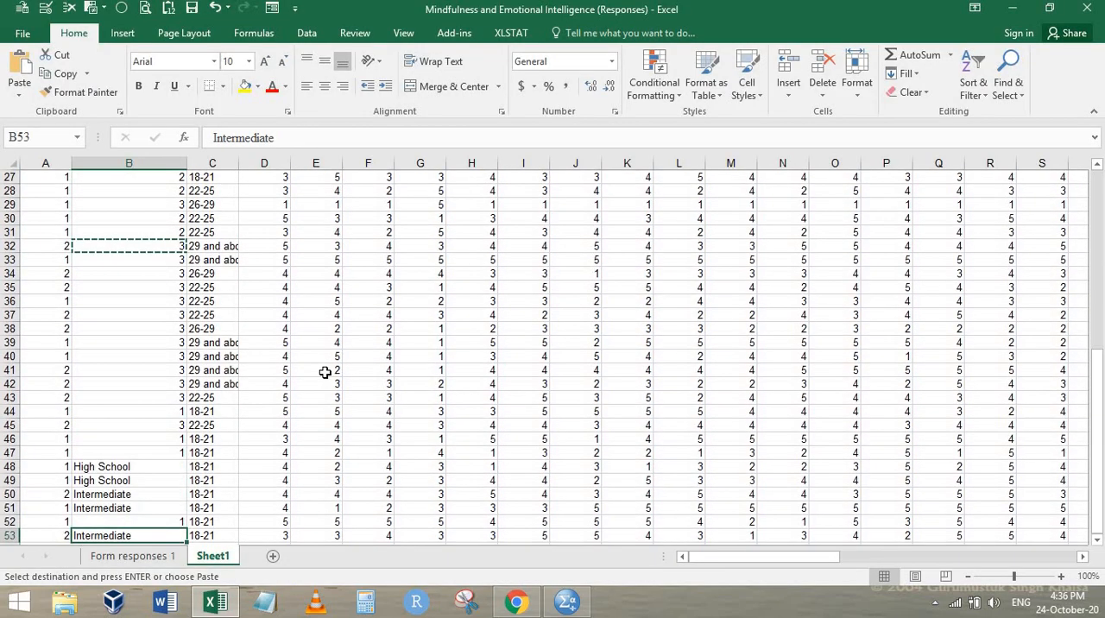
pyautogui.hotkey('ctrl', 'c')
# Replace all Intermediate entries in the Academic Background data with 4 using Find and Replace
pyautogui.hotkey('ctrl', 'Up')
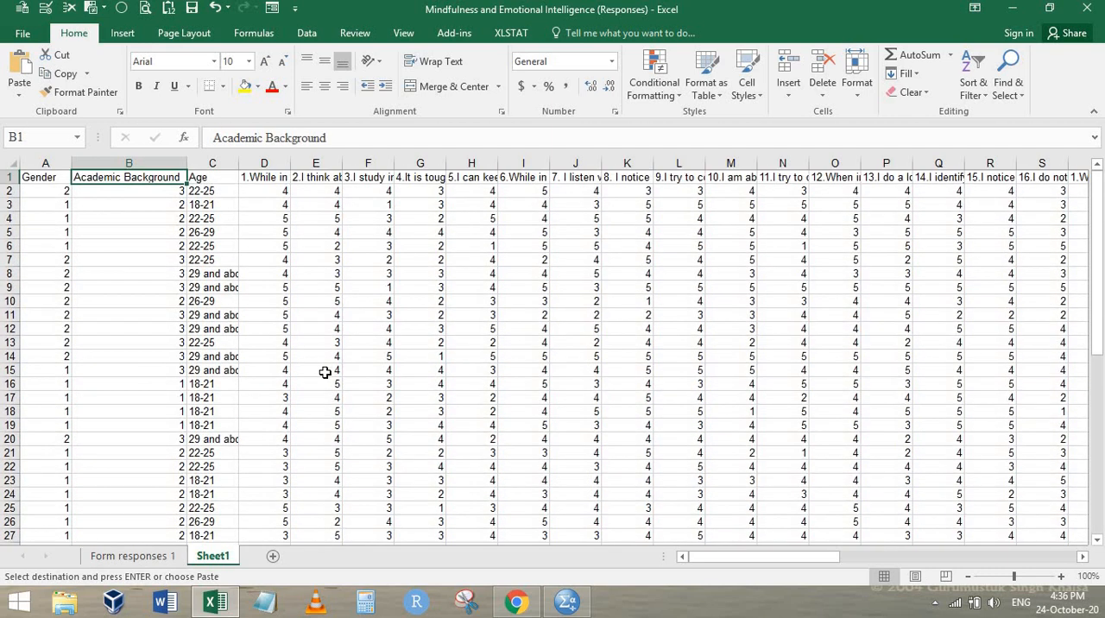
pyautogui.press('Down')
pyautogui.hotkey('ctrl', 'shift', 'Down')
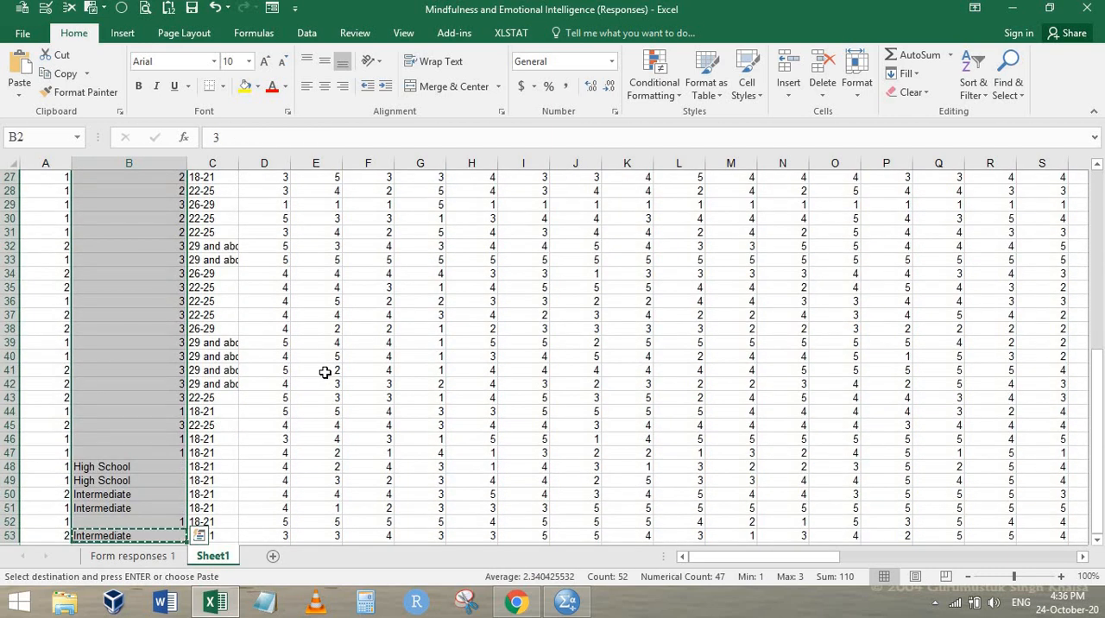
pyautogui.hotkey('ctrl', 'h')
pyautogui.hotkey('shift', 'Tab')
pyautogui.hotkey('ctrl', 'v')
pyautogui.press('Tab')
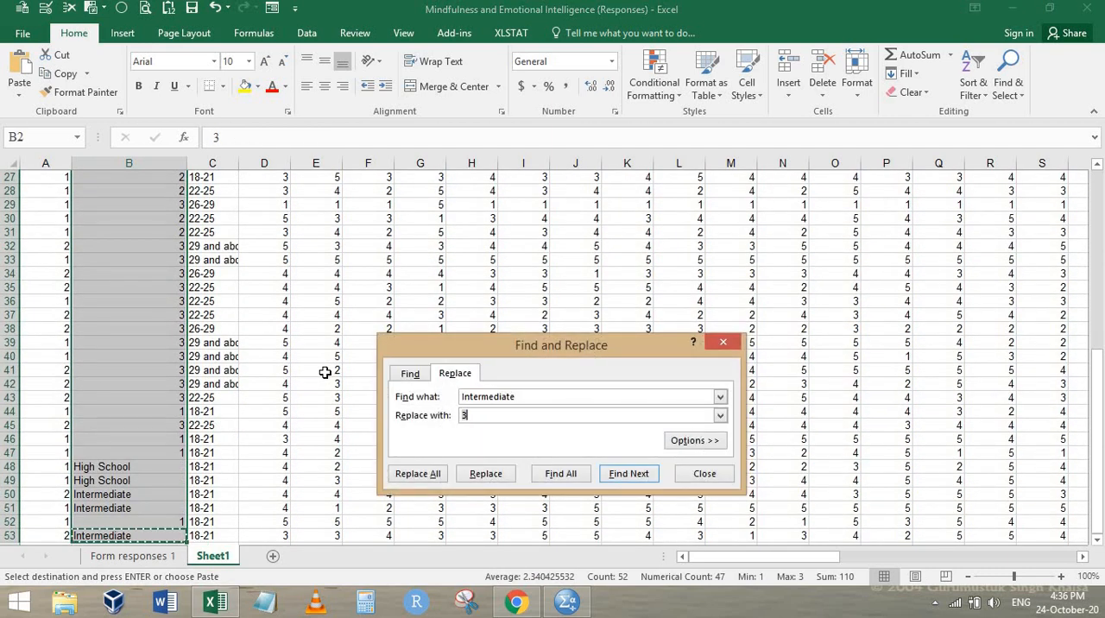
pyautogui.write('4')
pyautogui.hotkey('alt', 'a')
pyautogui.press('Return')
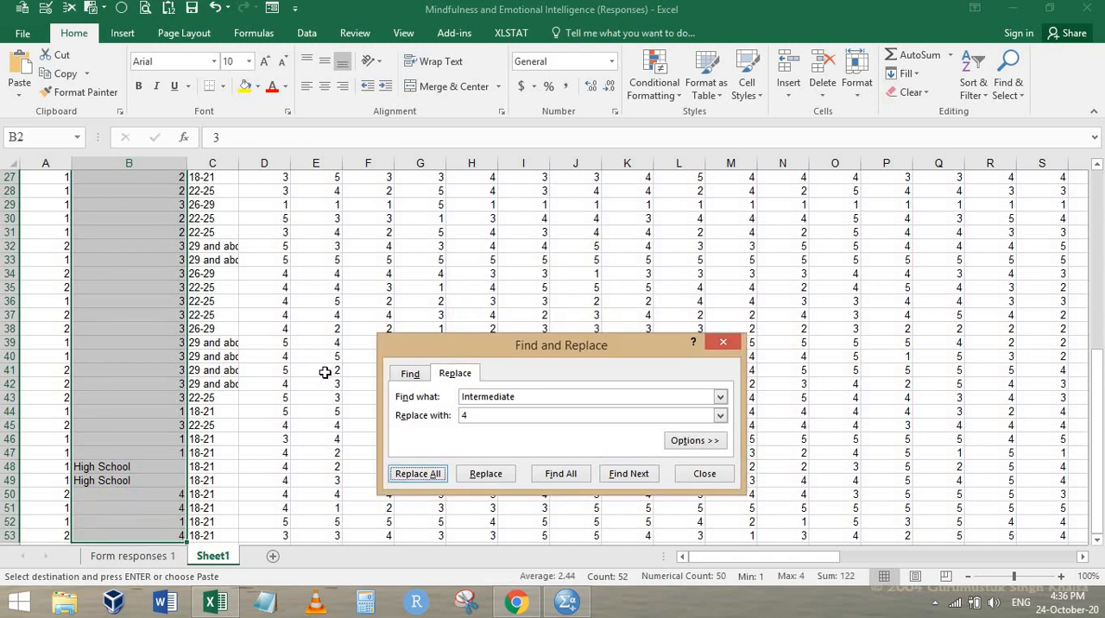
pyautogui.press('Escape')
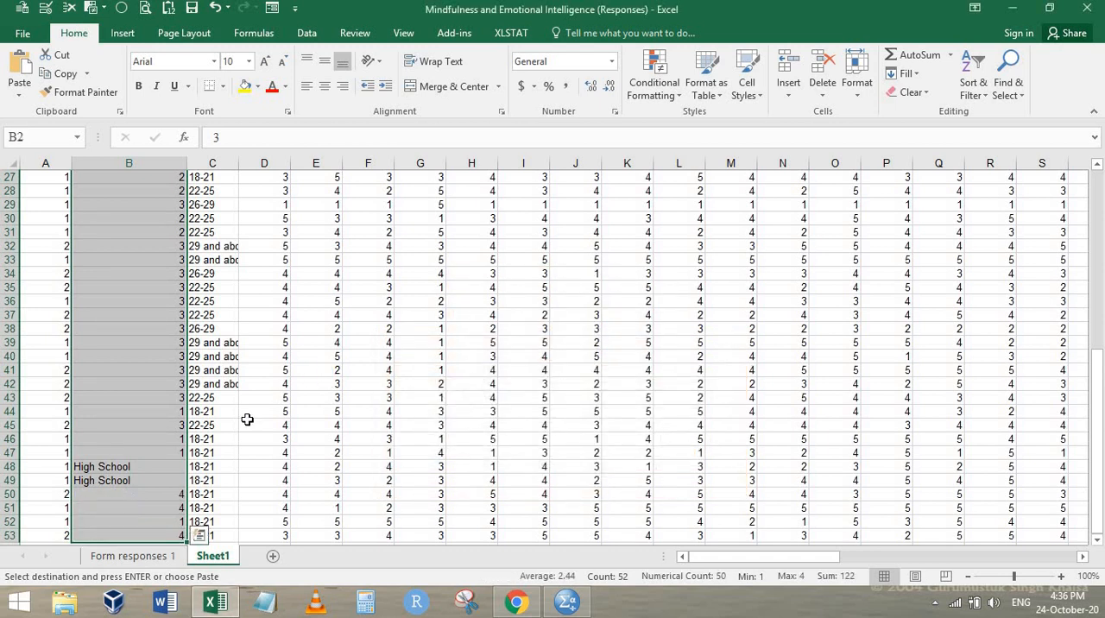
# Replace all High School entries in the Academic Background data with 5 using Find and Replace
pyautogui.click(143, 468)
pyautogui.hotkey('ctrl', 'c')
pyautogui.hotkey('ctrl', 'Up')
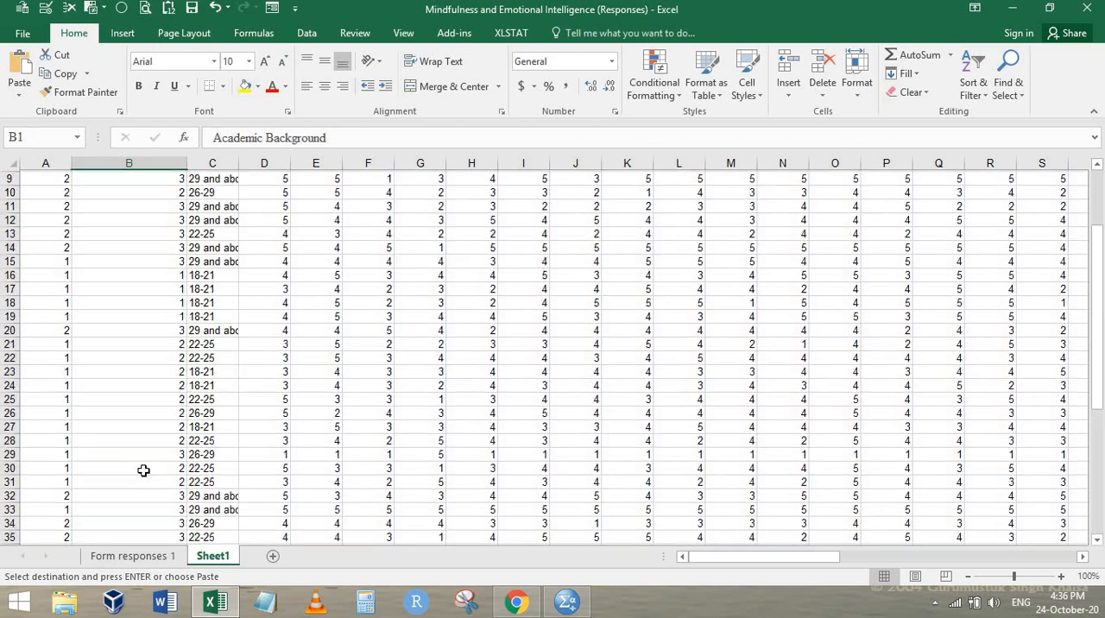
pyautogui.press('Down')
pyautogui.hotkey('ctrl', 'shift', 'Down')
pyautogui.hotkey('ctrl', 'h')
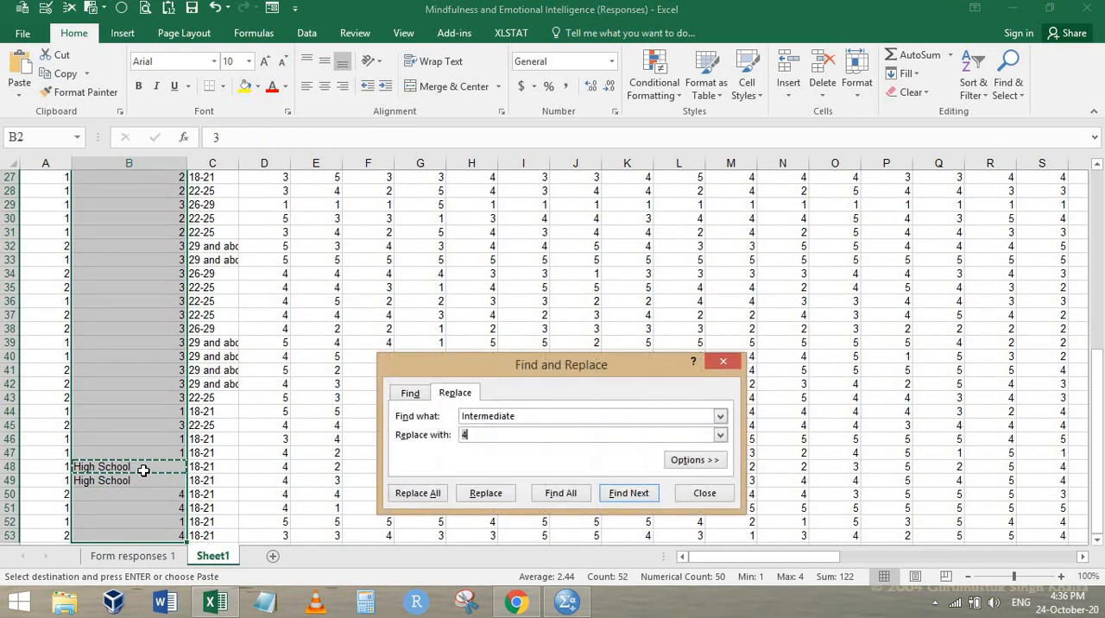
pyautogui.hotkey('ctrl', 'v')
pyautogui.press('Tab')
pyautogui.write('5')
pyautogui.hotkey('alt', 'a')
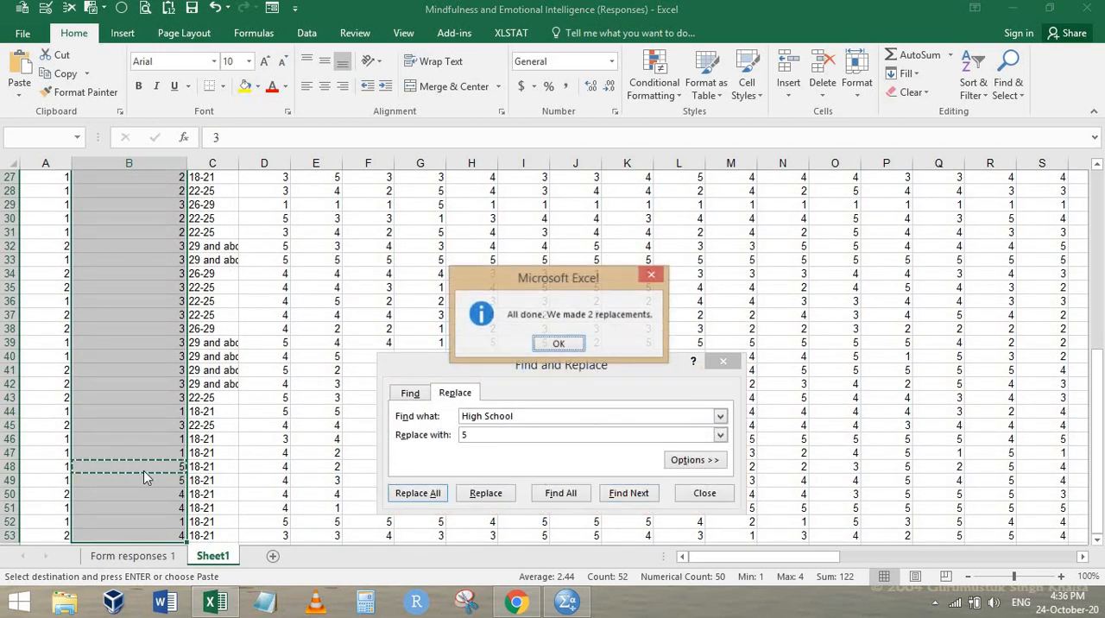
# Close Find and Replace and check the option numbers of the Age question in the Chrome form
pyautogui.press('Return')
pyautogui.press('Escape')
pyautogui.hotkey('alt', 'Tab')
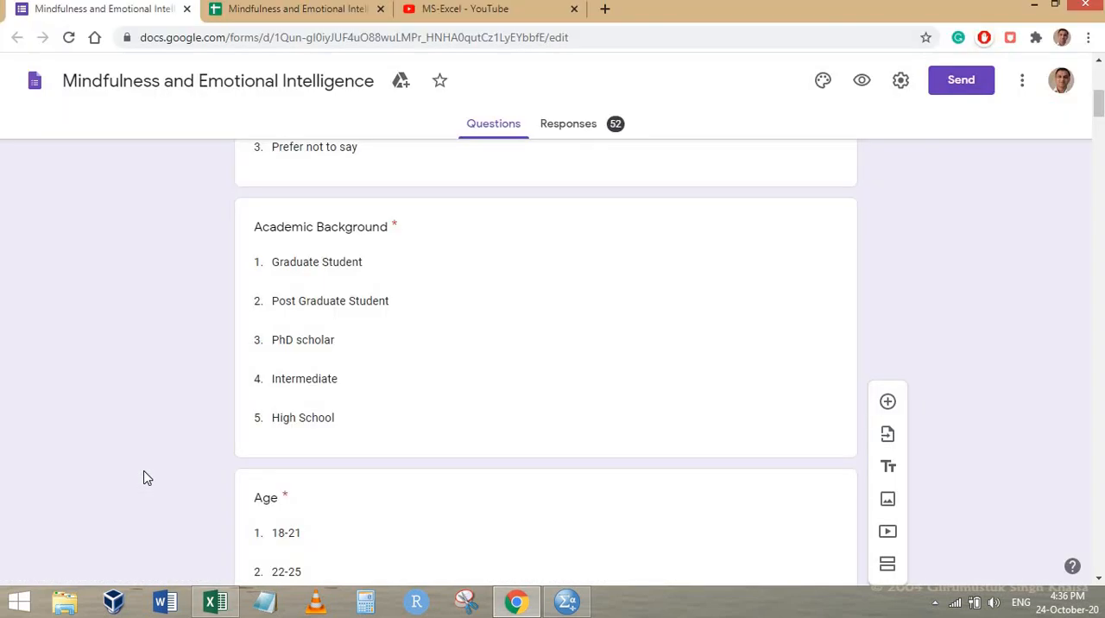
pyautogui.scroll(-3, 223, 456)
pyautogui.hotkey('alt', 'Tab')
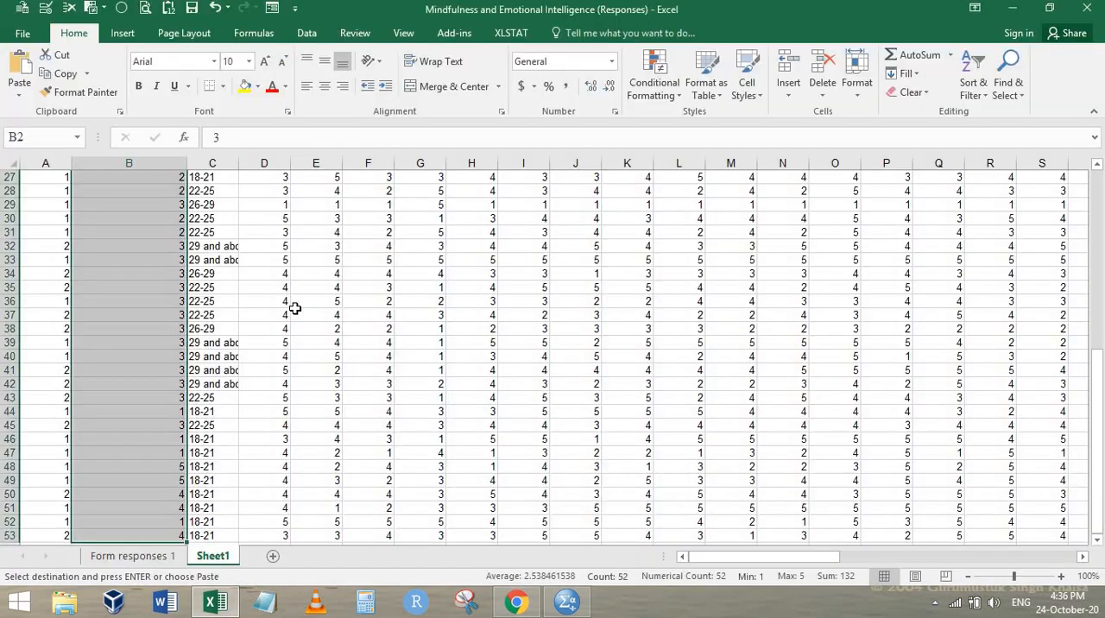
# Replace all 18-21 entries in the Age data of the Excel worksheet with 1 using Find and Replace
pyautogui.hotkey('ctrl', 'Up')
pyautogui.press('Right')
pyautogui.press('Down')
pyautogui.press('Down')
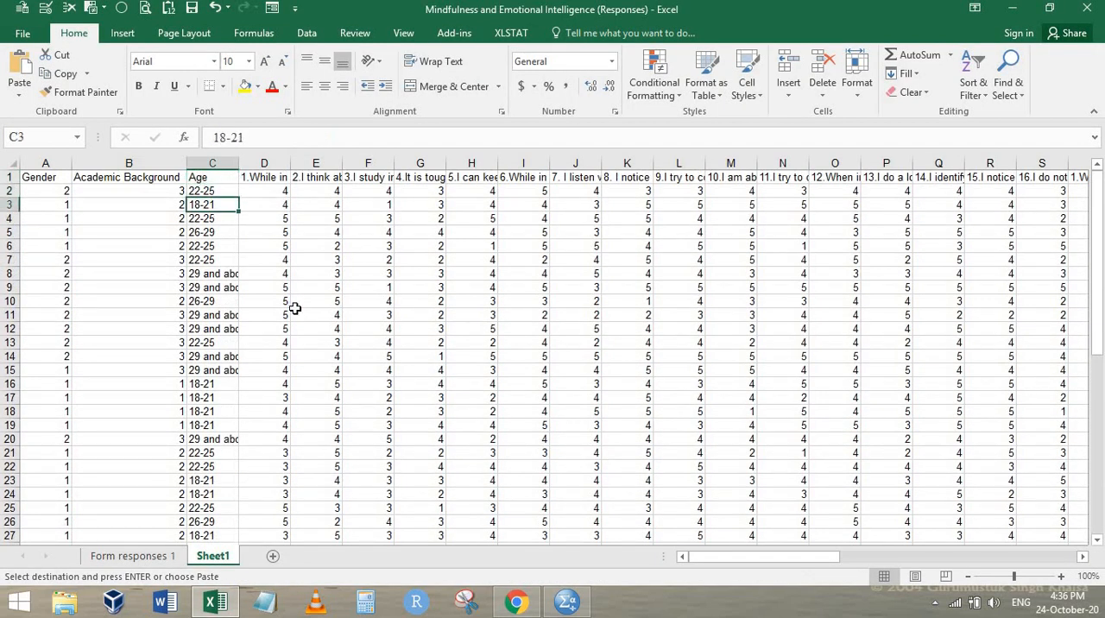
pyautogui.press('Up')
pyautogui.hotkey('ctrl', 'shift', 'Down')
pyautogui.hotkey('ctrl', 'h')
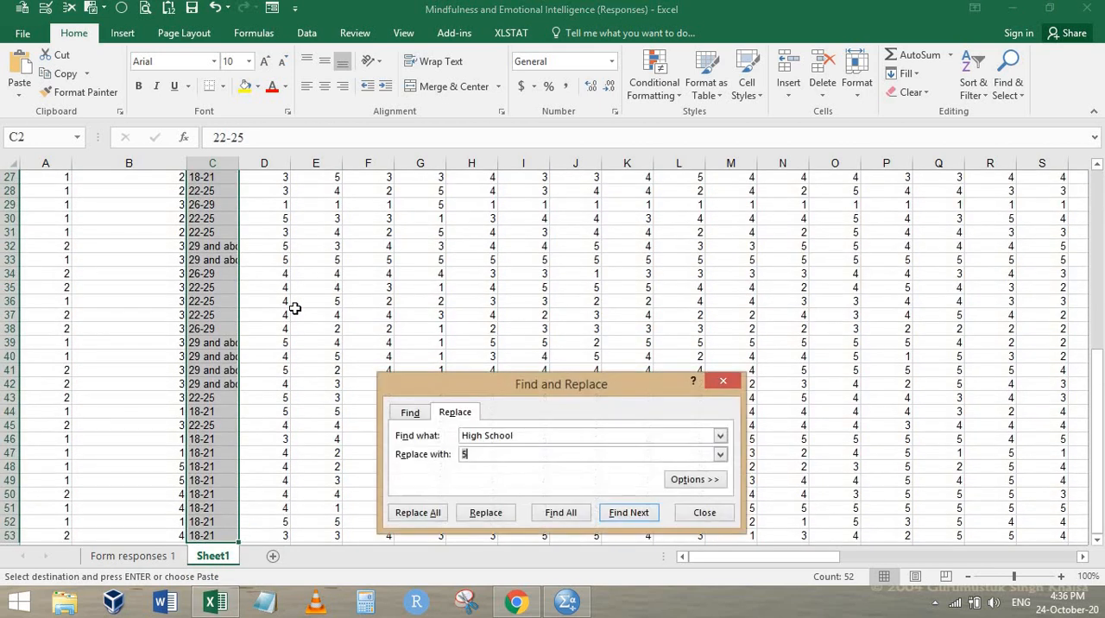
pyautogui.hotkey('shift', 'Tab')
pyautogui.write('18-21')
pyautogui.hotkey('alt', 'a')
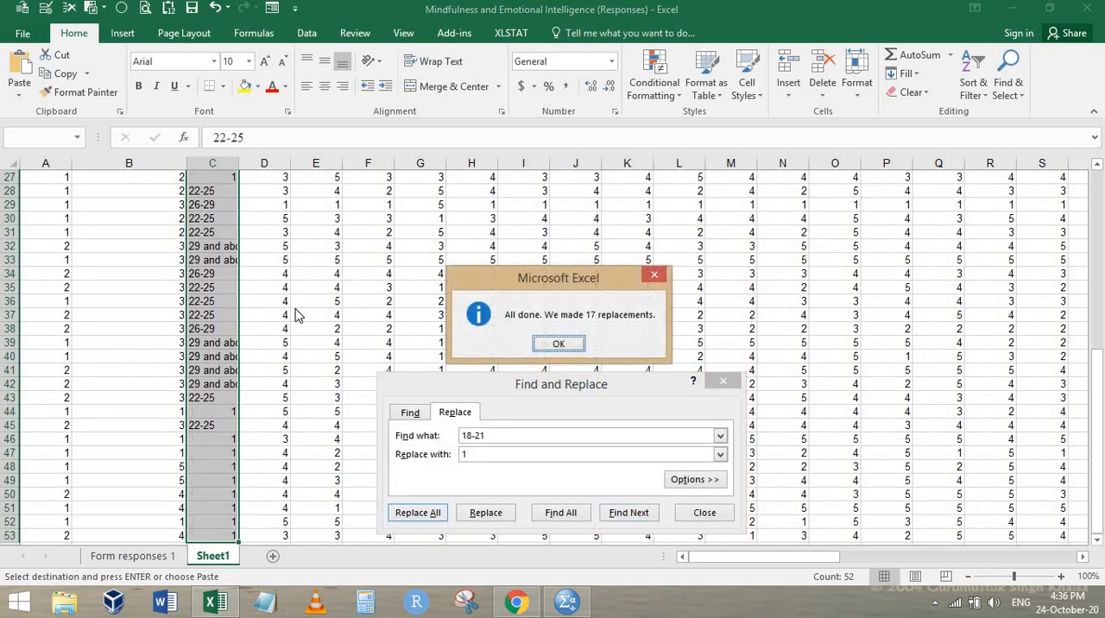
pyautogui.press('Return')
pyautogui.press('Escape')
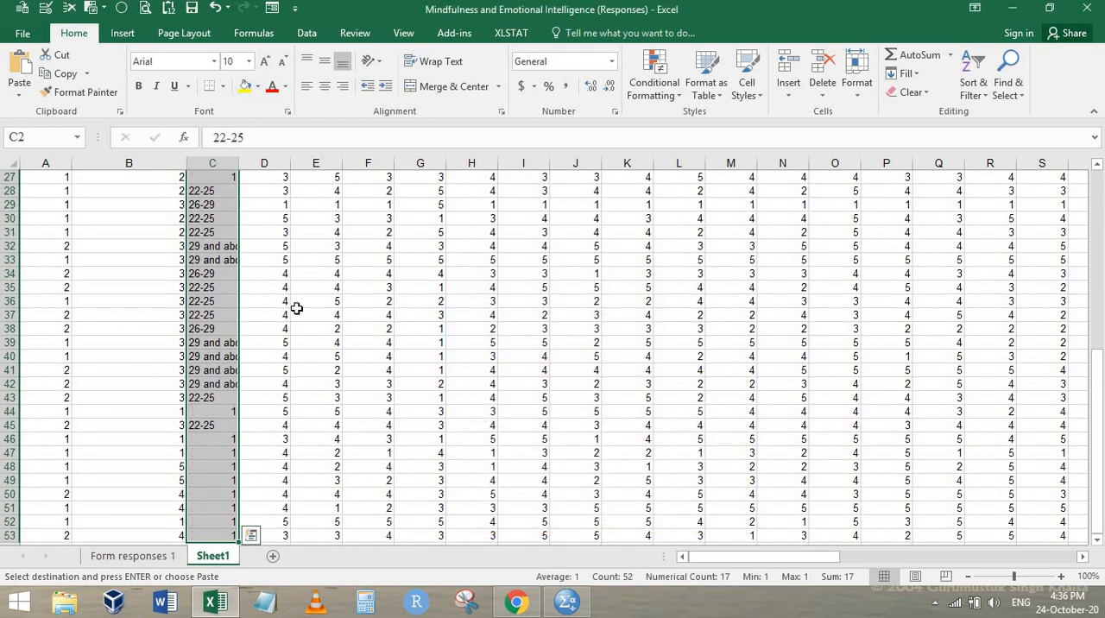
# Replace all 22-25 entries in the Age data with 2 using Find and Replace
pyautogui.click(205, 190)
pyautogui.hotkey('ctrl', 'Up')
pyautogui.press('Down')
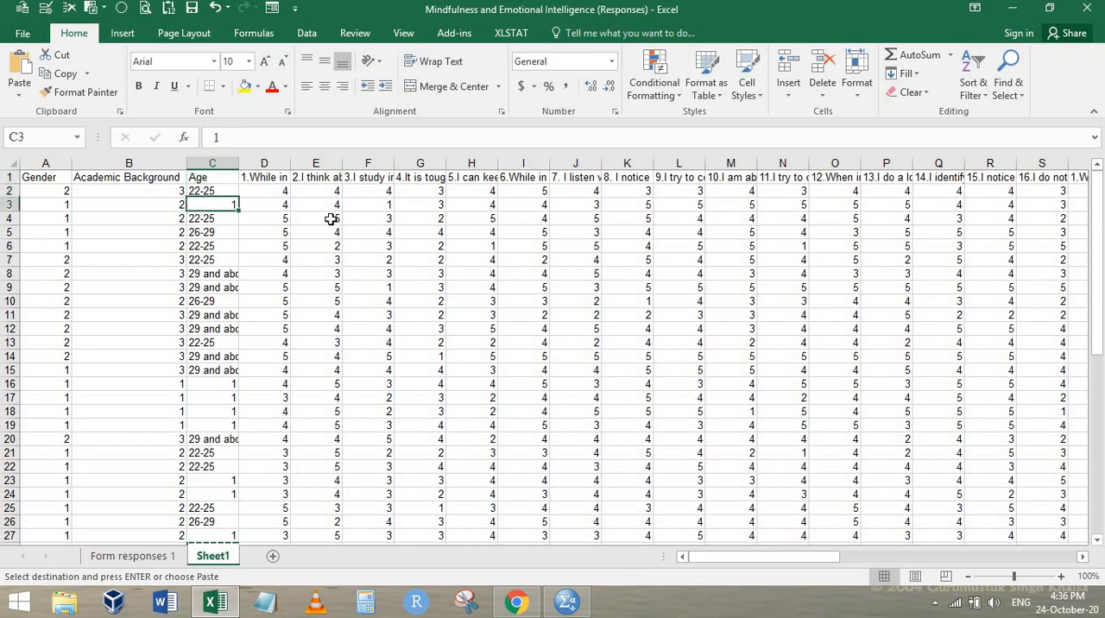
pyautogui.hotkey('ctrl', 'shift', 'Down')
pyautogui.hotkey('ctrl', 'h')
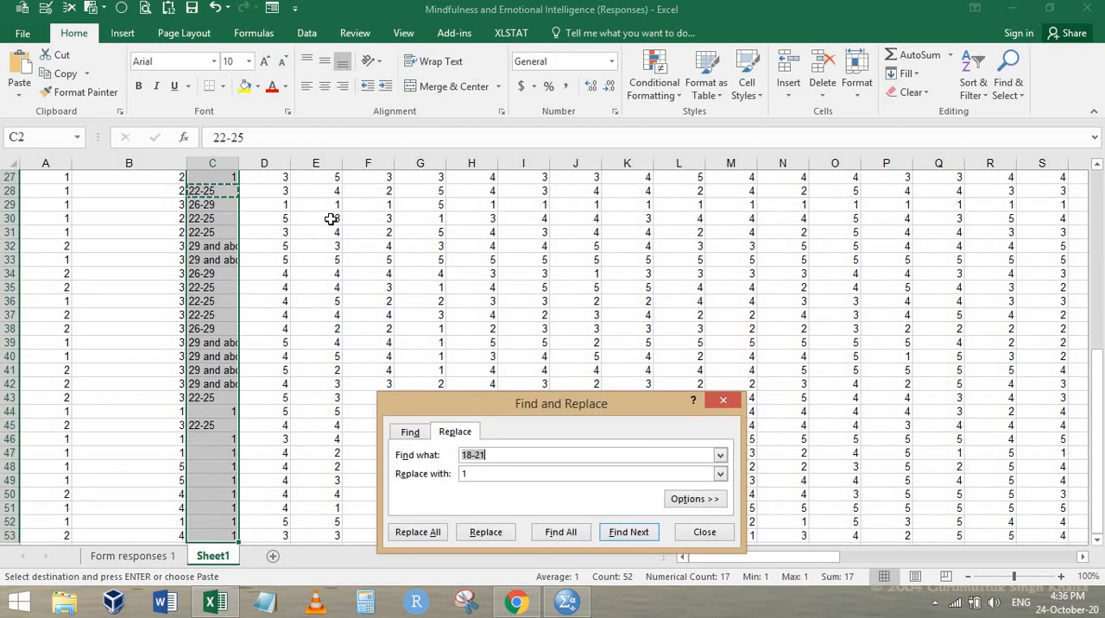
pyautogui.write('22-25')
pyautogui.press('Tab')
pyautogui.write('2')
pyautogui.hotkey('alt', 'a')
pyautogui.press('Return')
pyautogui.press('Escape')
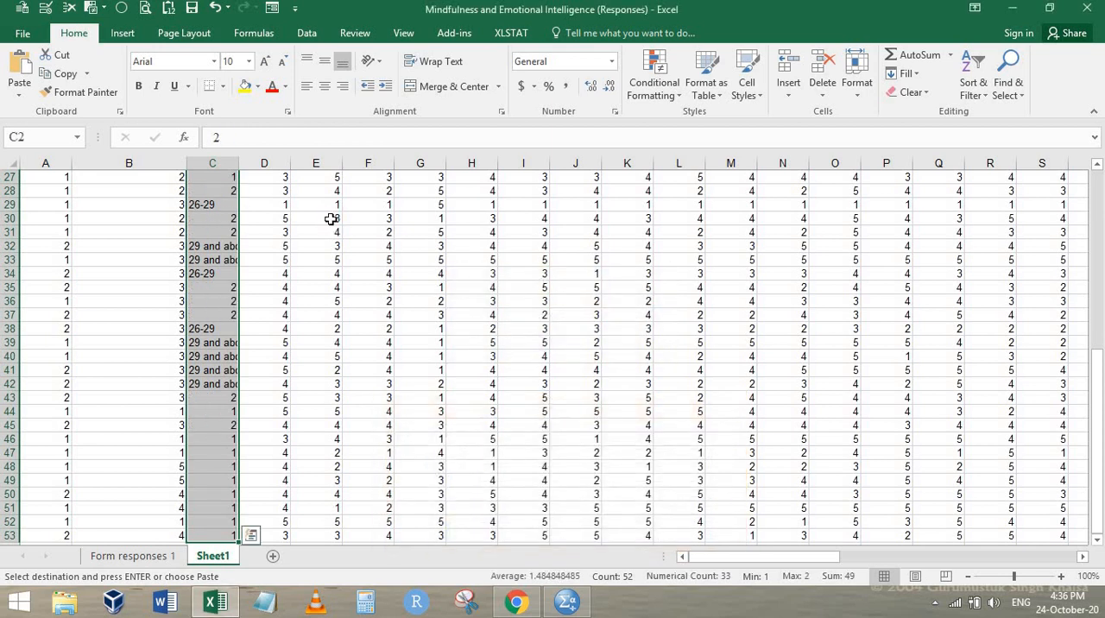
# Check the remaining Age option numbers in the Chrome form and copy the first 26-29 entry in the Excel worksheet
pyautogui.press('Up')
pyautogui.hotkey('alt', 'Tab')
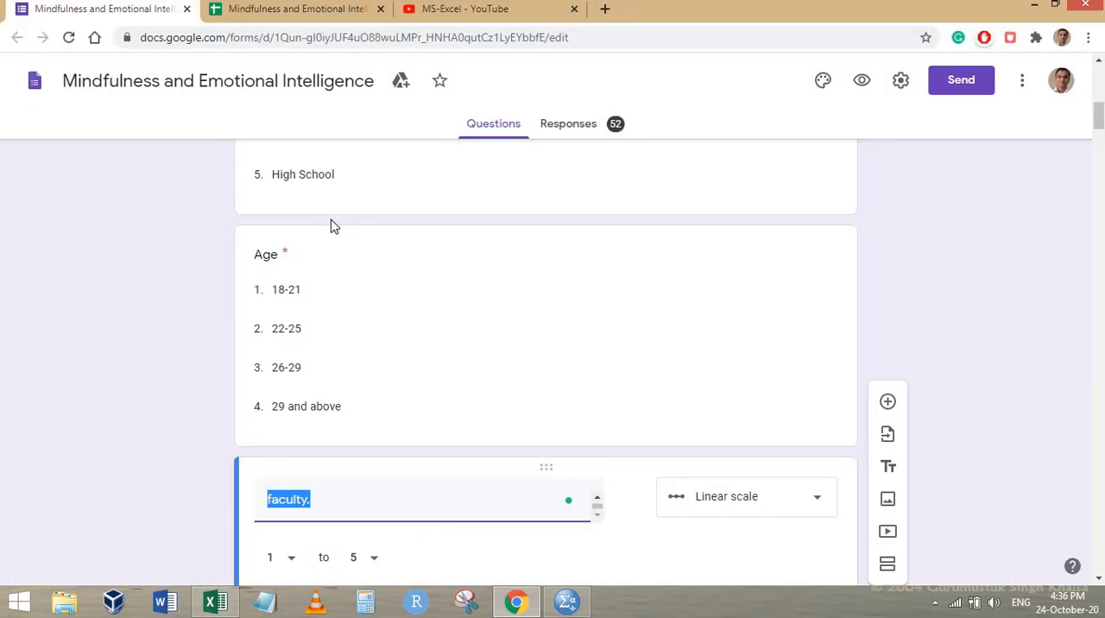
pyautogui.hotkey('alt', 'Tab')
pyautogui.press('Down')
pyautogui.press('Down')
pyautogui.press('Down')
# Replace all 26-29 entries in the Age data with 3 using Find and Replace
pyautogui.press('Down')
pyautogui.hotkey('ctrl', 'c')
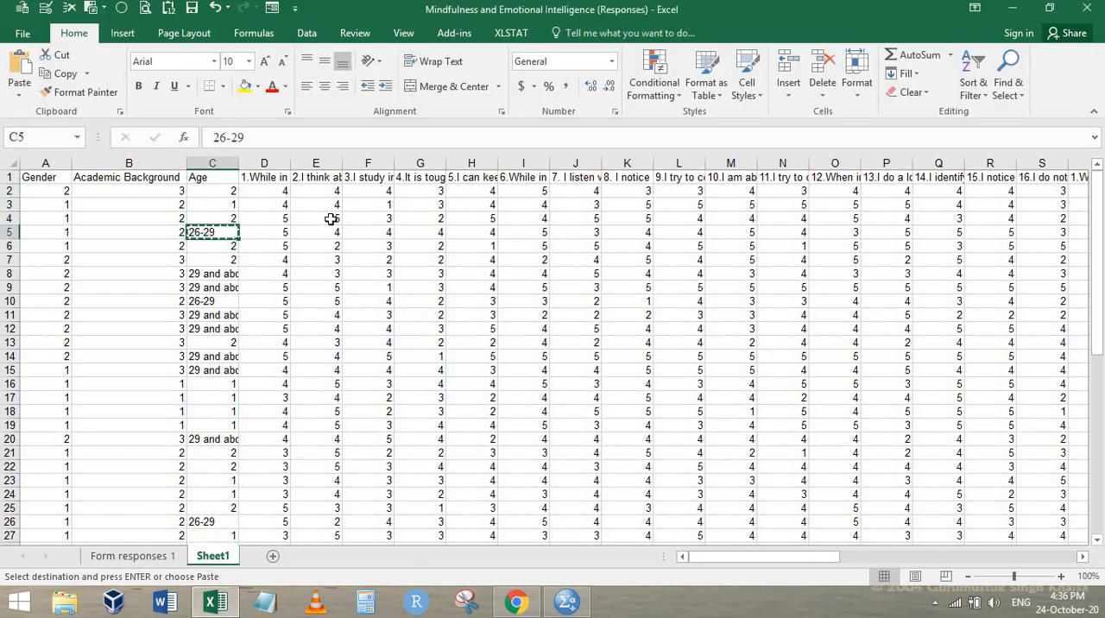
pyautogui.hotkey('ctrl', 'Up')
pyautogui.press('Down')
pyautogui.hotkey('ctrl', 'shift', 'Down')
pyautogui.hotkey('ctrl', 'h')
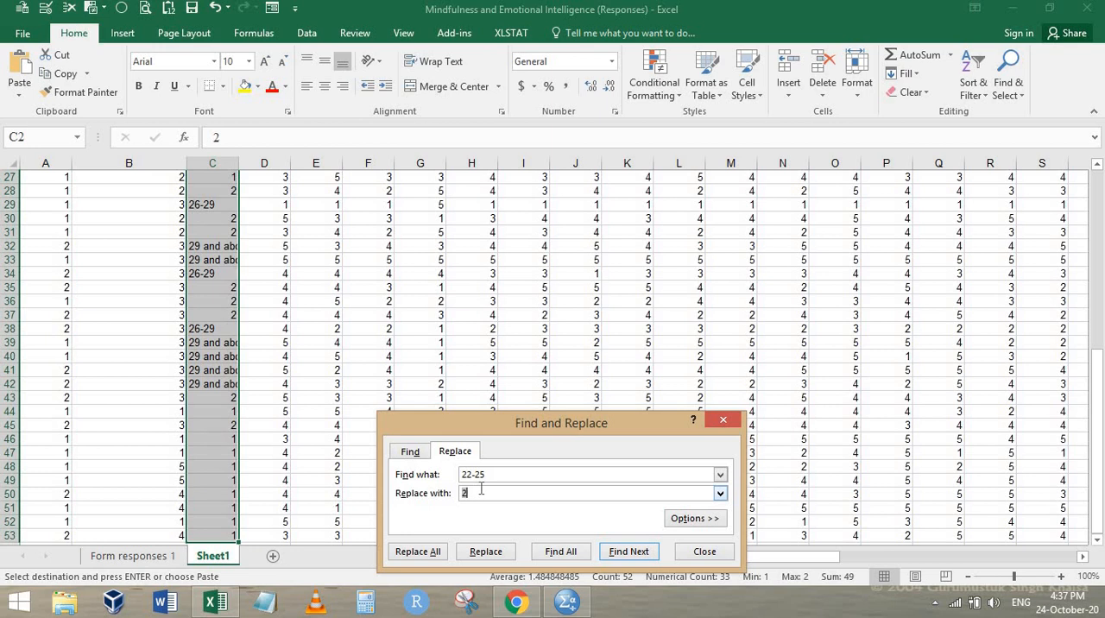
pyautogui.press('Tab')
pyautogui.press('Tab')
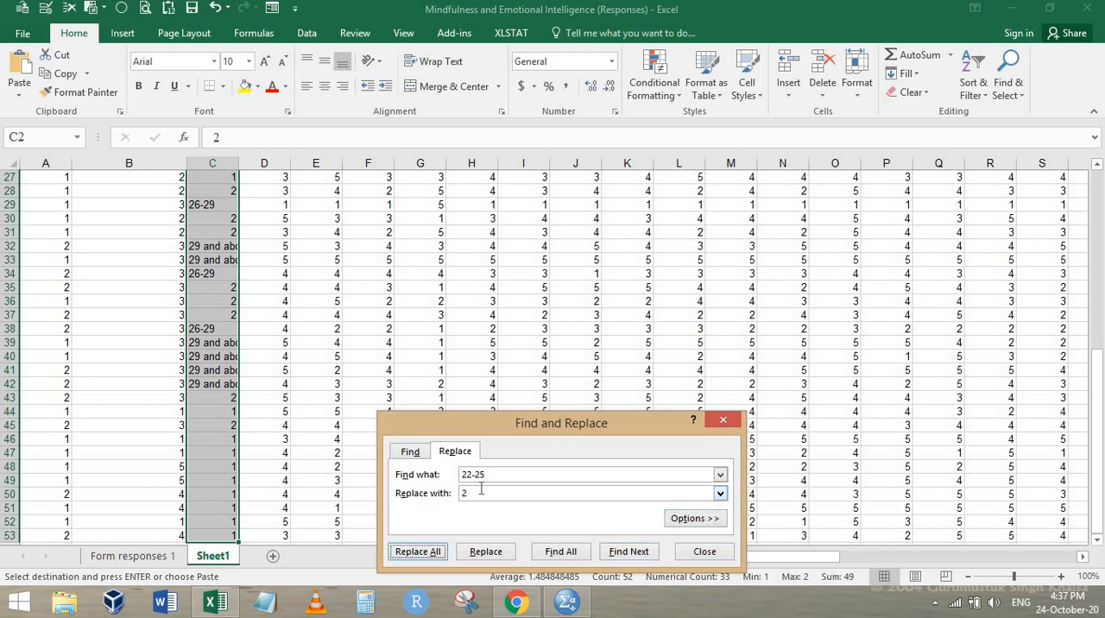
pyautogui.hotkey('shift', 'Tab')
pyautogui.hotkey('shift', 'Tab')
pyautogui.hotkey('shift', 'Tab')
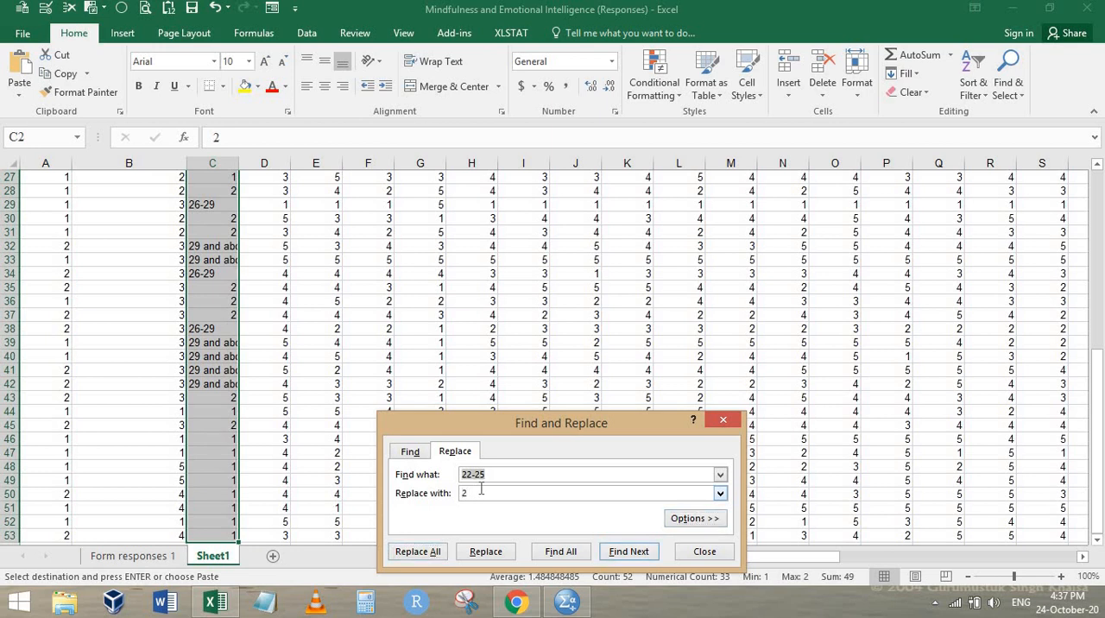
pyautogui.write('26-29')
pyautogui.press('Tab')
pyautogui.press('Tab')
pyautogui.press('Return')
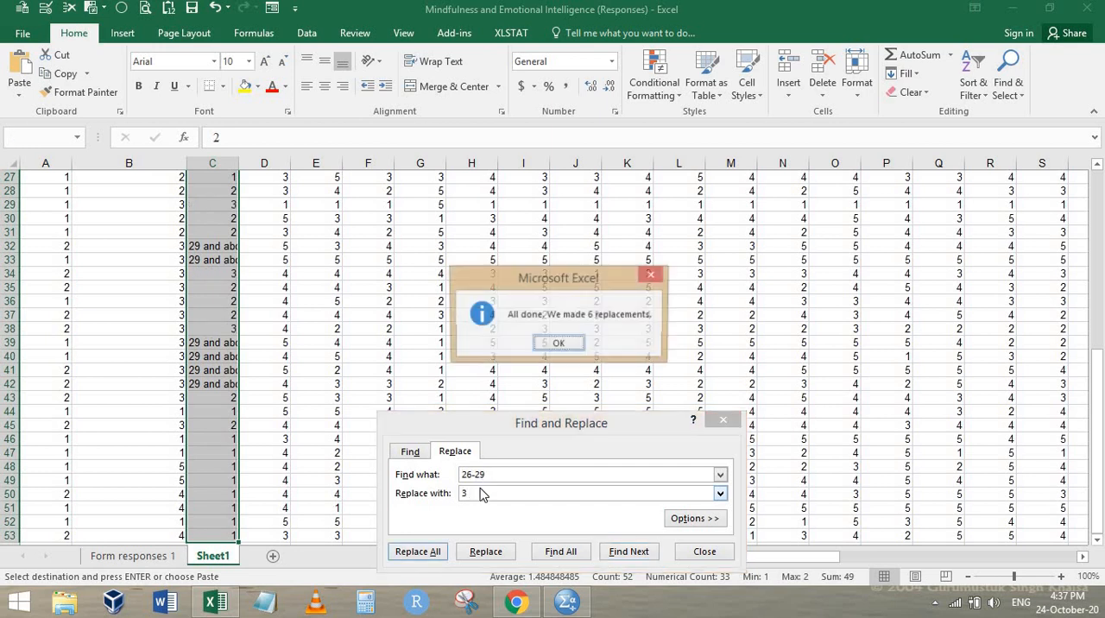
pyautogui.press('Return')
pyautogui.press('Escape')
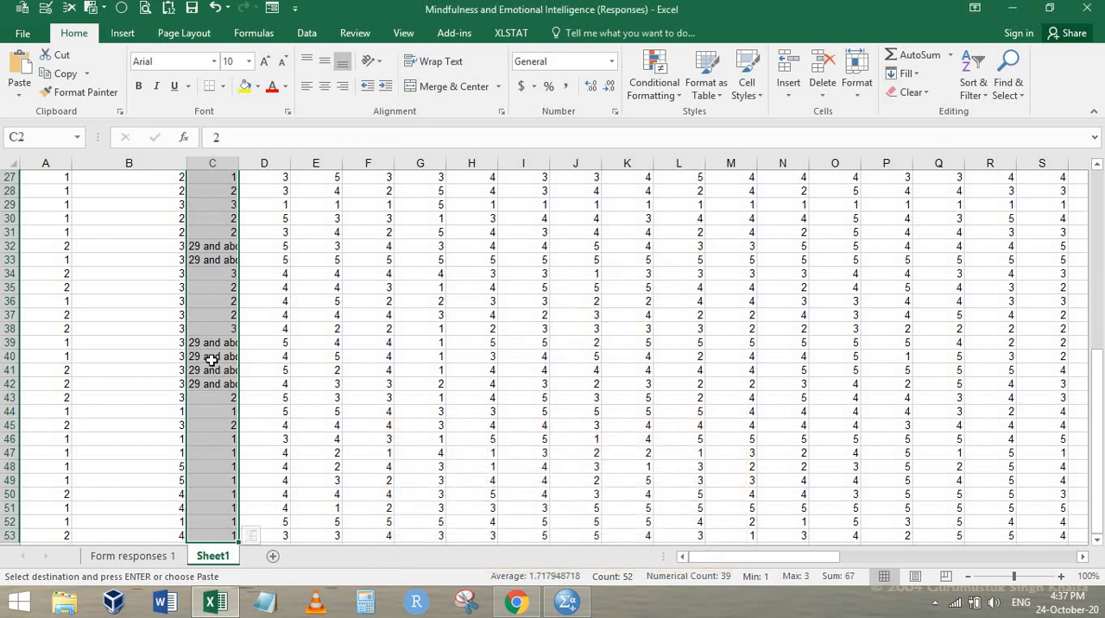
pyautogui.click(212, 363)
pyautogui.hotkey('ctrl', 'Up')
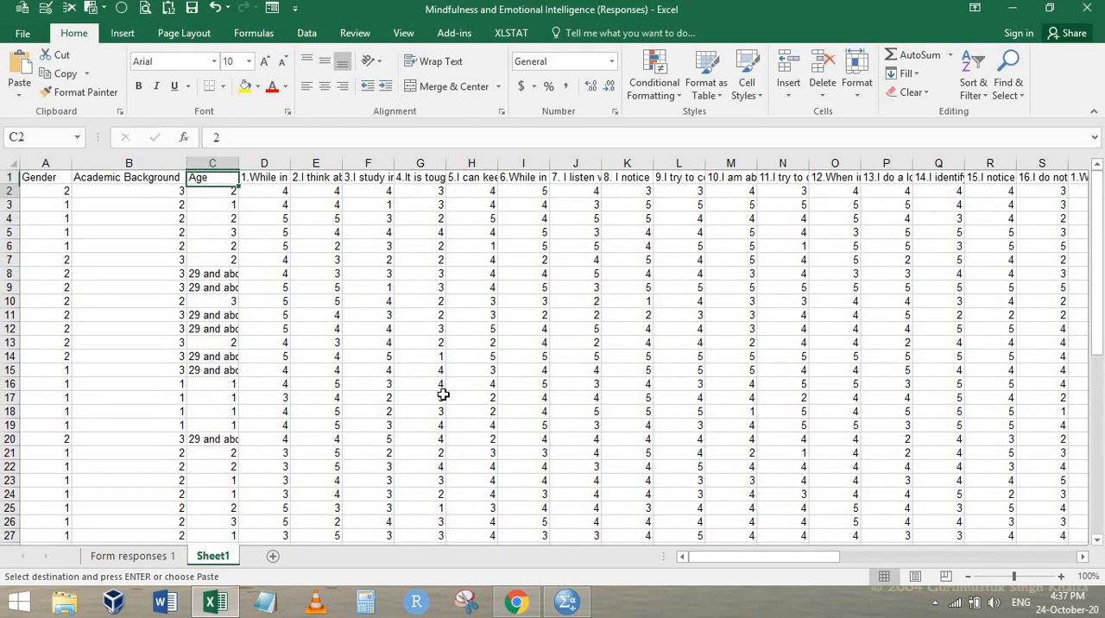
pyautogui.press('Down')
pyautogui.hotkey('ctrl', 'shift', 'Down')
pyautogui.hotkey('ctrl', 'v')
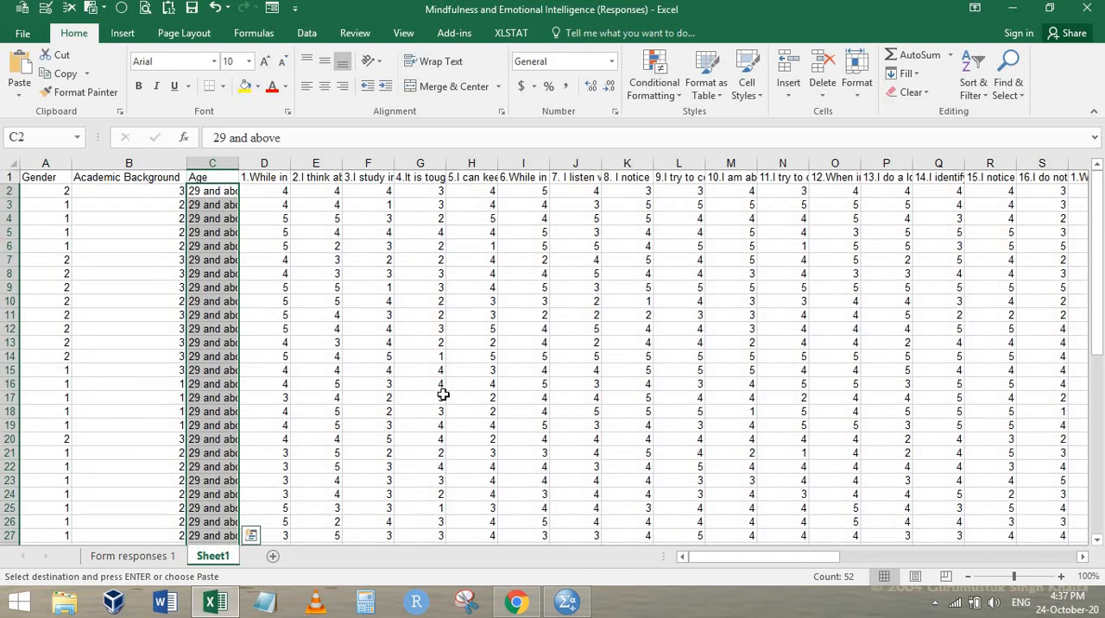
pyautogui.hotkey('ctrl', 'z')
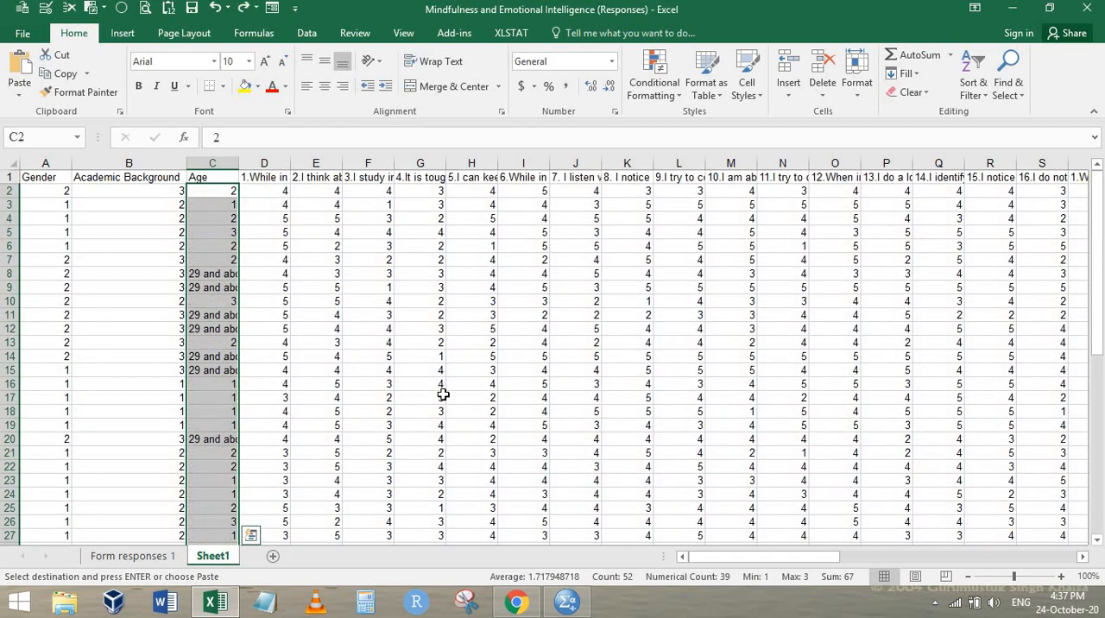
pyautogui.hotkey('ctrl', 'q')
pyautogui.press('Escape')
# Copy the first "29 and above" entry and replace all such entries in the Age data with 4
pyautogui.click(208, 277)
pyautogui.hotkey('ctrl', 'c')
pyautogui.hotkey('ctrl', 'Up')
pyautogui.press('Down')
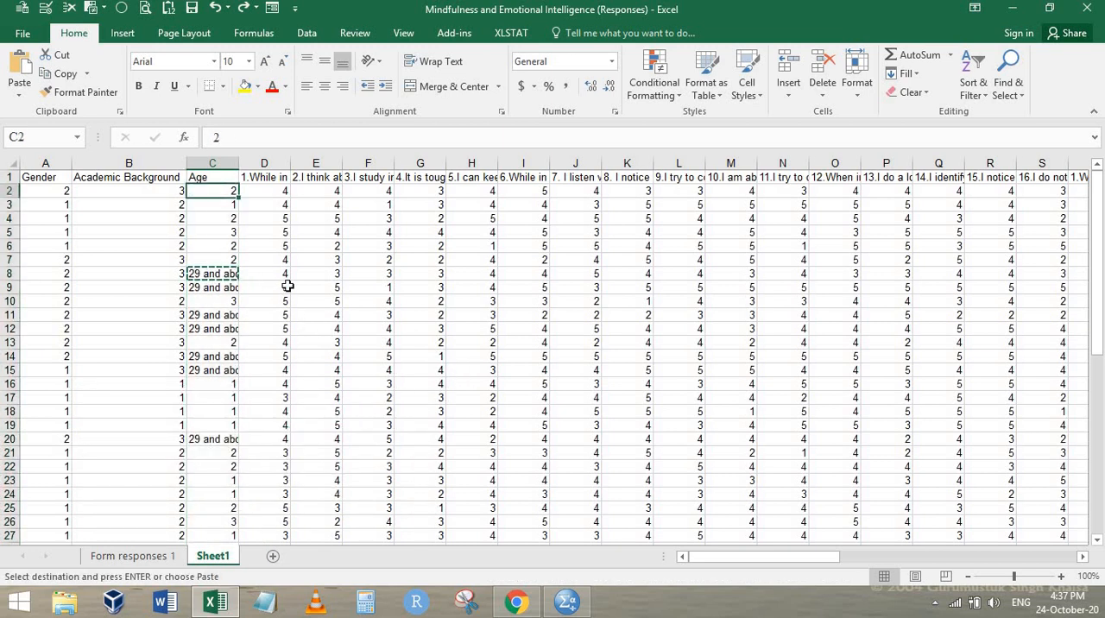
pyautogui.hotkey('ctrl', 'shift', 'Down')
pyautogui.hotkey('ctrl', 'h')
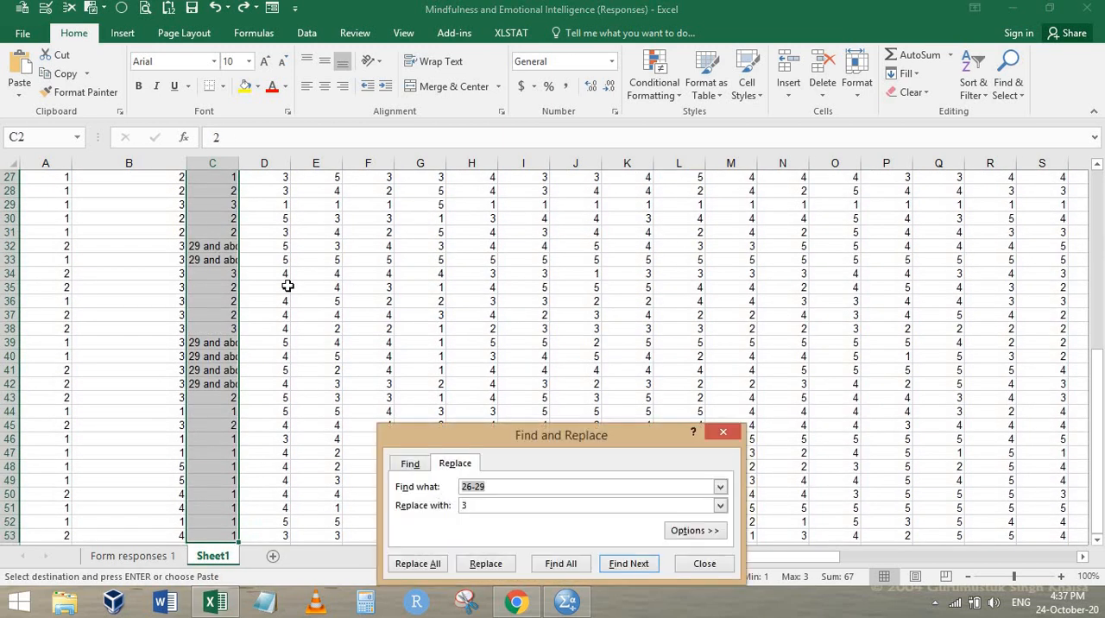
pyautogui.hotkey('ctrl', 'v')
pyautogui.press('Tab')
pyautogui.write('4')
pyautogui.hotkey('alt', 'a')
pyautogui.press('Return')
pyautogui.press('Escape')
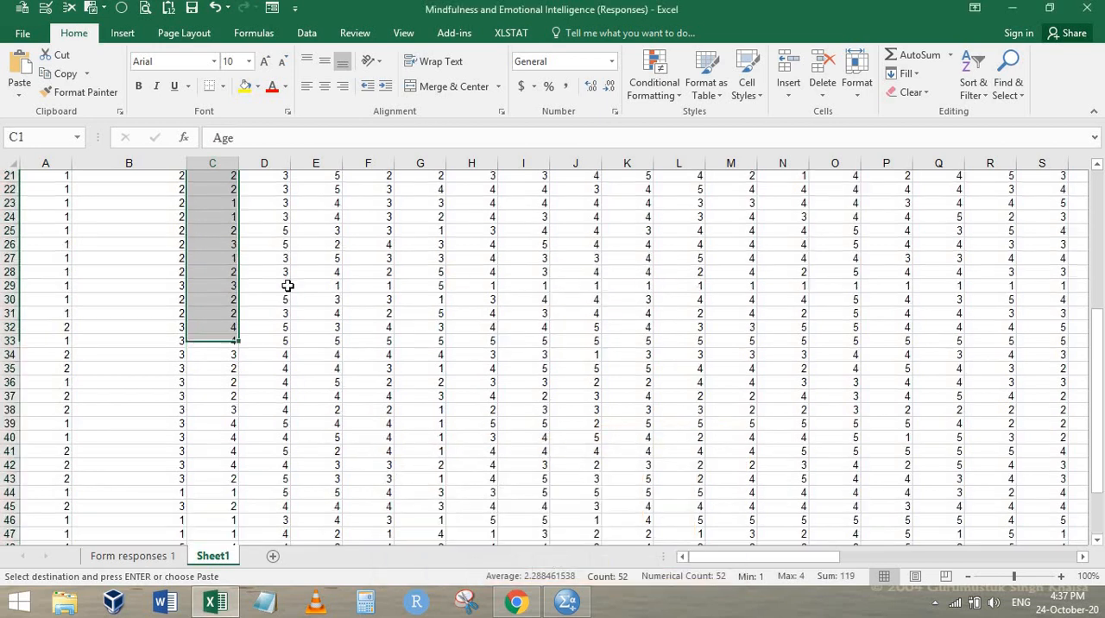
# Check the rating scale of the numbered questionnaire items in the Chrome form against the first item's data in Excel
pyautogui.hotkey('ctrl', 'Up')
pyautogui.press('Escape')
pyautogui.press('Right')
pyautogui.press('Down')
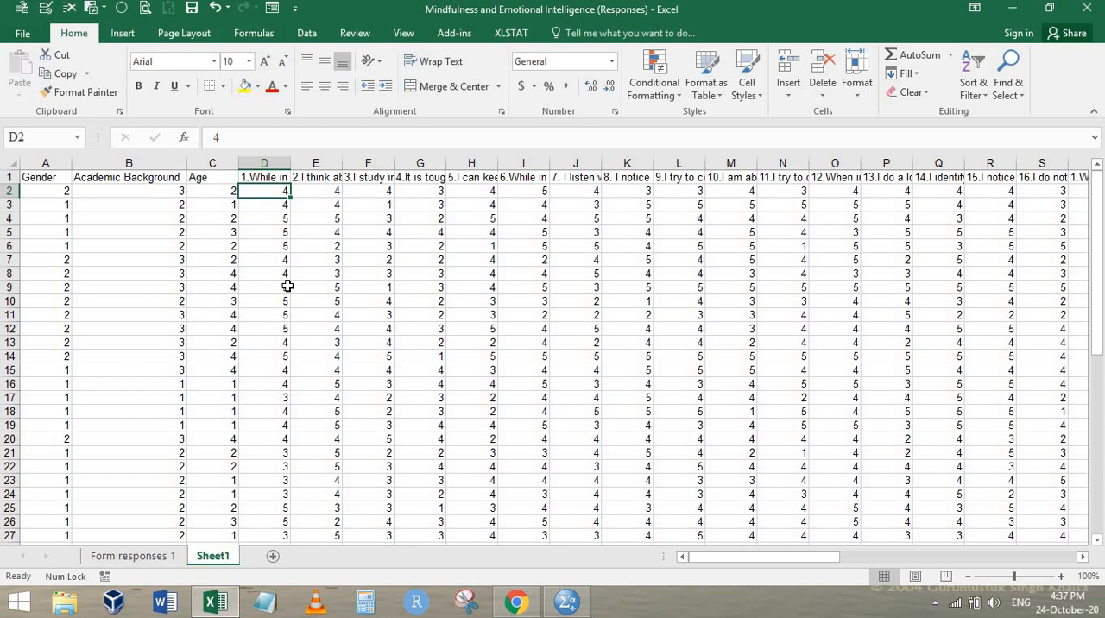
pyautogui.hotkey('alt', 'Tab')
pyautogui.scroll(-12, 387, 330)
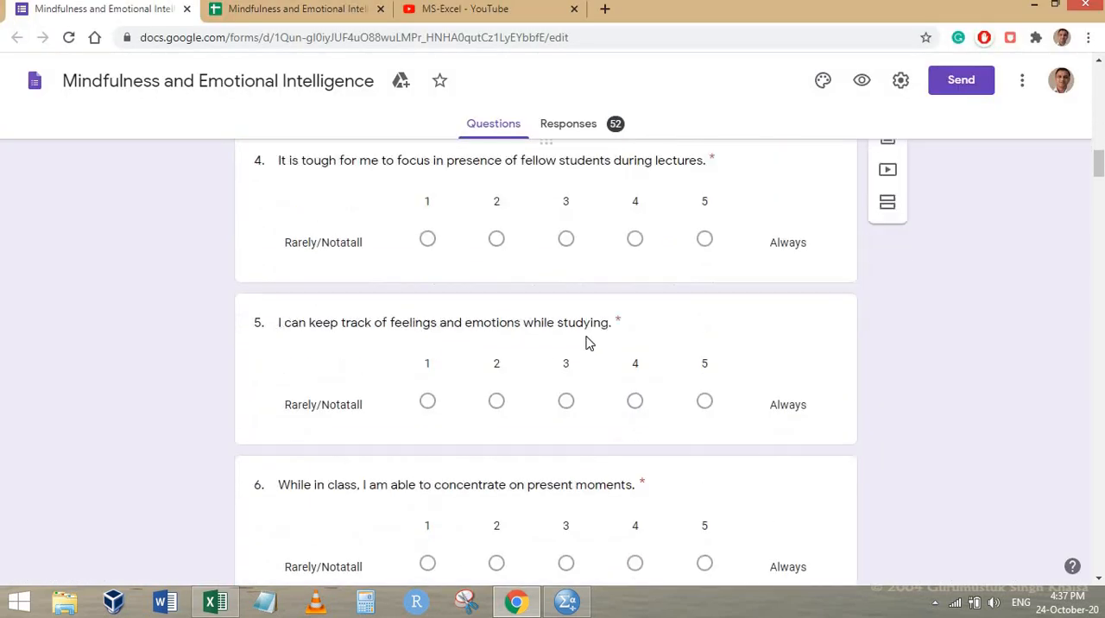
pyautogui.scroll(-2, 586, 343)
pyautogui.hotkey('alt', 'Tab')
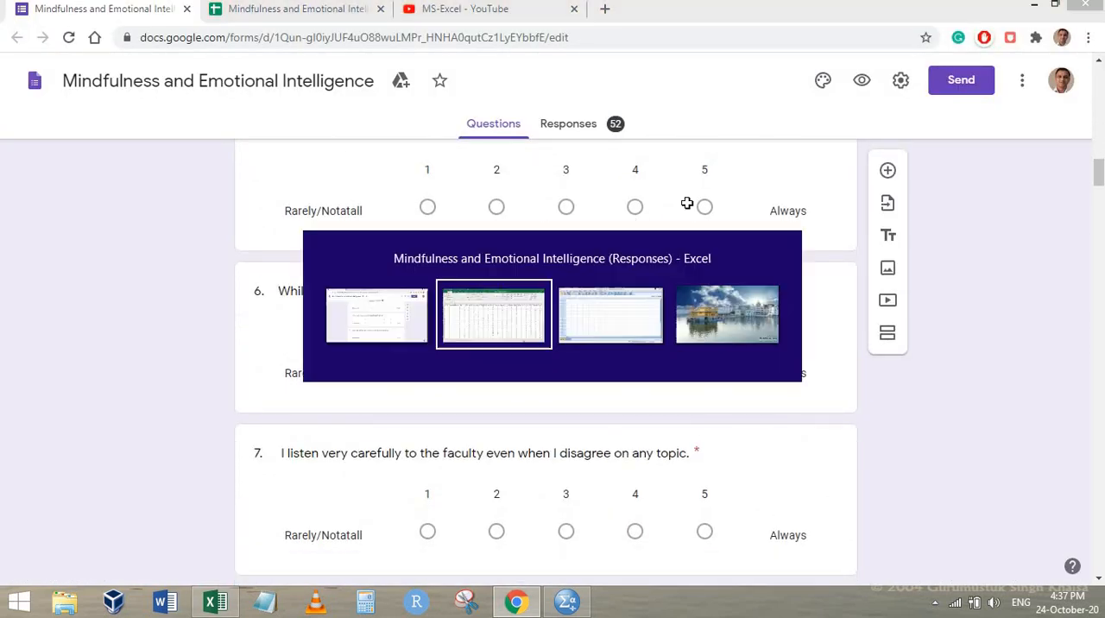
# Select all item responses from D2 to the last row and column to review the numeric ratings
pyautogui.hotkey('ctrl', 'shift', 'Down')
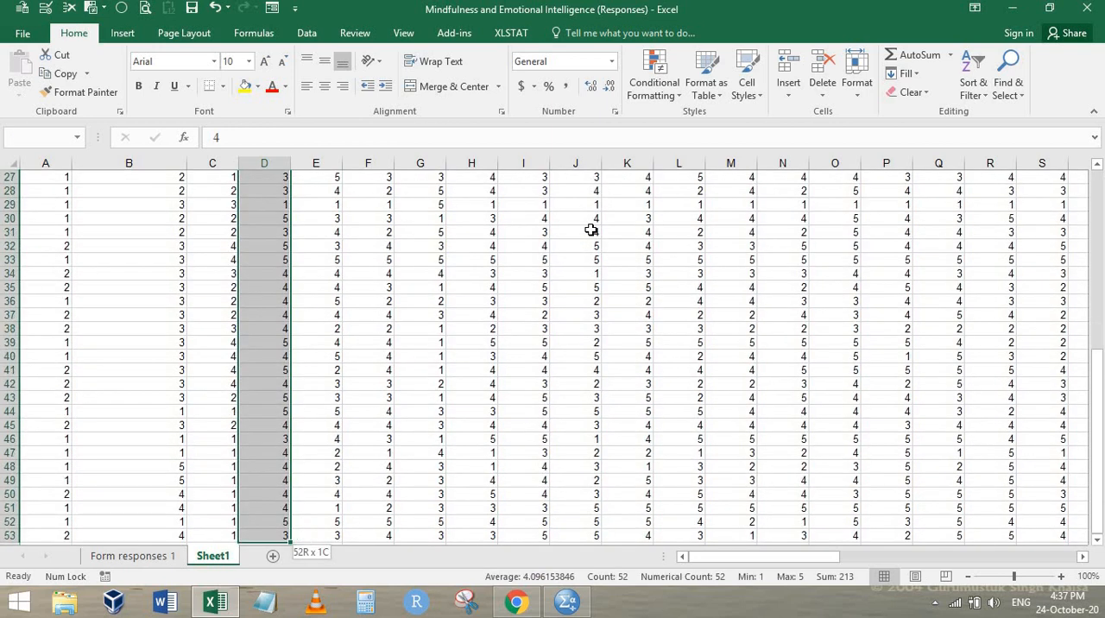
pyautogui.hotkey('ctrl', 'shift', 'Right')
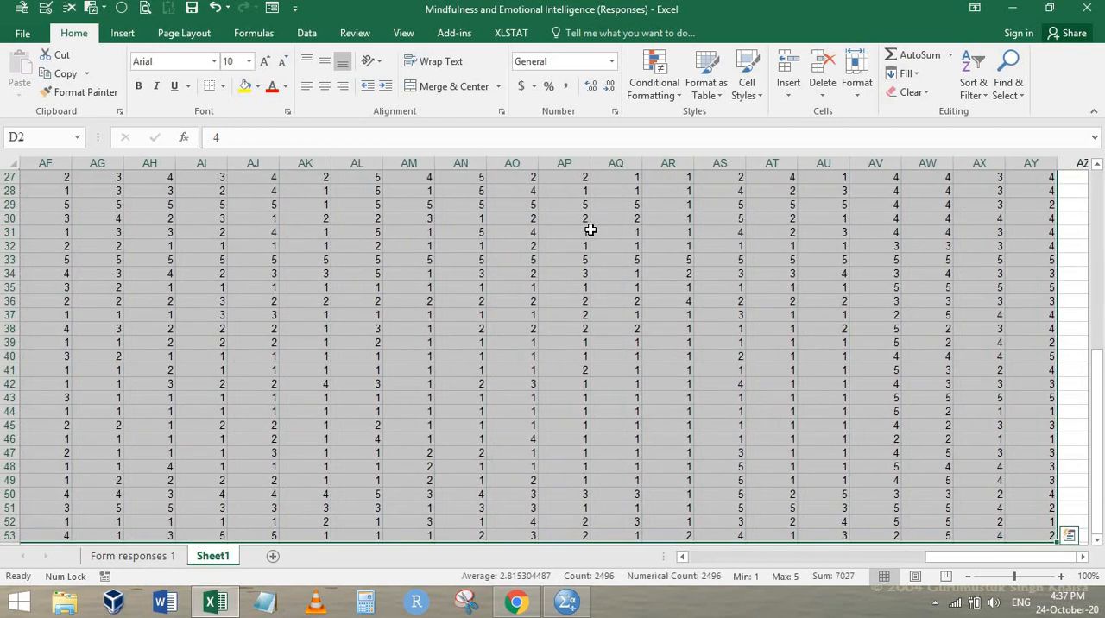
pyautogui.hotkey('alt', 'Tab')
pyautogui.hotkey('alt', 'Tab')
# Return to cell A1 and rename the Sheet1 worksheet as data
pyautogui.hotkey('ctrl', 'Home')
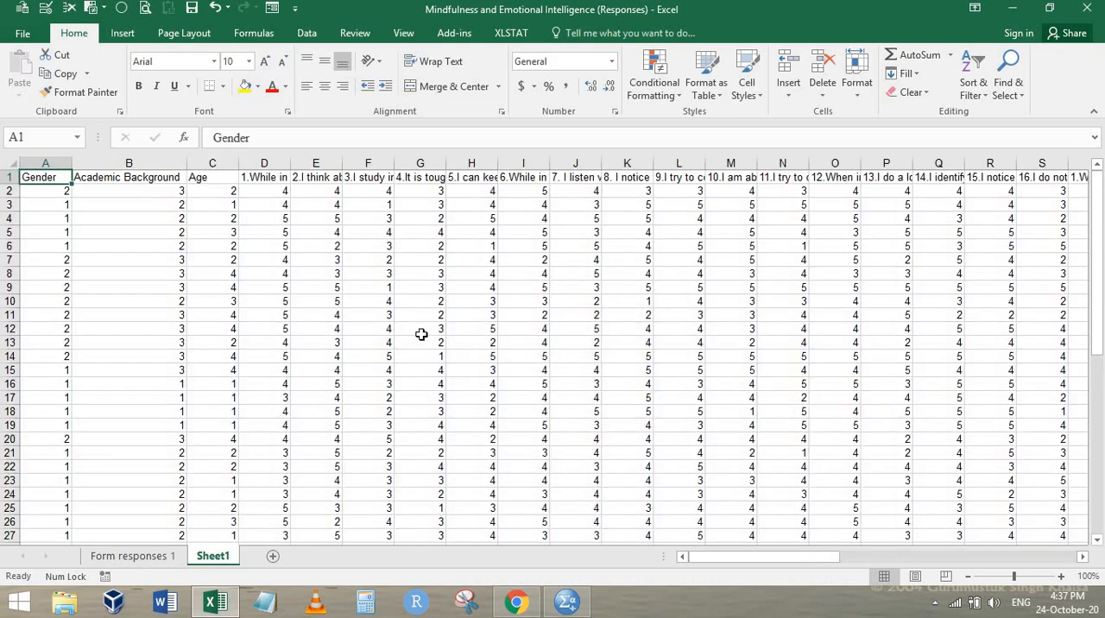
pyautogui.doubleClick(213, 556)
pyautogui.write('data')
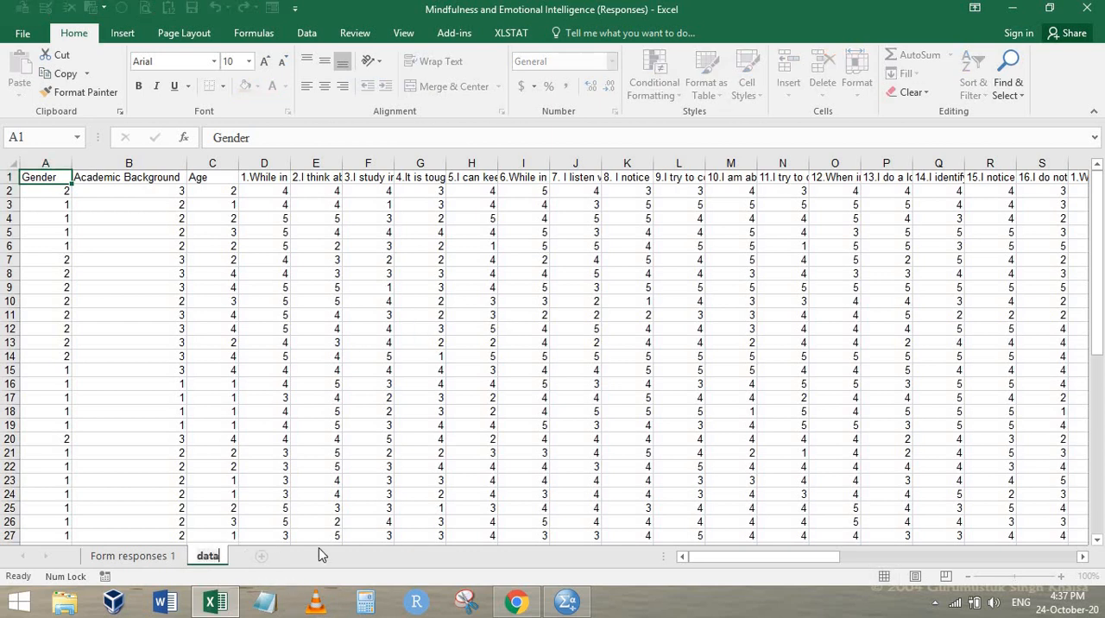
pyautogui.press('Return')
# Review the questionnaire item headings along row 1, from the first item to past the last data column
pyautogui.hotkey('ctrl', 'Right')
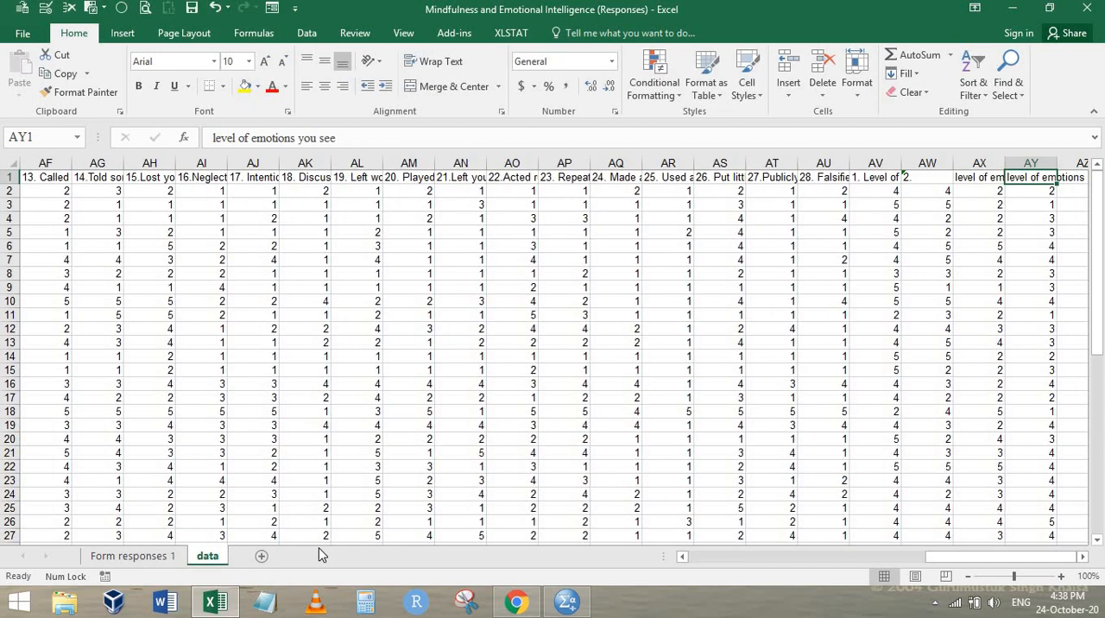
pyautogui.hotkey('ctrl', 'Left')
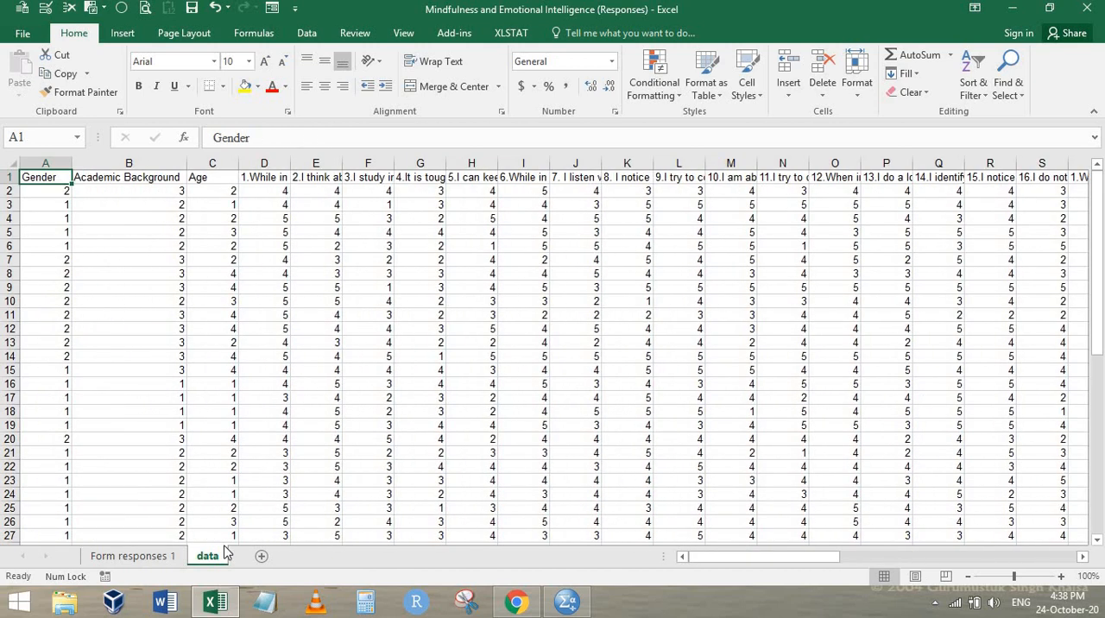
pyautogui.click(249, 177)
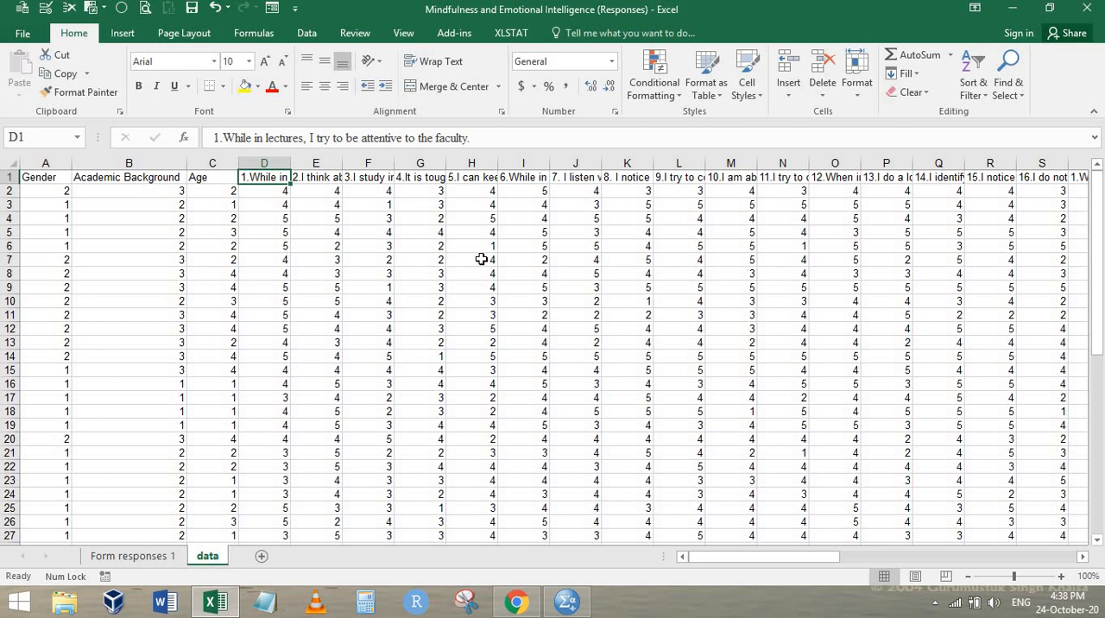
pyautogui.press('Right')
pyautogui.press('Right')
pyautogui.press('Right')
pyautogui.press('Right')
pyautogui.press('Right')
pyautogui.press('Right')
pyautogui.press('Right')
pyautogui.press('Right')
pyautogui.press('Right')
pyautogui.press('Right')
pyautogui.press('Right')
pyautogui.press('Right')
pyautogui.press('Right')
pyautogui.press('Right')
pyautogui.press('Right')
pyautogui.press('Right')
pyautogui.press('Right')
pyautogui.press('Right')
pyautogui.press('Right')
pyautogui.press('Right')
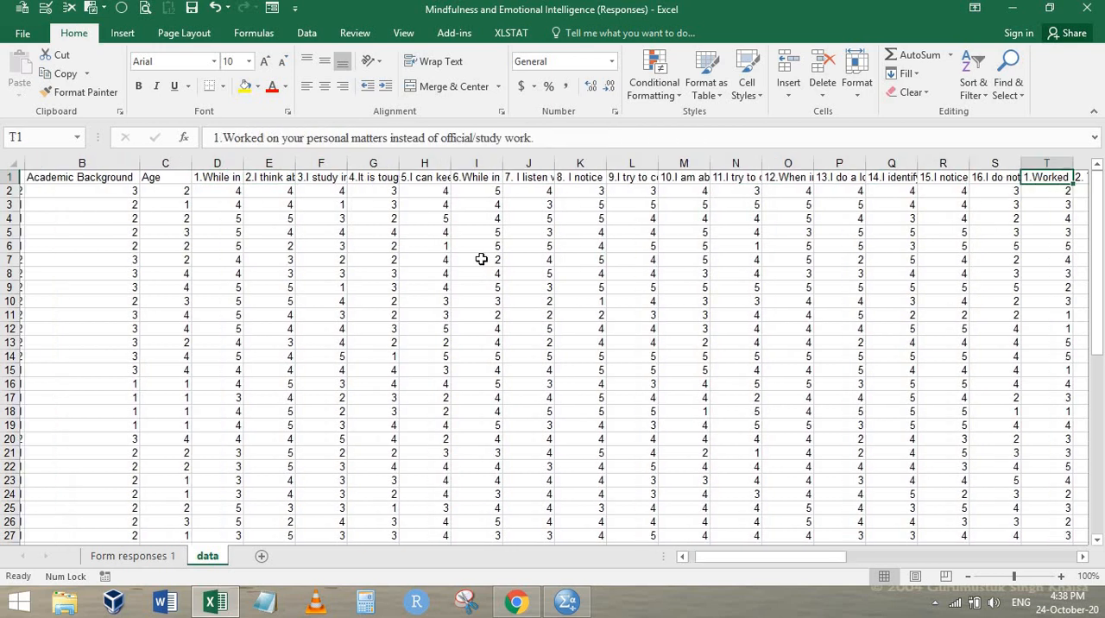
pyautogui.press('Right')
pyautogui.press('Right')
pyautogui.press('Right')
pyautogui.press('Right')
pyautogui.press('Right')
pyautogui.press('Right')
pyautogui.press('Right')
pyautogui.press('Right')
pyautogui.press('Right')
pyautogui.press('Right')
pyautogui.press('Right')
pyautogui.press('Right')
pyautogui.press('Right')
pyautogui.press('Right')
pyautogui.press('Right')
pyautogui.press('Right')
pyautogui.press('Right')
pyautogui.press('Right')
pyautogui.press('Right')
pyautogui.press('Right')
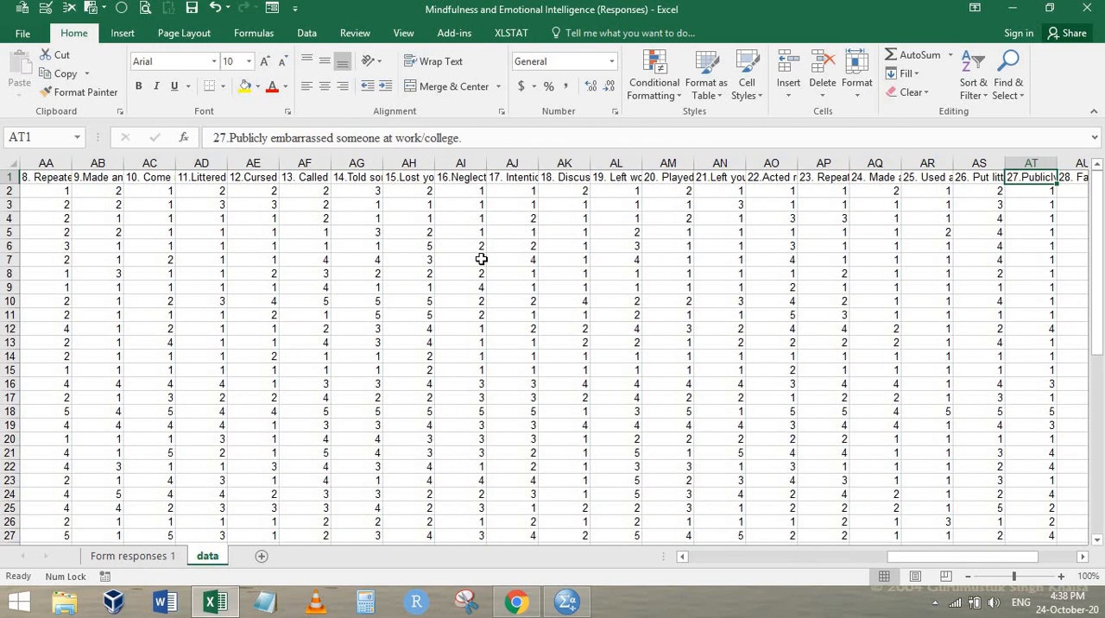
pyautogui.press('Right')
pyautogui.press('Right')
pyautogui.press('Right')
pyautogui.press('Right')
pyautogui.press('Right')
pyautogui.press('Right')
pyautogui.press('Right')
pyautogui.press('Right')
pyautogui.press('Right')
pyautogui.press('Right')
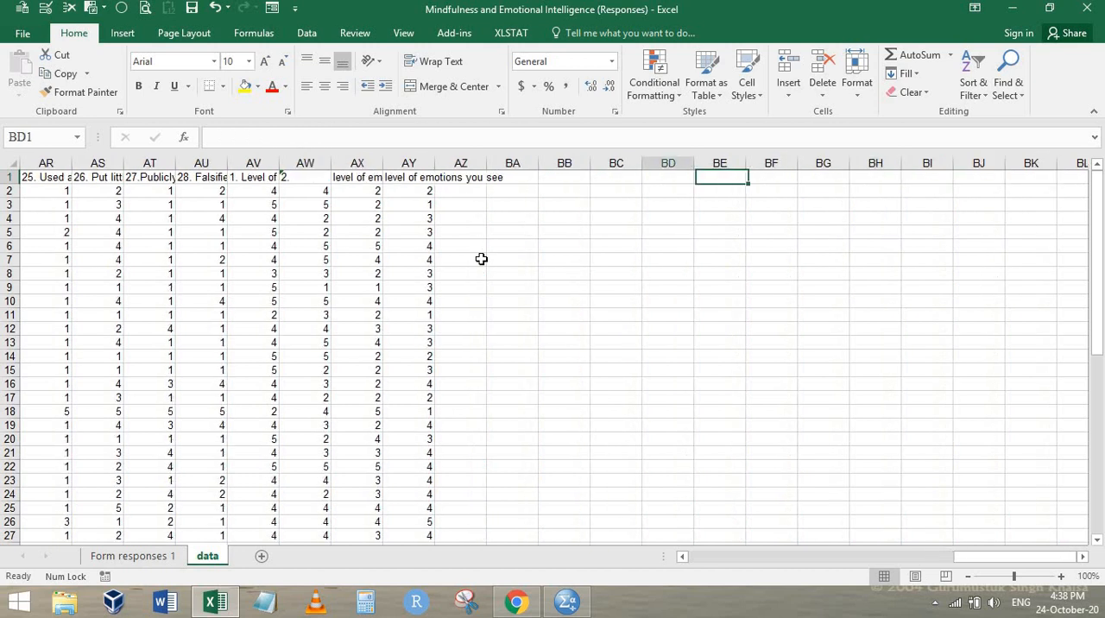
# Go to heading AV1 and check in the Chrome form which emotion picture belongs to each level-of-emotions item
pyautogui.press('Left')
pyautogui.press('Left')
pyautogui.press('Left')
pyautogui.press('Left')
pyautogui.press('Left')
pyautogui.press('Left')
pyautogui.press('Left')
pyautogui.press('Left')
pyautogui.press('Right')
pyautogui.press('Left')
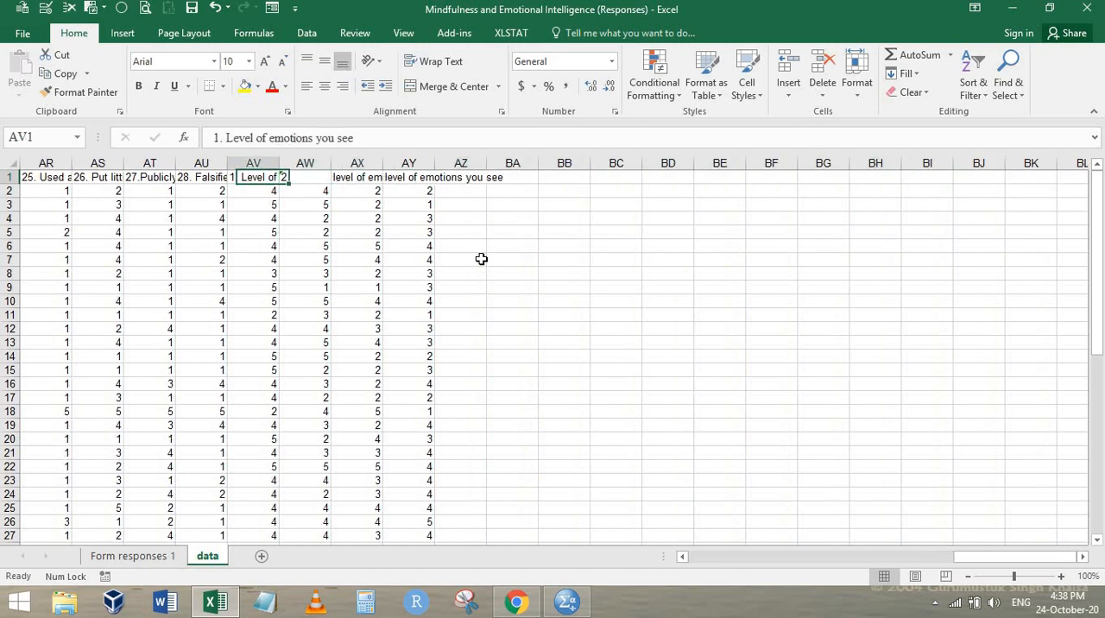
pyautogui.hotkey('alt', 'Tab')
pyautogui.scroll(-20, 407, 259)
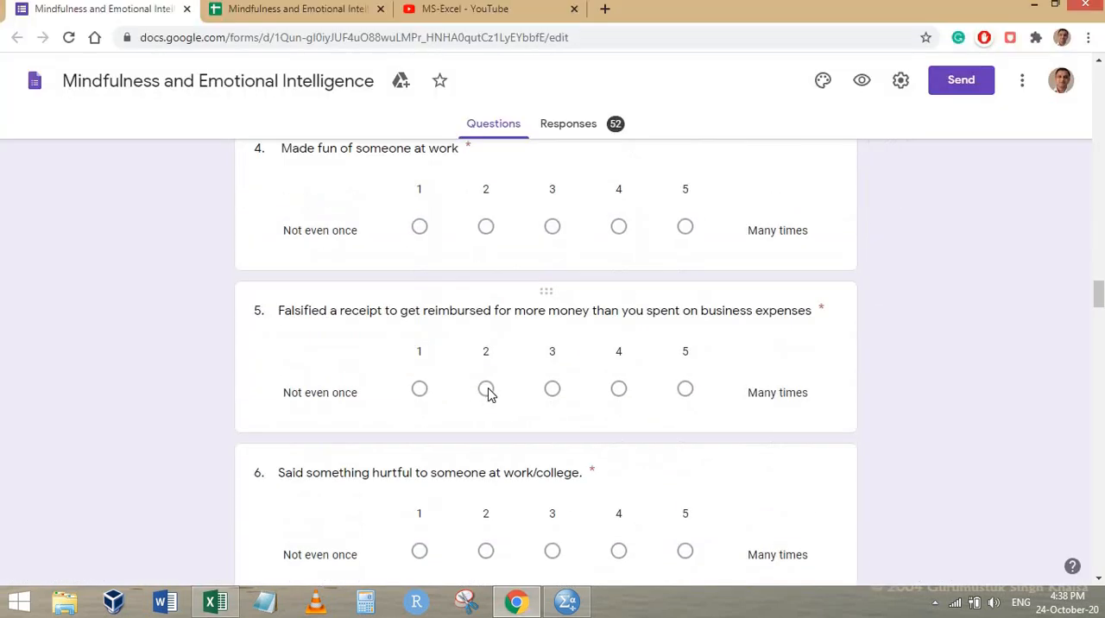
pyautogui.scroll(-20, 624, 400)
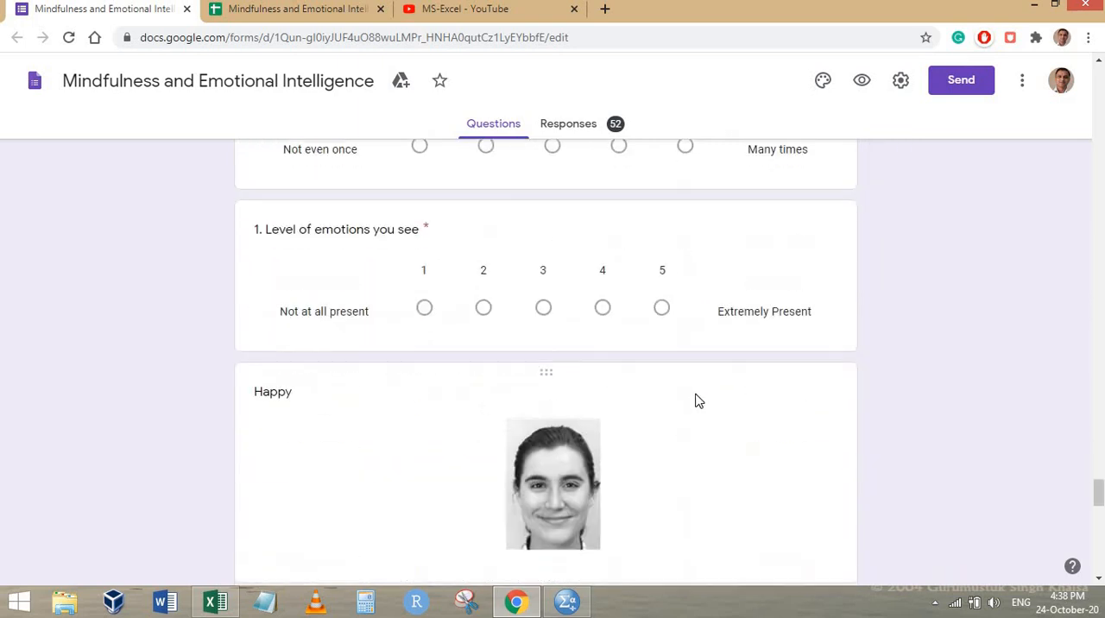
pyautogui.scroll(-10, 698, 399)
pyautogui.scroll(12, 545, 345)
pyautogui.scroll(-2, 562, 360)
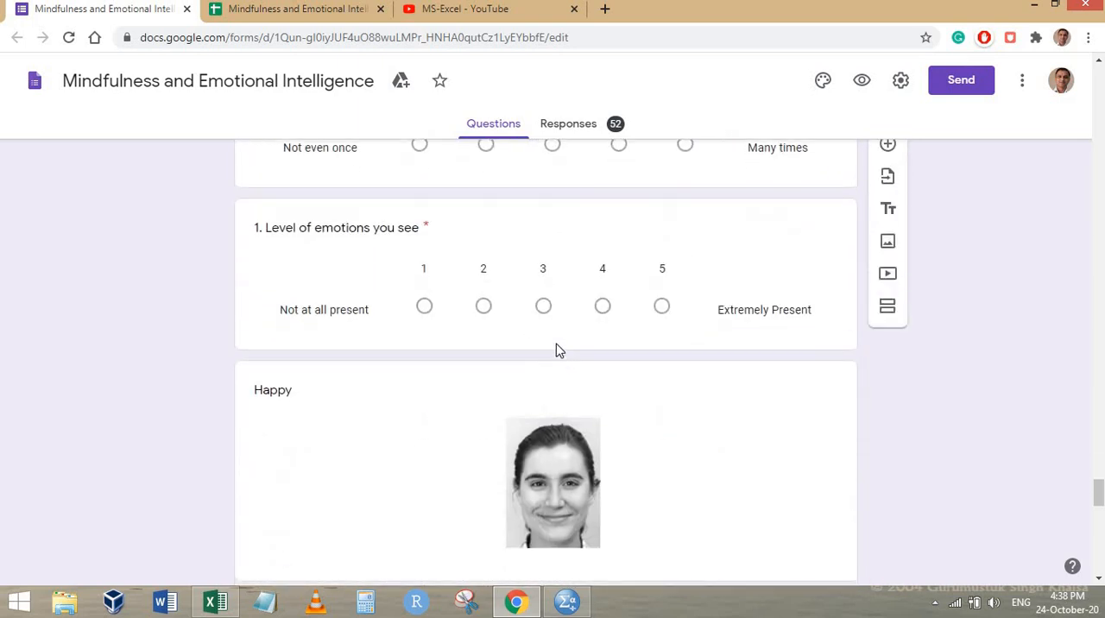
pyautogui.scroll(-3, 557, 350)
pyautogui.scroll(3, 325, 234)
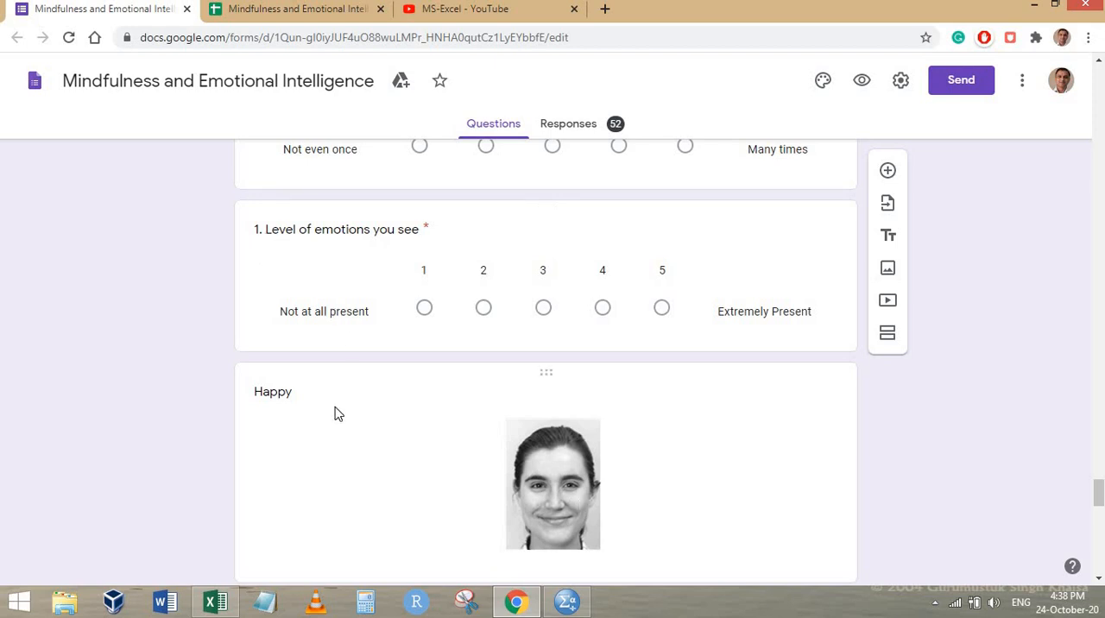
pyautogui.scroll(-4, 363, 325)
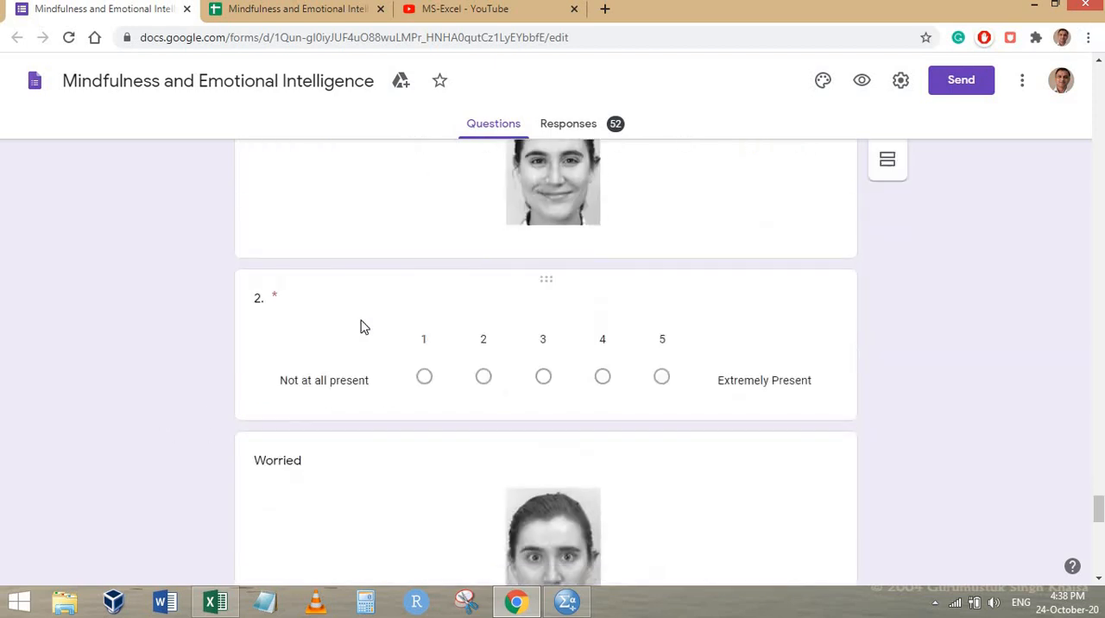
pyautogui.scroll(-3, 285, 345)
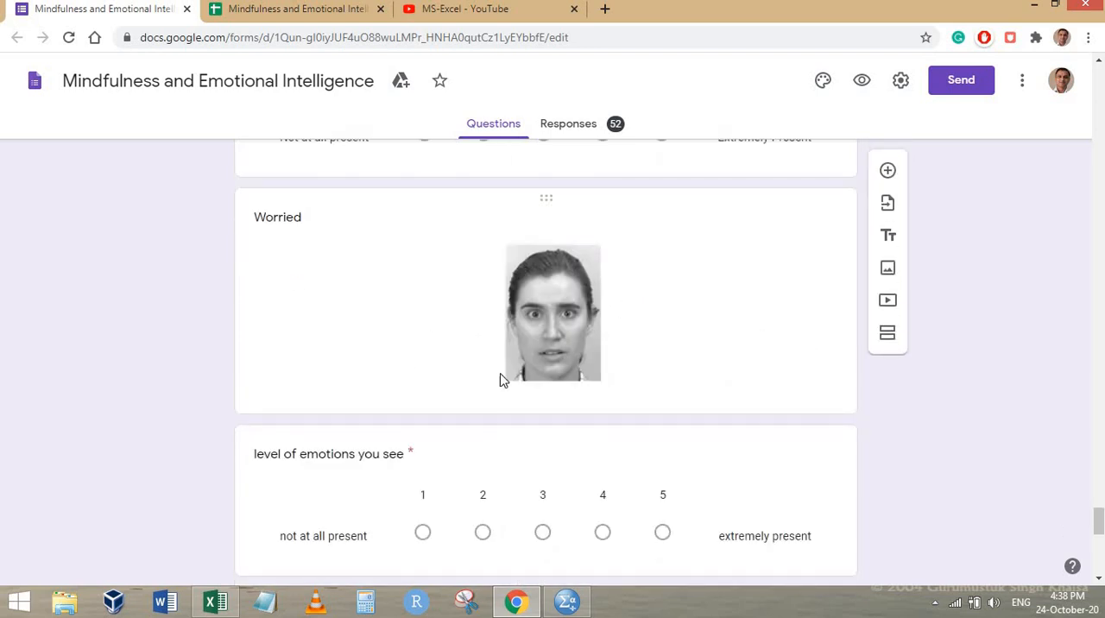
pyautogui.scroll(-5, 504, 379)
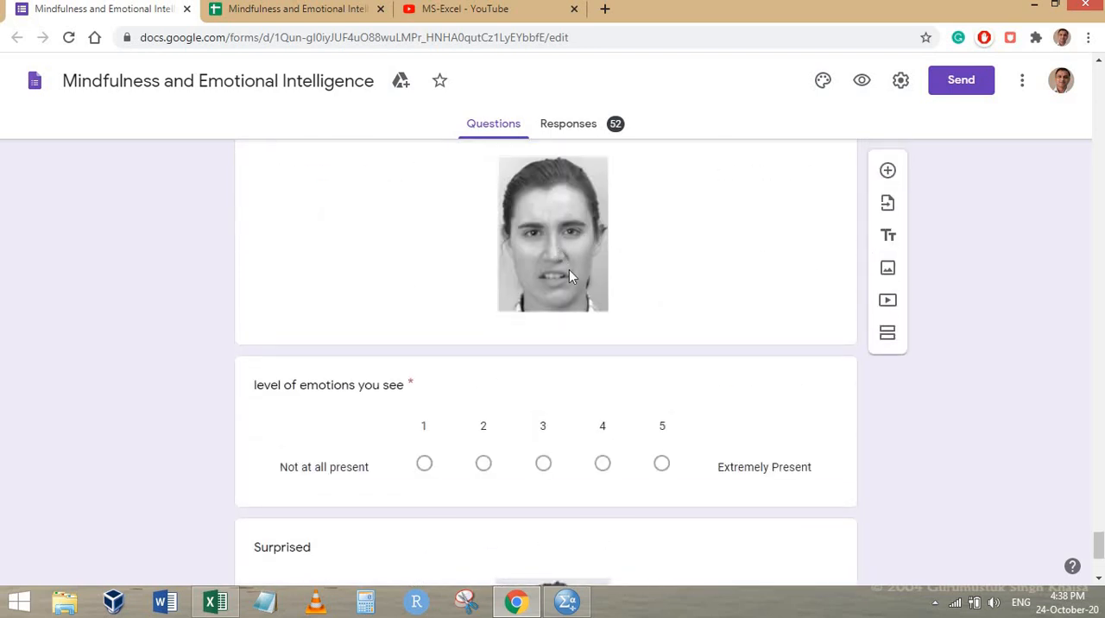
# Back in Excel, append the emotion to the AV1 heading so it reads "1. Level of emotions you see -Happy"
pyautogui.hotkey('alt', 'Tab')
pyautogui.hotkey('alt', 'Tab')
pyautogui.hotkey('alt', 'Tab')
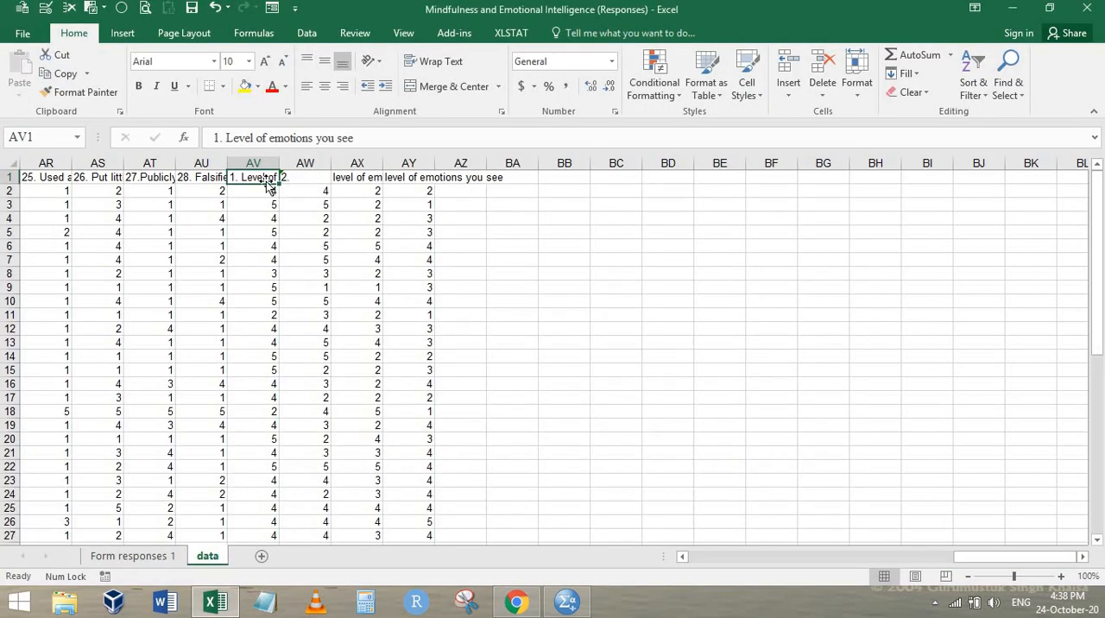
pyautogui.click(376, 138)
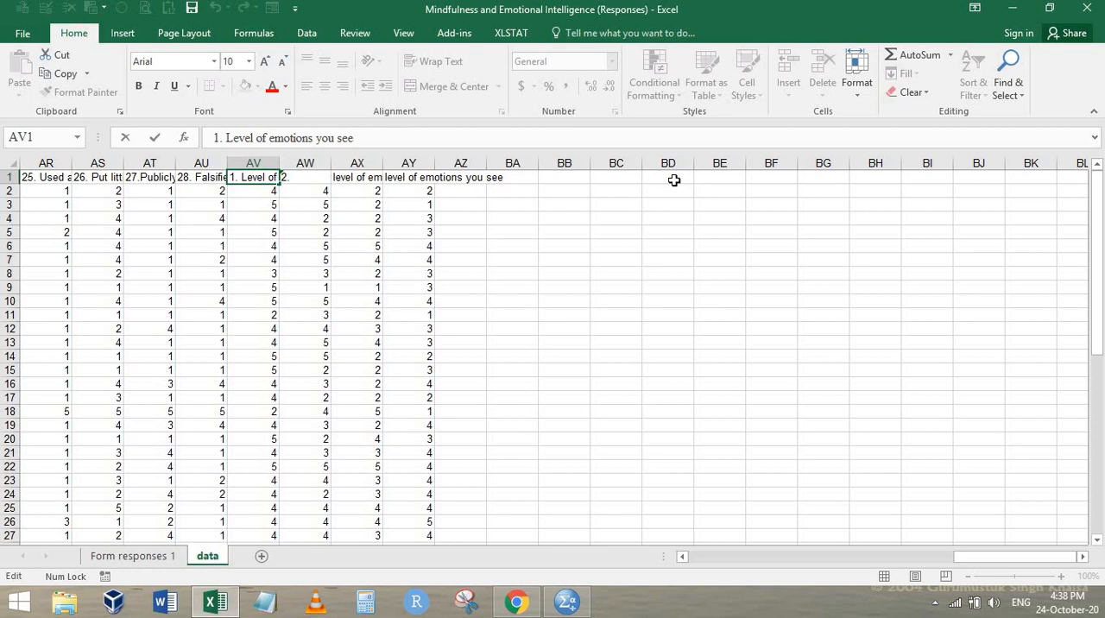
pyautogui.write('-Happy')
pyautogui.hotkey('ctrl', 'Return')
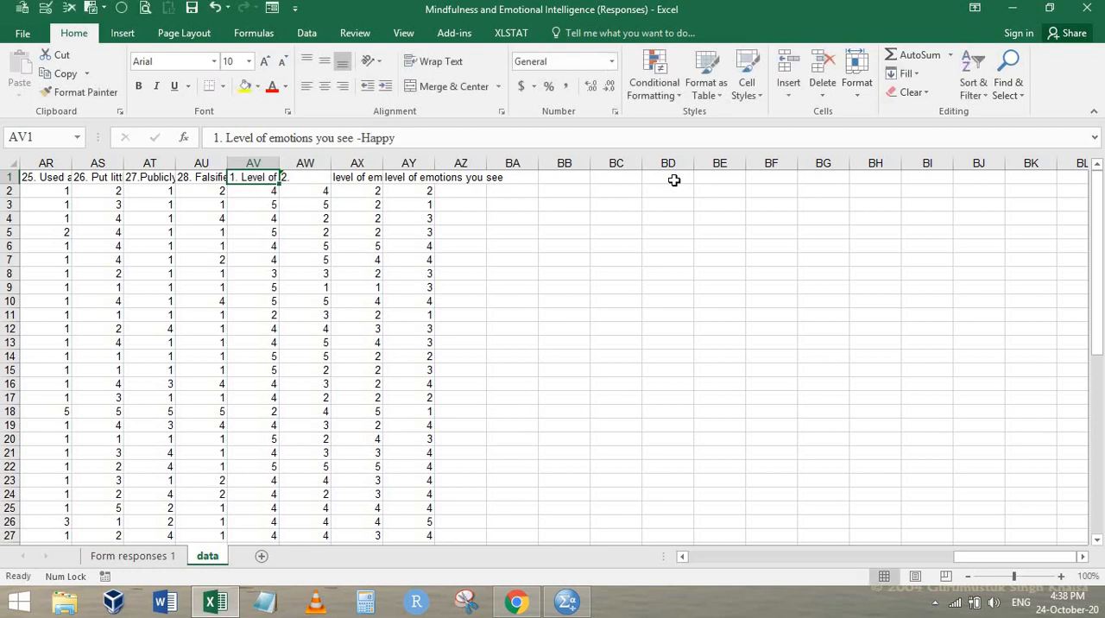
# Copy the phrase "Level of emotions you see -" from heading AV1 and enter it in AW1 after "2."
pyautogui.press('Right')
pyautogui.press('Left')
pyautogui.press('F2')
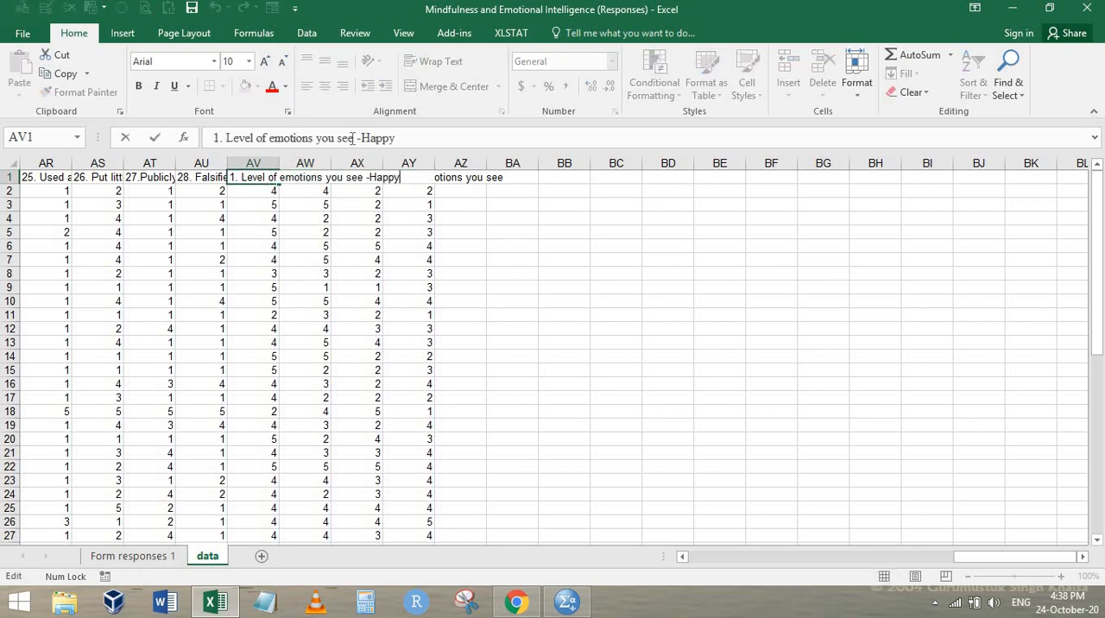
pyautogui.moveTo(352, 138); pyautogui.dragTo(226, 138)
pyautogui.hotkey('ctrl', 'c')
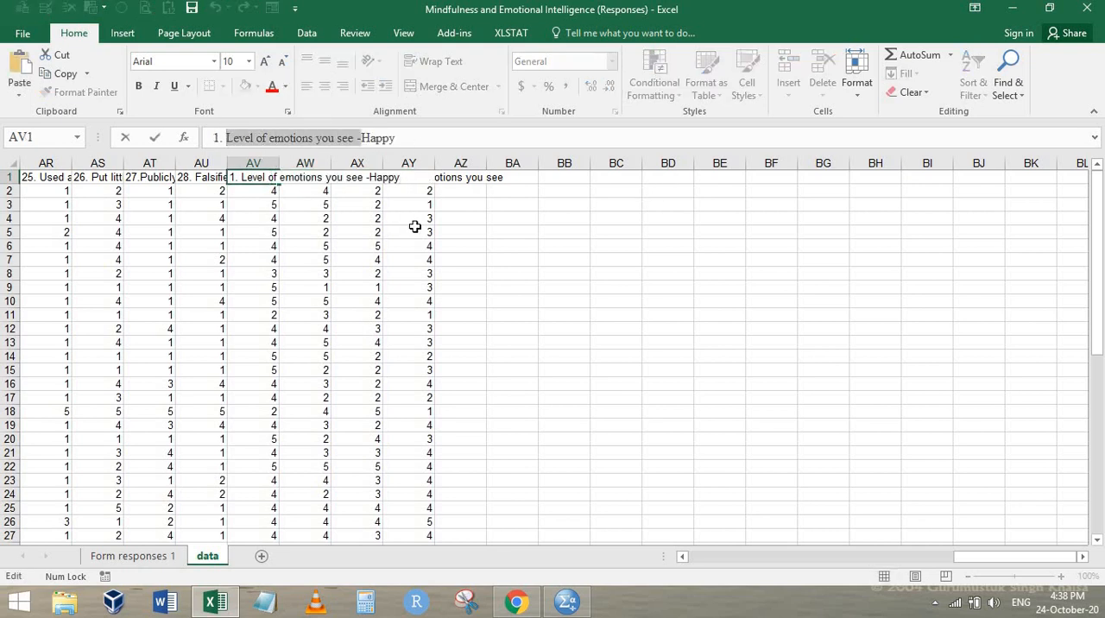
pyautogui.press('Tab')
pyautogui.write('2.')
pyautogui.hotkey('ctrl', 'v')
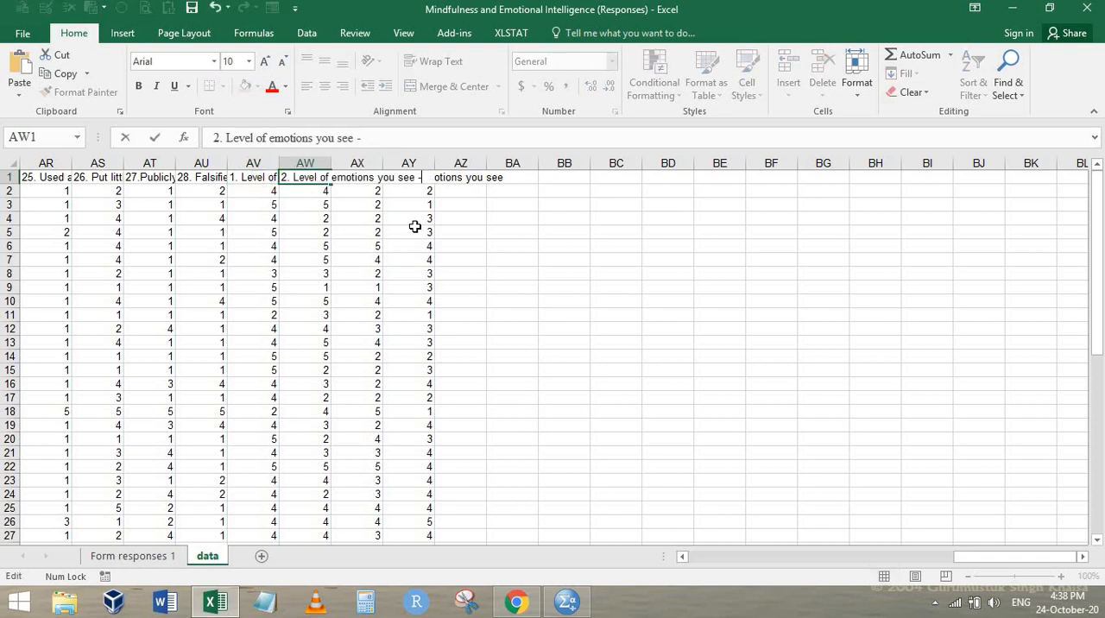
# Look up the second item's emotion in the Chrome form and complete the AW1 heading with "Worried"
pyautogui.hotkey('alt', 'Tab')
pyautogui.scroll(-8, 444, 291)
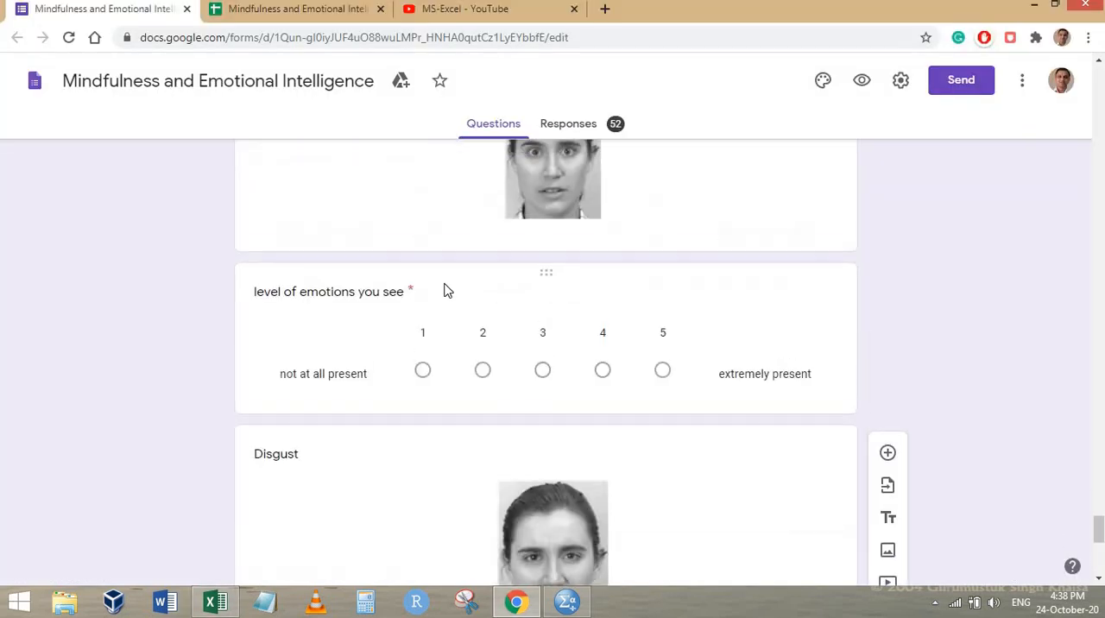
pyautogui.scroll(2, 330, 279)
pyautogui.hotkey('alt', 'Tab')
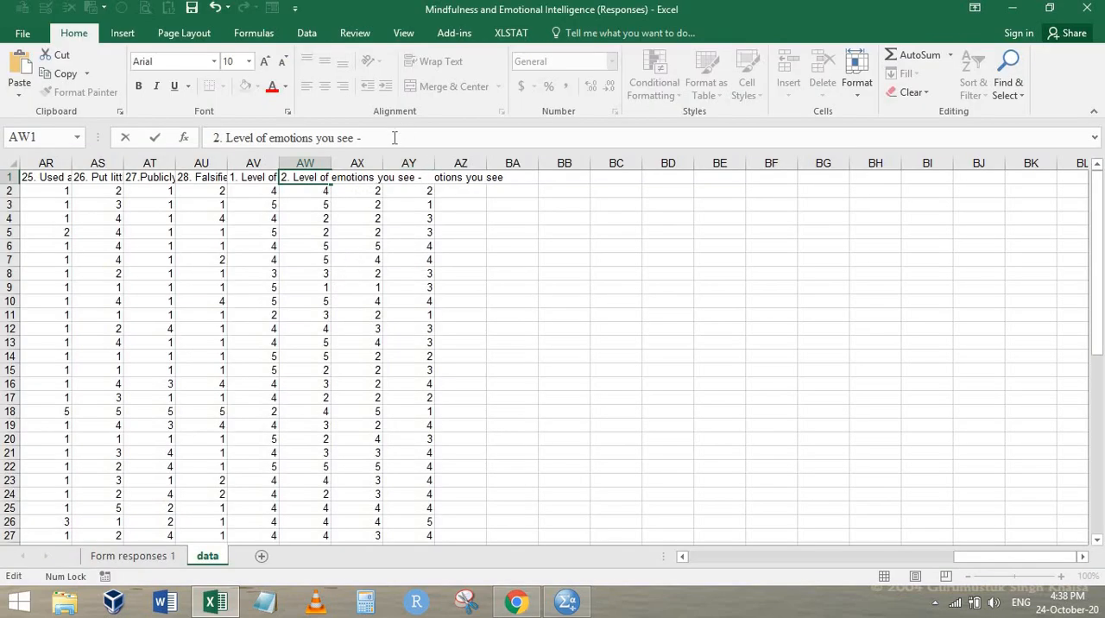
pyautogui.write('Worried')
pyautogui.press('Tab')
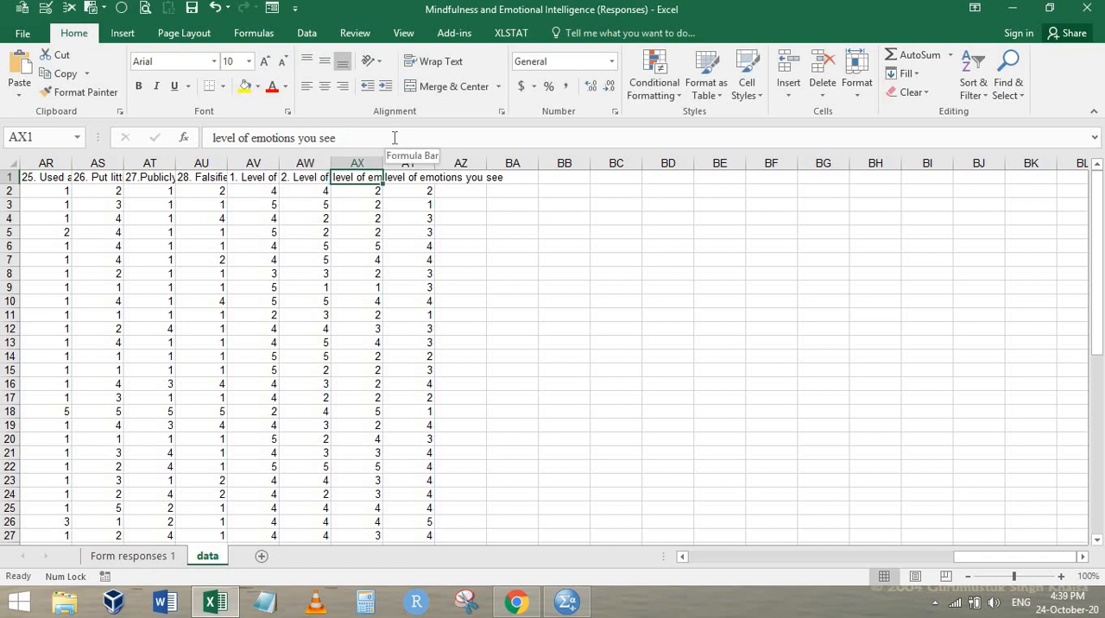
pyautogui.press('Left')
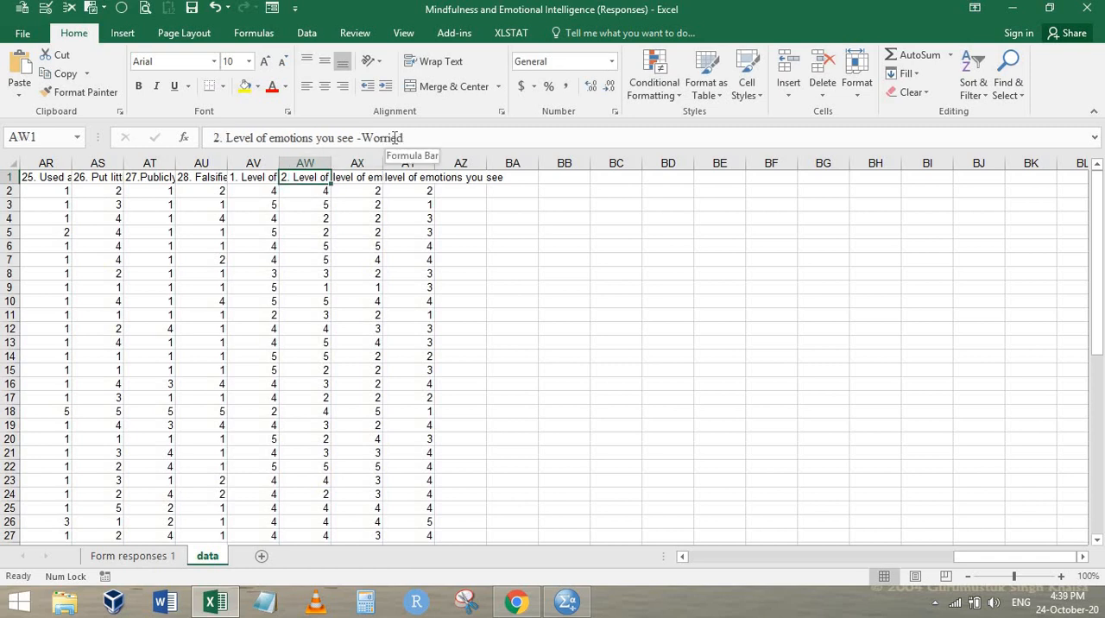
pyautogui.press('Right')
# Look up the third item's emotion in the Chrome form and change heading AX1 to "3. level of emotions you see-Disgust"
pyautogui.hotkey('alt', 'Tab')
pyautogui.scroll(-3, 464, 344)
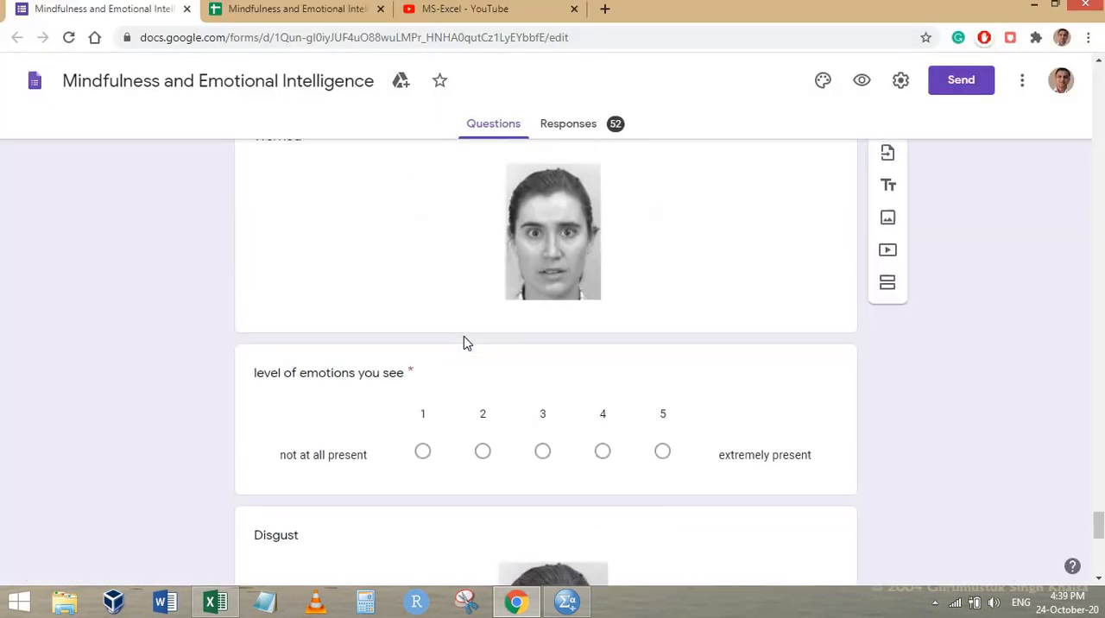
pyautogui.scroll(-7, 463, 344)
pyautogui.scroll(4, 400, 326)
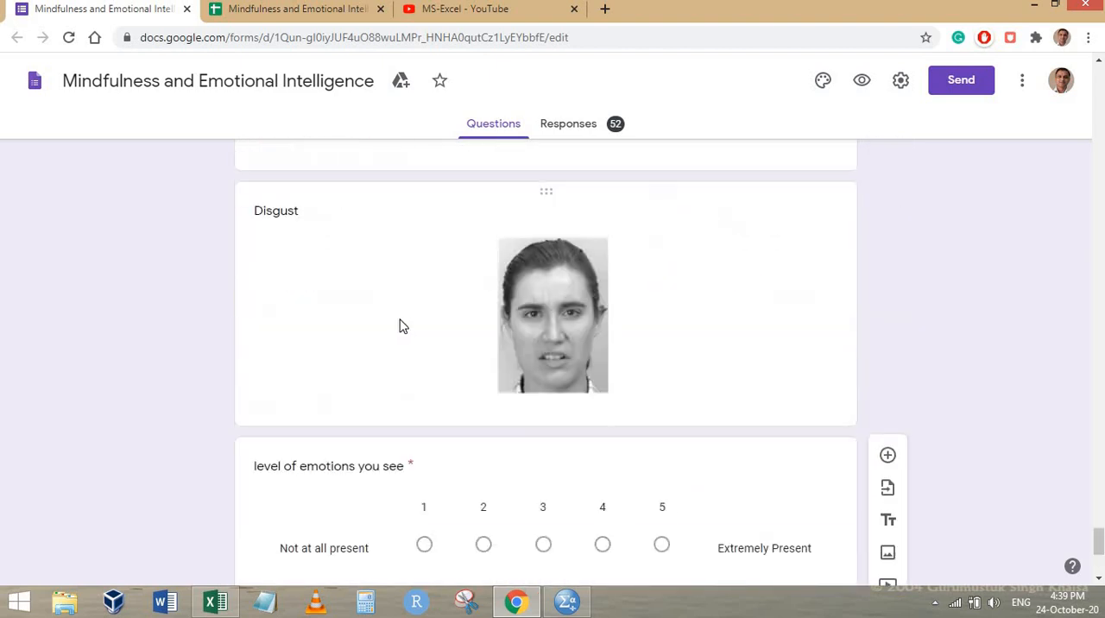
pyautogui.scroll(1, 400, 327)
pyautogui.hotkey('alt', 'Tab')
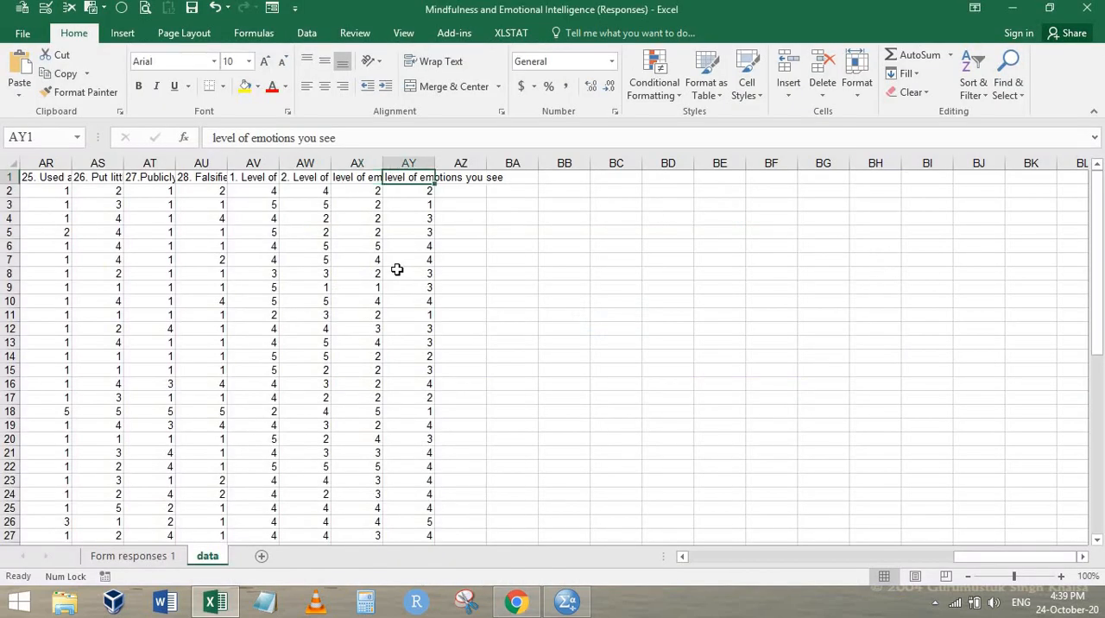
pyautogui.press('F2')
pyautogui.press('Home')
pyautogui.write('3.')
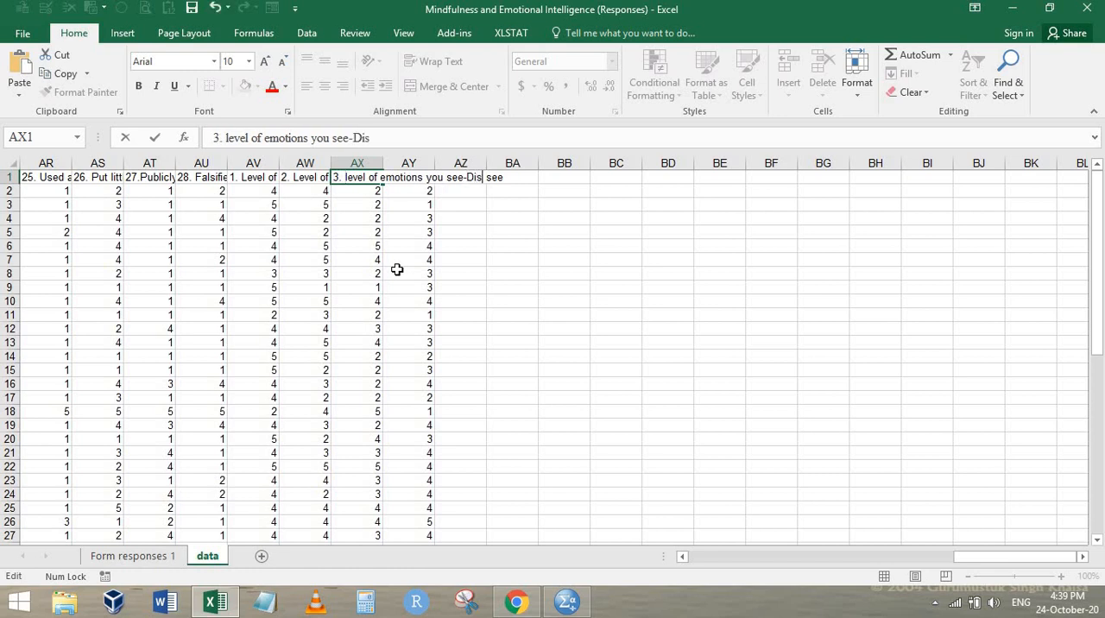
pyautogui.press('Tab')
# Change heading AY1 to "4. level of emotions you see-Surprise" and return to cell A1
pyautogui.press('F2')
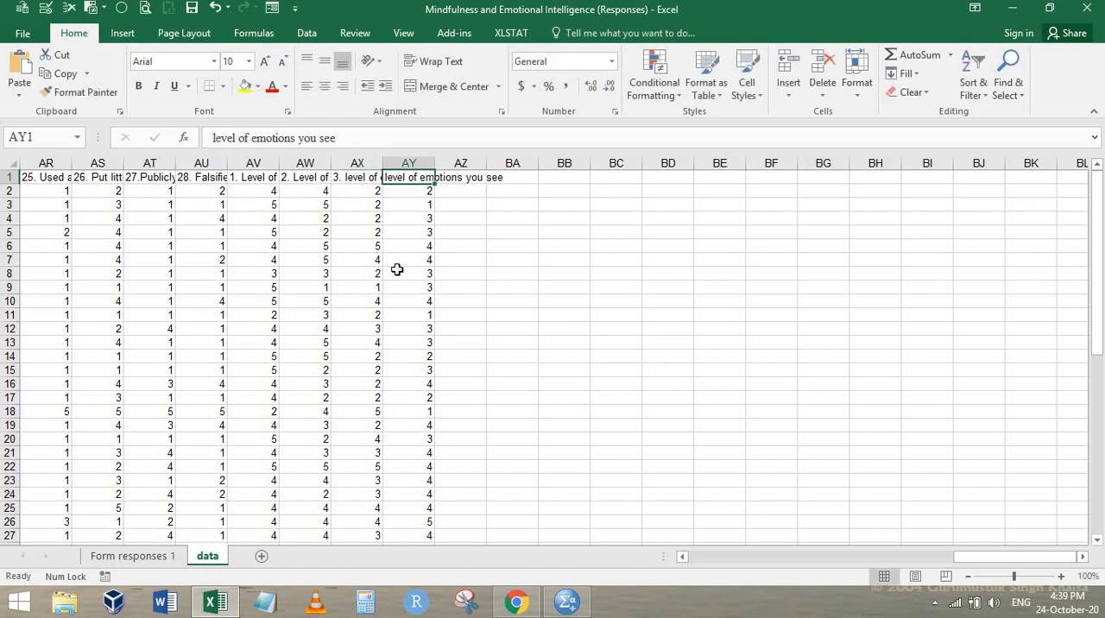
pyautogui.press('Home')
pyautogui.write('see-Su')
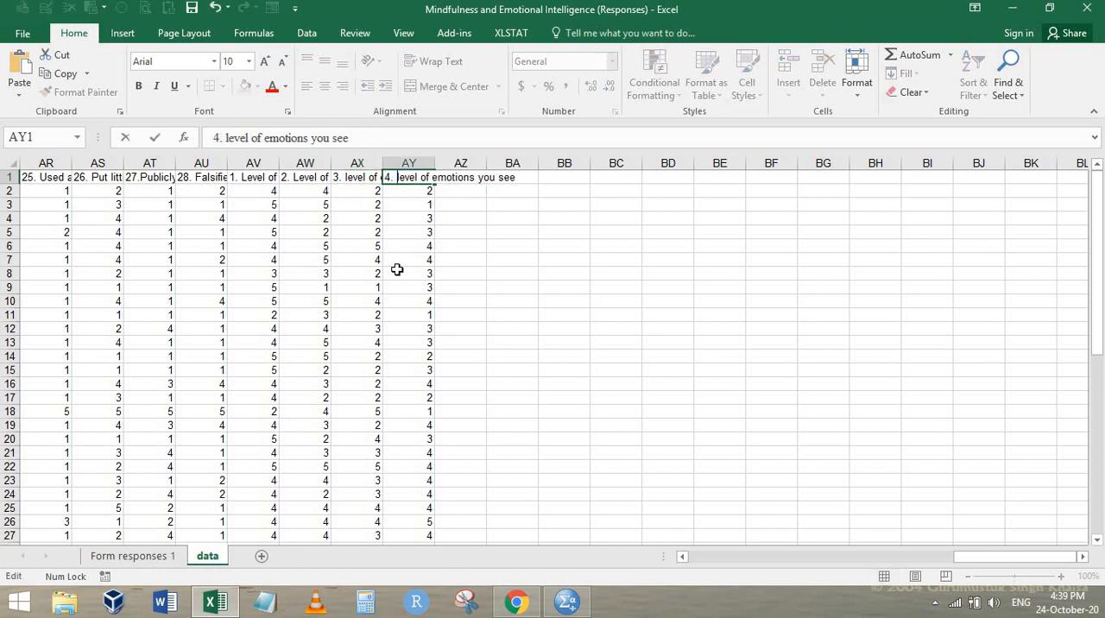
pyautogui.write('rprise')
pyautogui.press('Return')
pyautogui.press('Up')
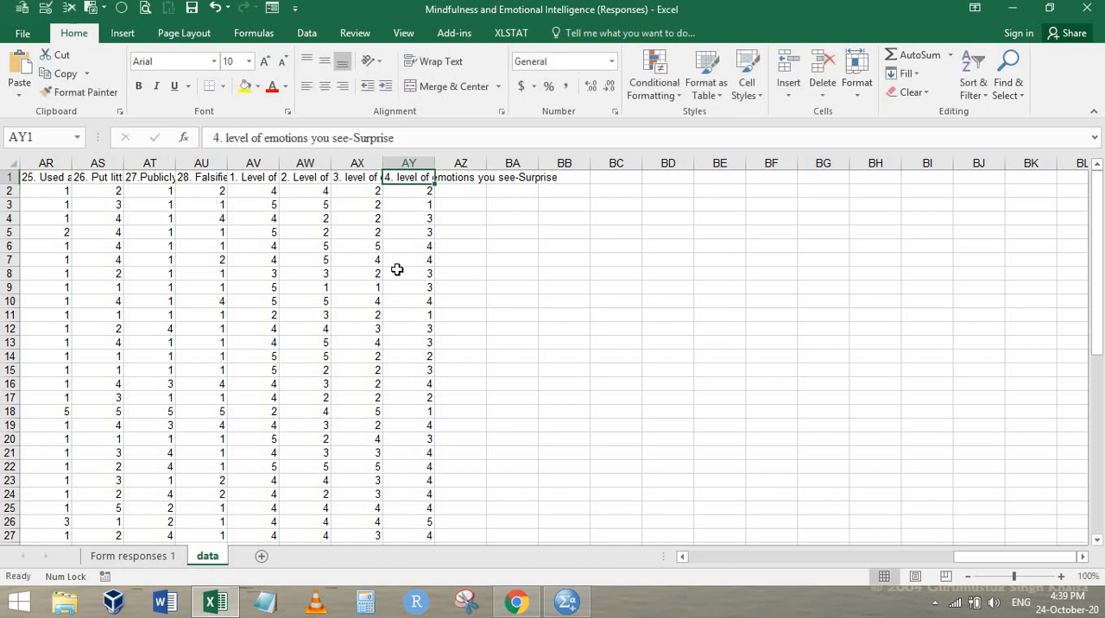
pyautogui.hotkey('ctrl', 'Home')
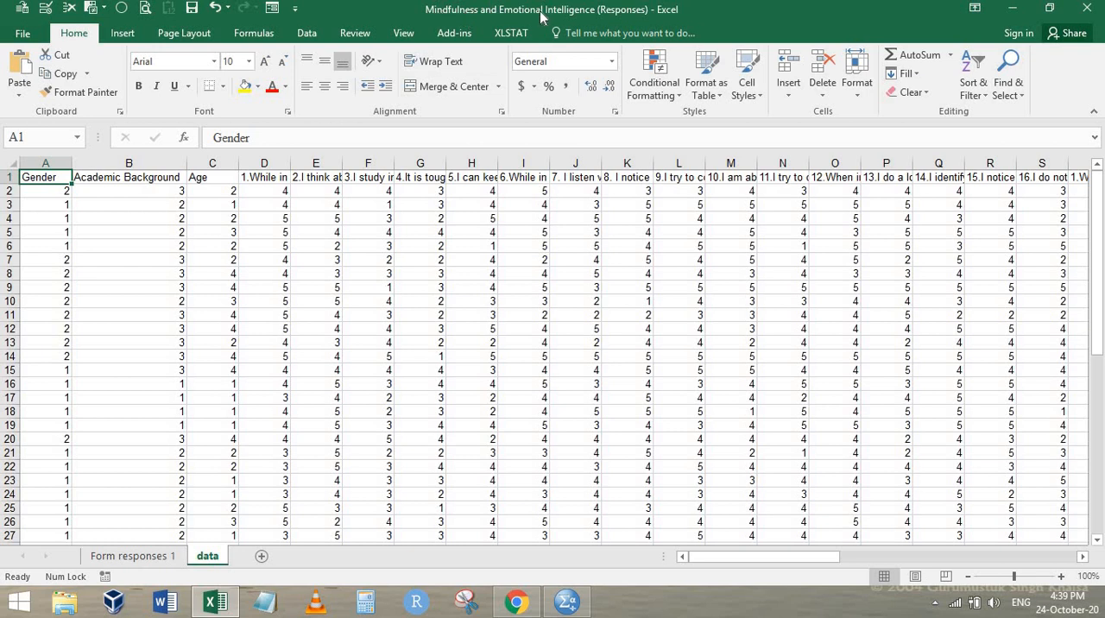
# Switch to SPSS and open the Excel workbook Mindfulness and Emotional Intelligence (Responses).xlsx from the Downloads folder
pyautogui.click(574, 612)
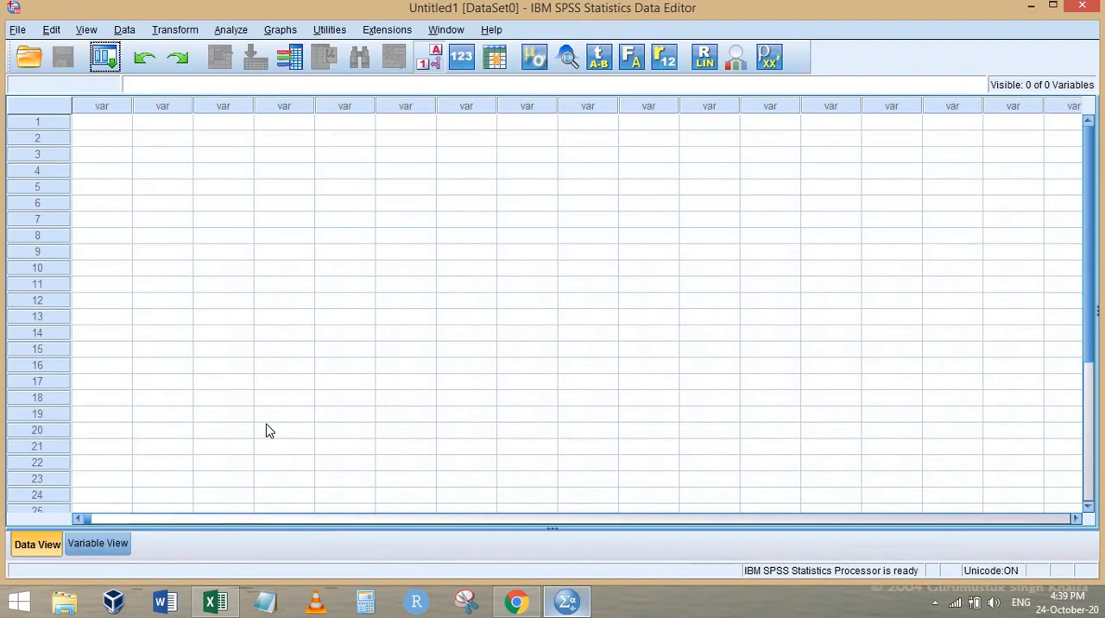
pyautogui.click(30, 57)
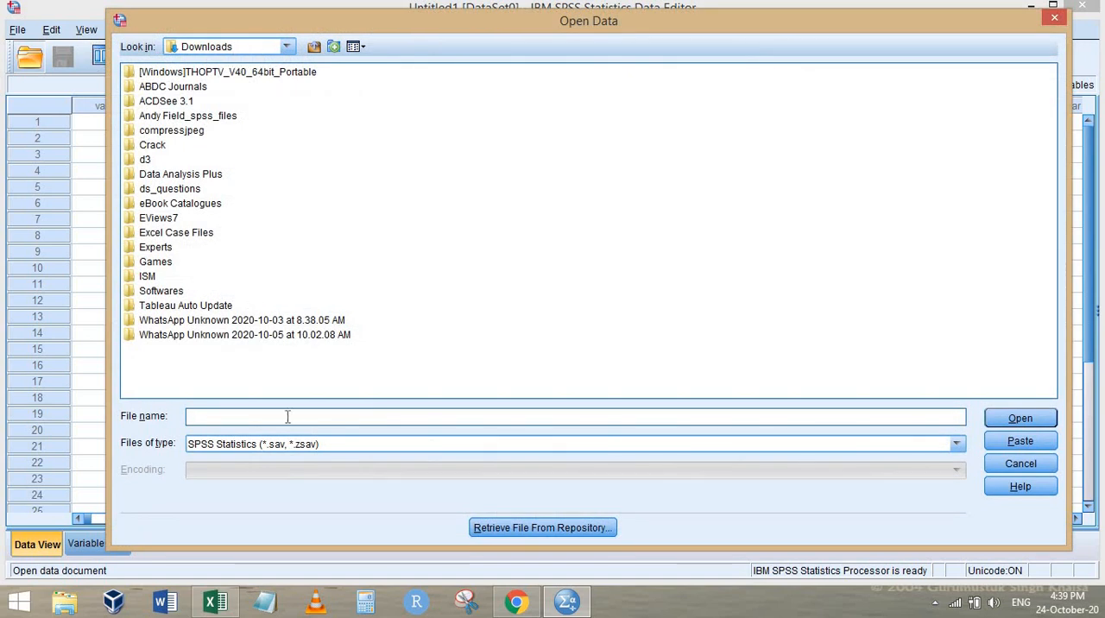
pyautogui.click(316, 450)
pyautogui.click(268, 491)
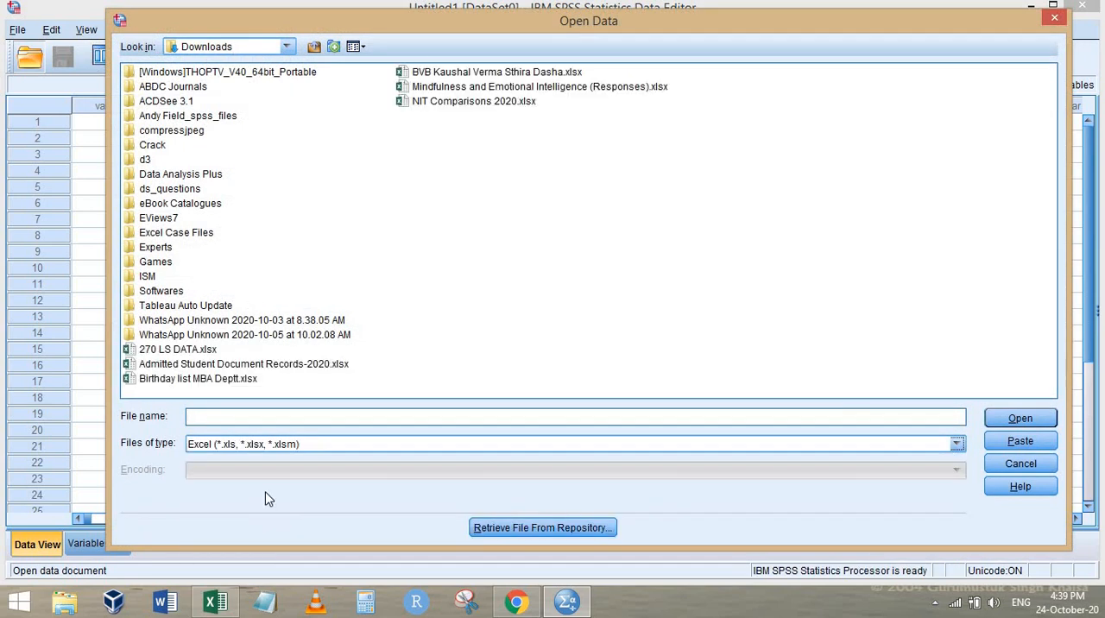
pyautogui.doubleClick(505, 86)
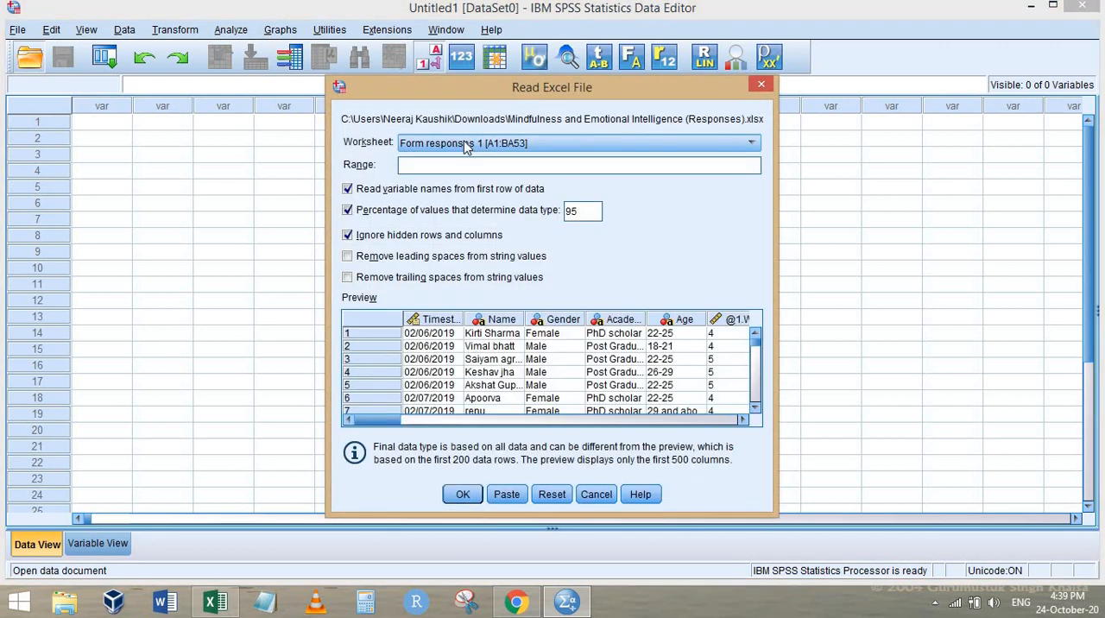
# Choose the data worksheet [A1:AY53] for the import, comparing its preview with that of Form responses 1
pyautogui.click(470, 146)
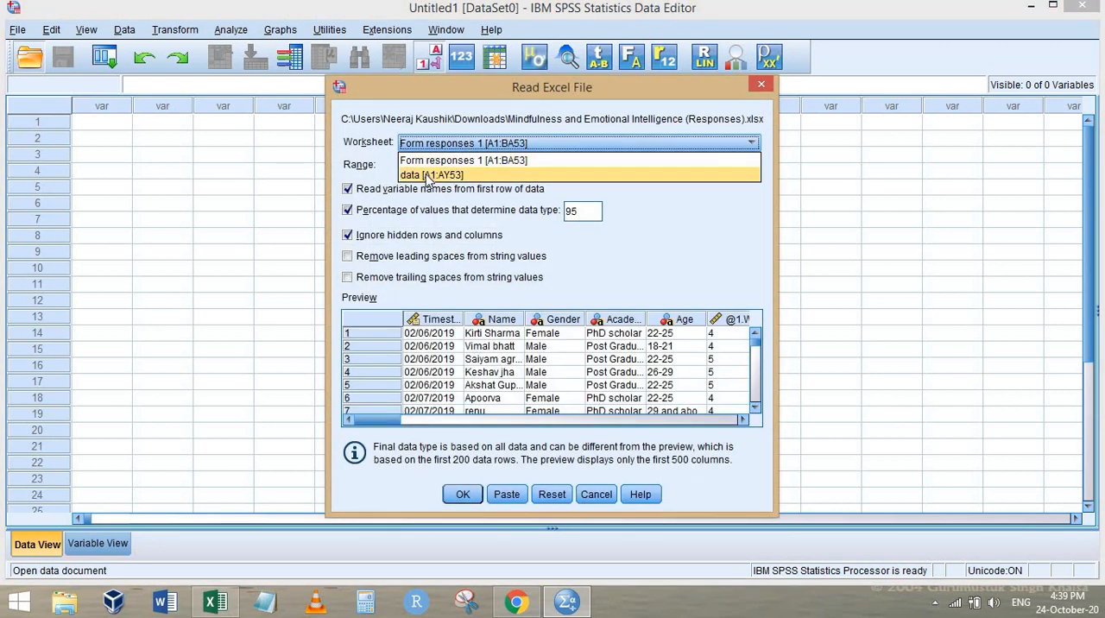
pyautogui.click(429, 175)
pyautogui.click(445, 147)
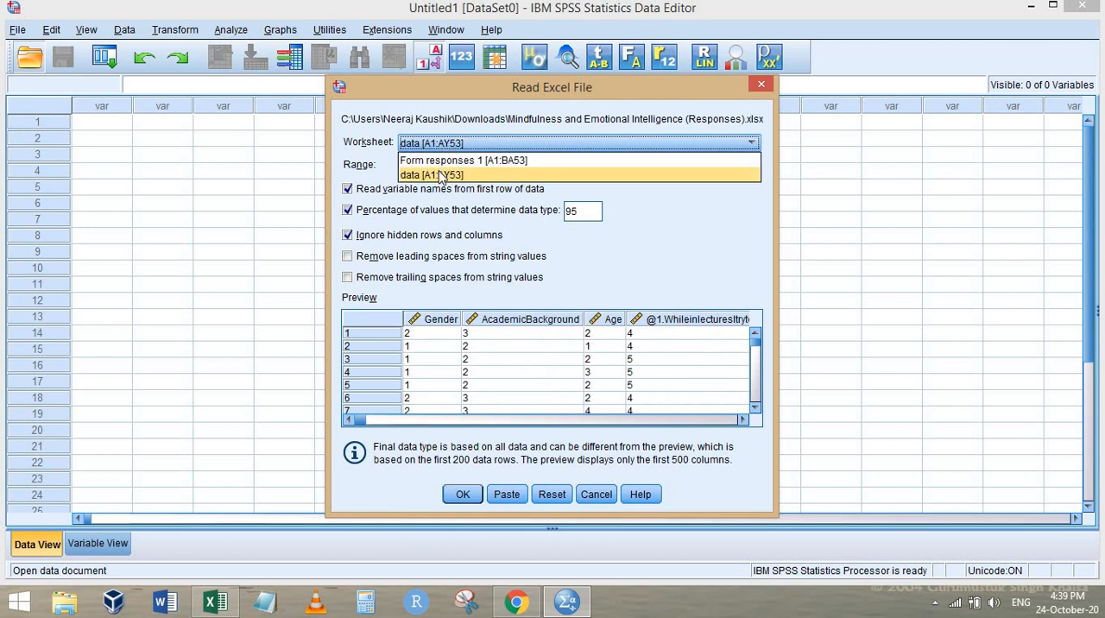
pyautogui.click(446, 166)
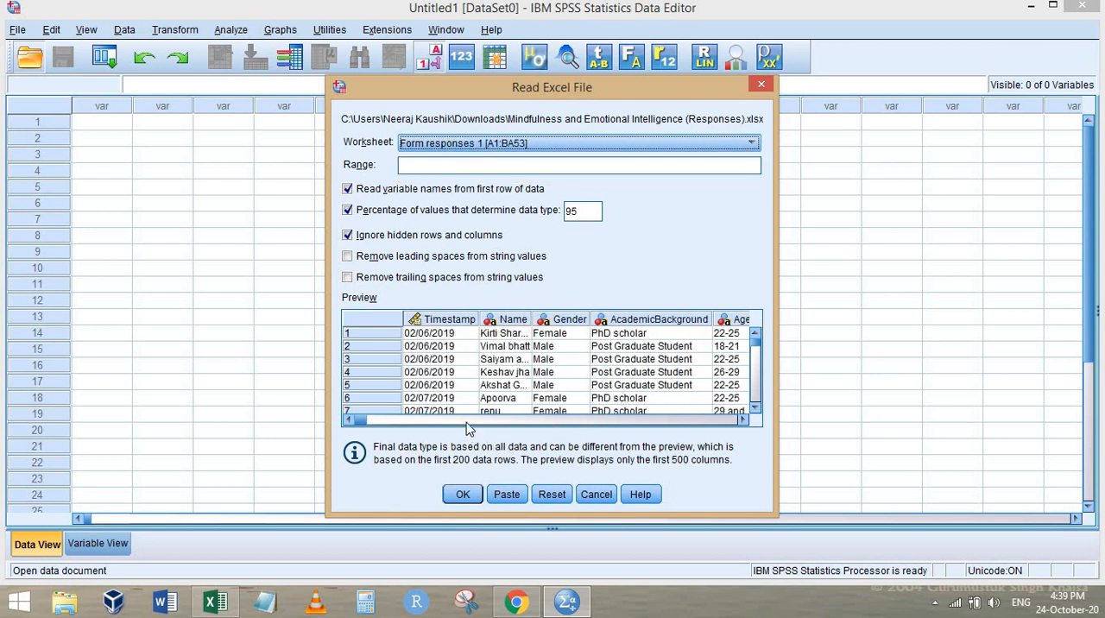
pyautogui.click(453, 145)
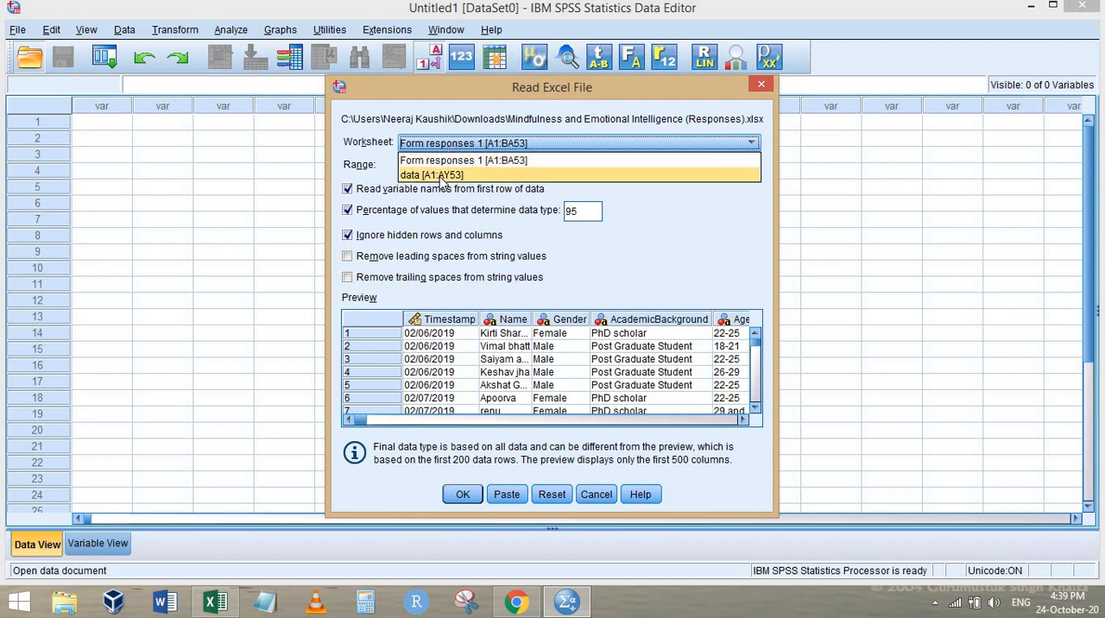
pyautogui.click(449, 176)
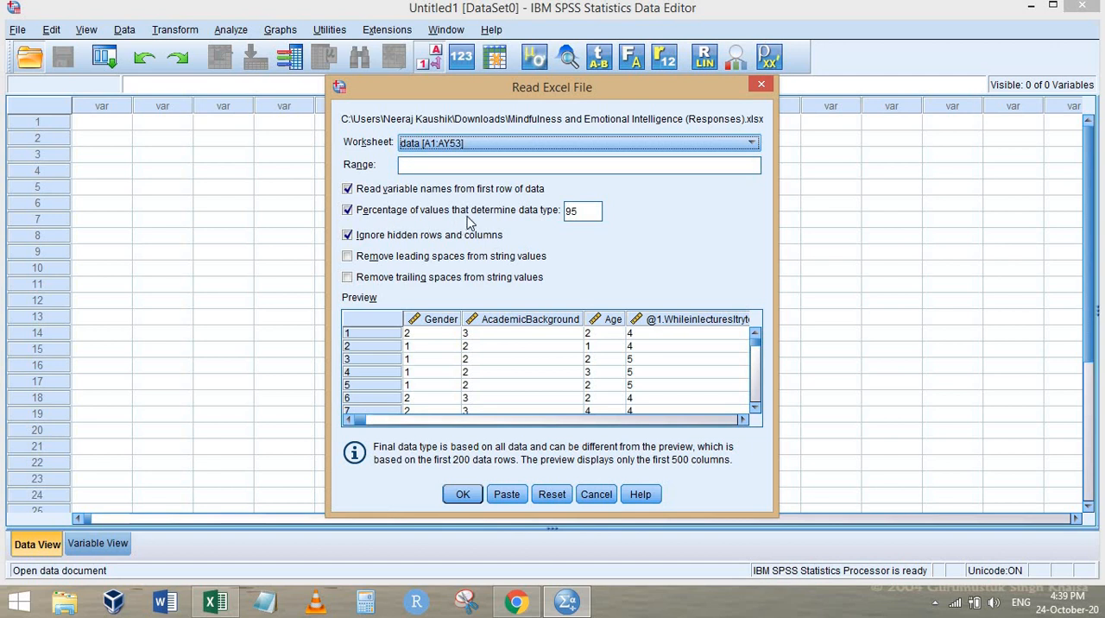
# Import the data worksheet into SPSS, reading variable names from the first row of data
pyautogui.moveTo(381, 212); pyautogui.dragTo(631, 209)
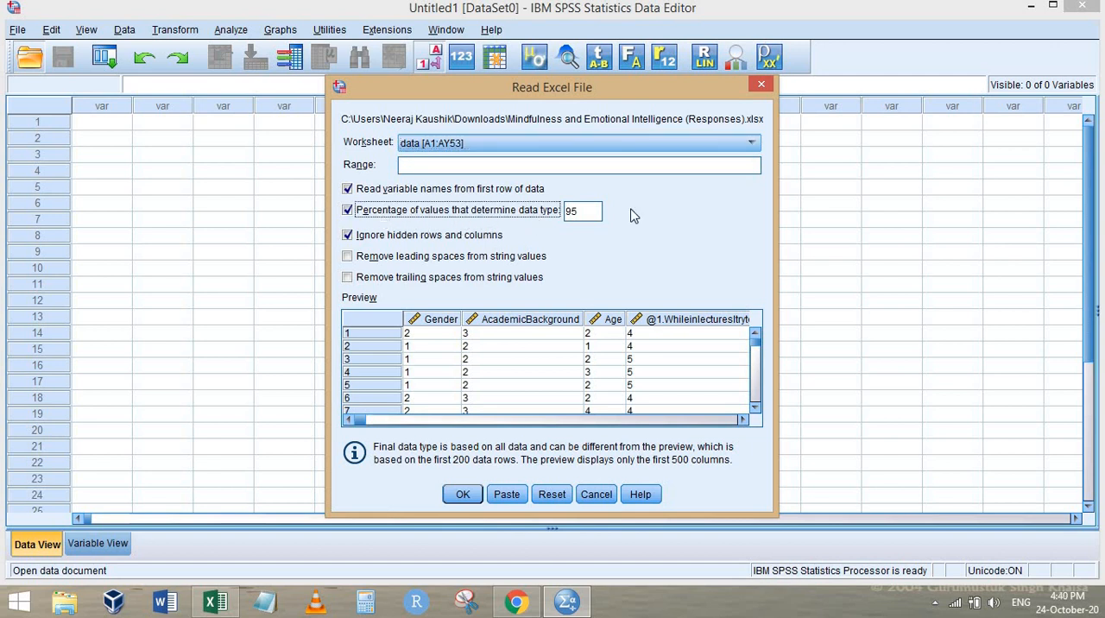
pyautogui.click(347, 210)
pyautogui.click(462, 494)
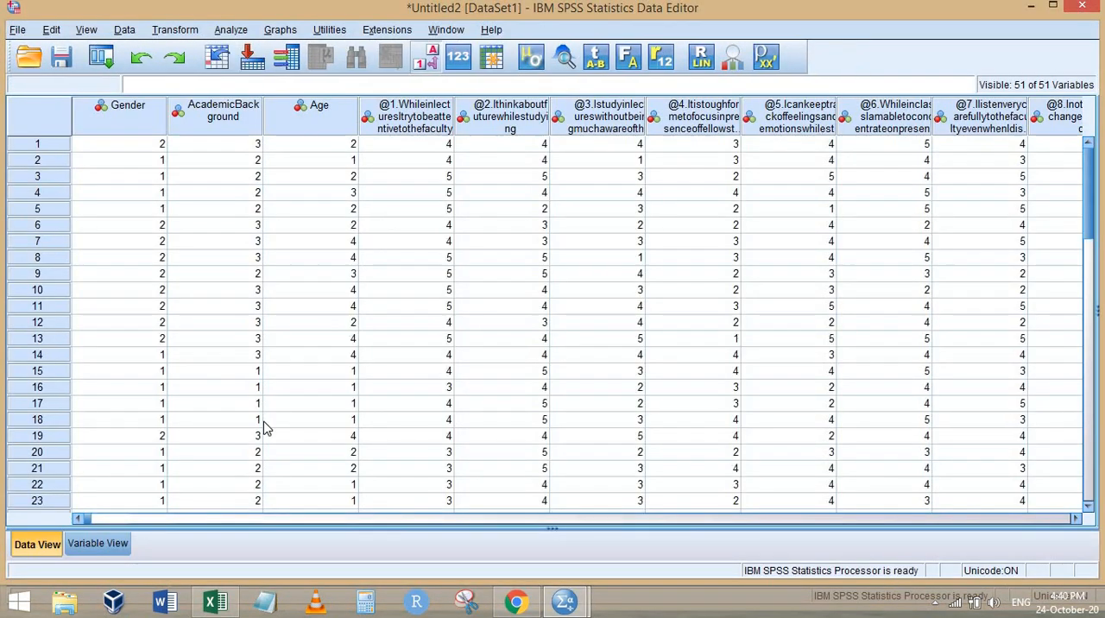
# Examine the imported variable definitions in Variable View and compare them with the coded responses in Data View
pyautogui.click(104, 548)
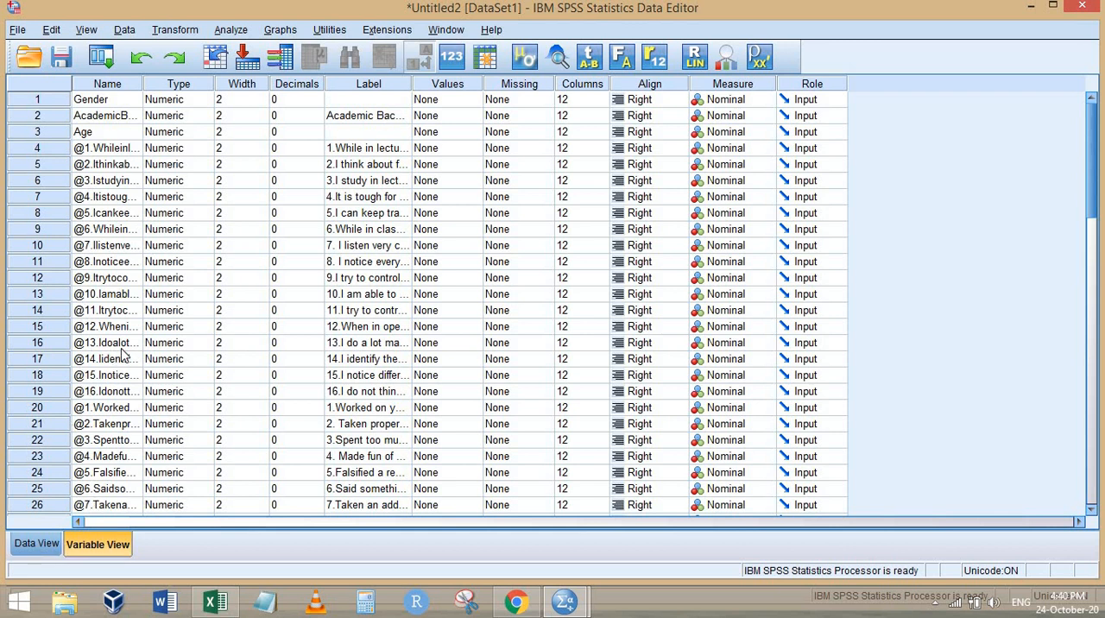
pyautogui.scroll(-13, 61, 562)
pyautogui.click(38, 544)
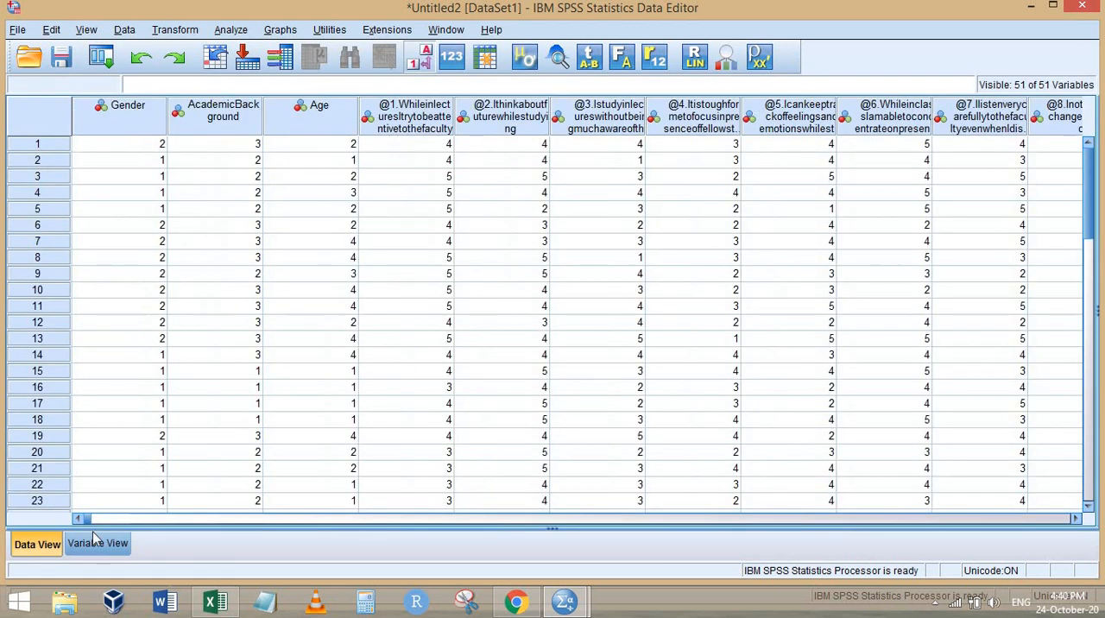
pyautogui.click(97, 545)
pyautogui.scroll(13, 105, 233)
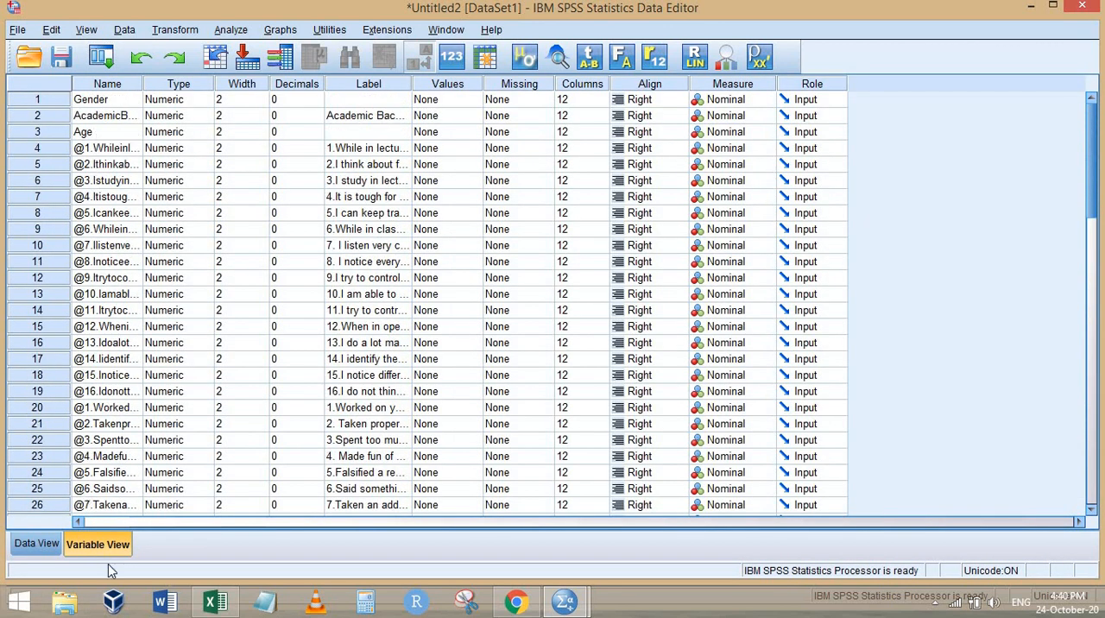
pyautogui.click(36, 545)
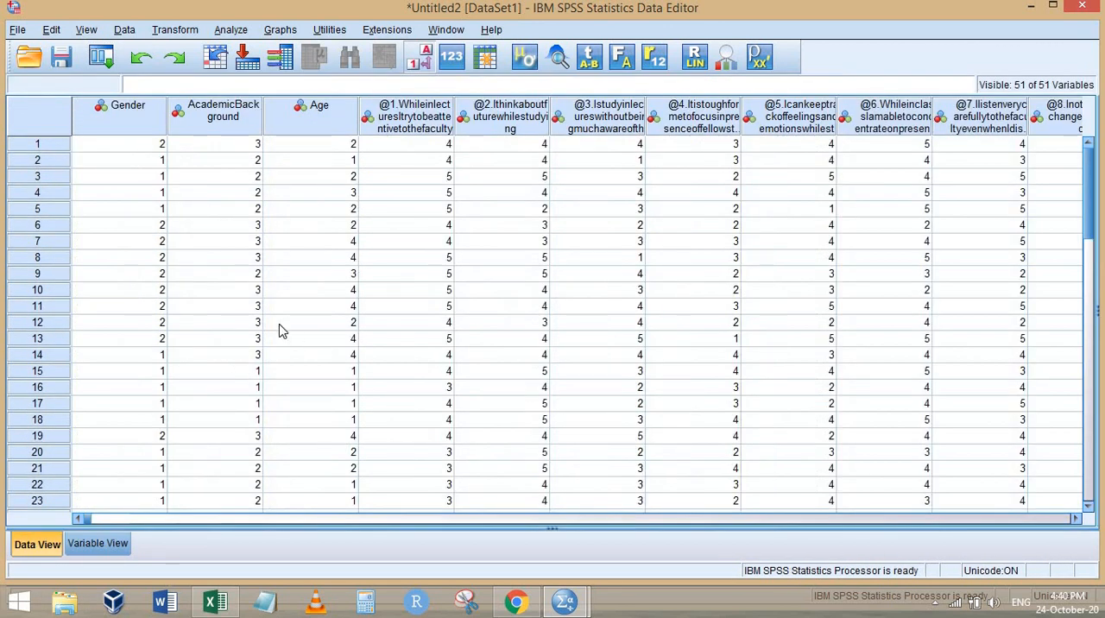
# In Variable View, set the label of the first variable to "Gender" and of the third to "Age"
pyautogui.click(108, 542)
pyautogui.click(381, 99)
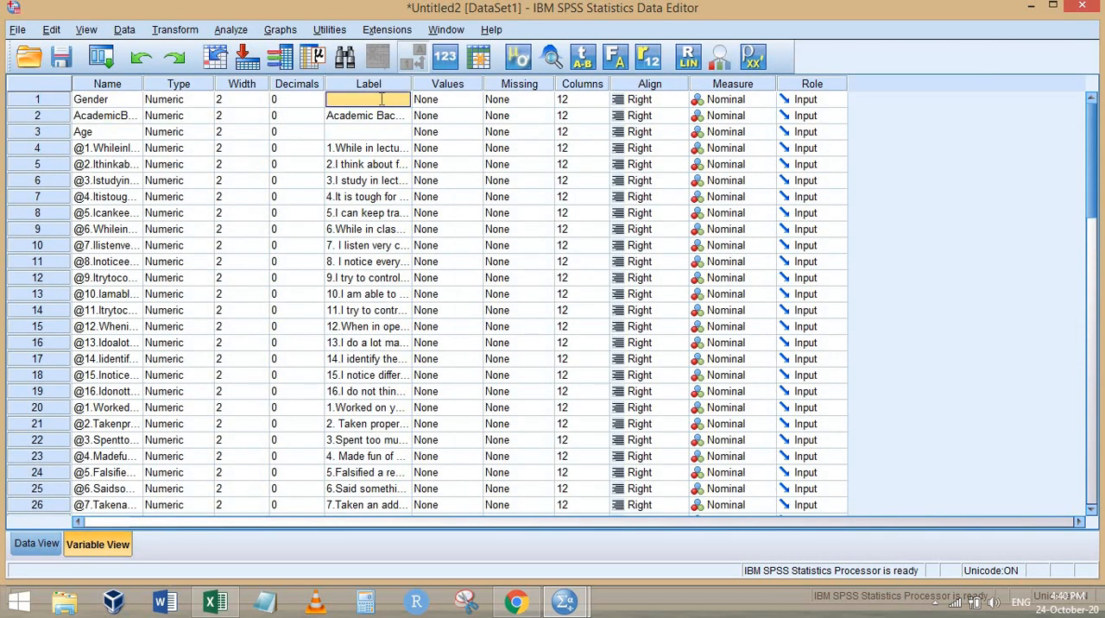
pyautogui.write('Gender')
pyautogui.press('Down')
pyautogui.press('Down')
pyautogui.write('A')
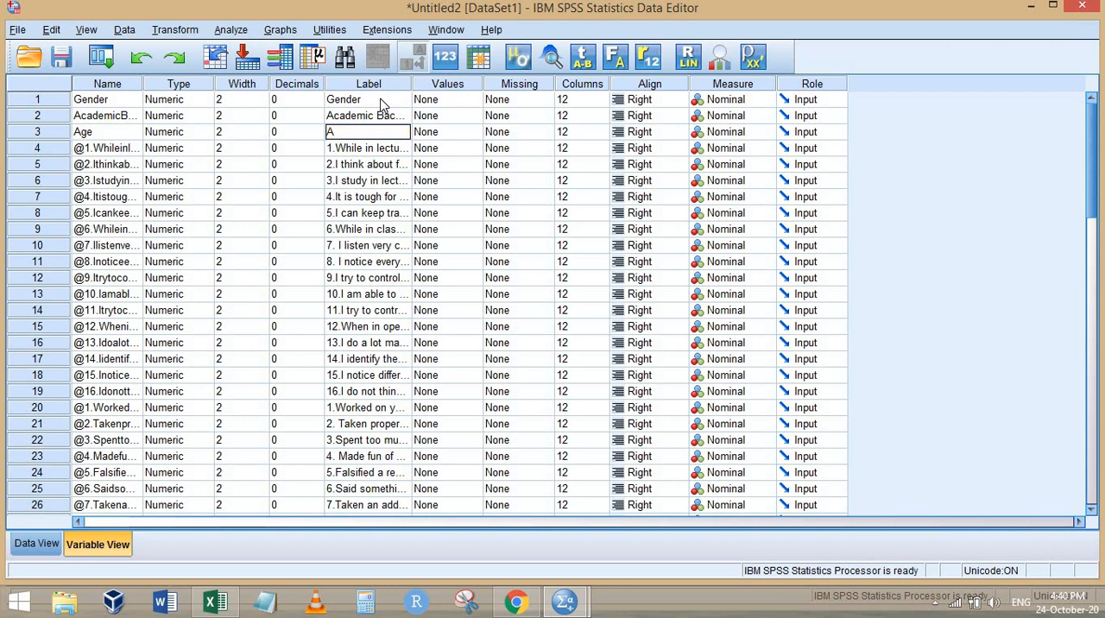
pyautogui.write('ge')
# Add the value labels 1 = "Male" and 2 = "Female" to the Gender variable
pyautogui.press('Tab')
pyautogui.press('Tab')
pyautogui.press('Up')
pyautogui.press('Up')
pyautogui.press('Left')
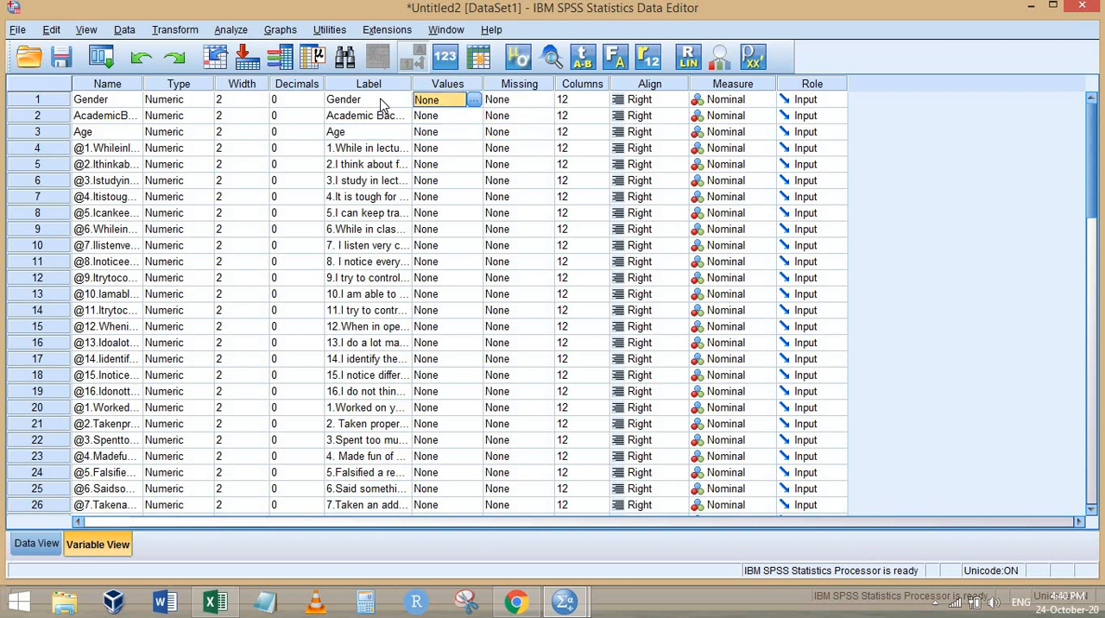
pyautogui.press('space')
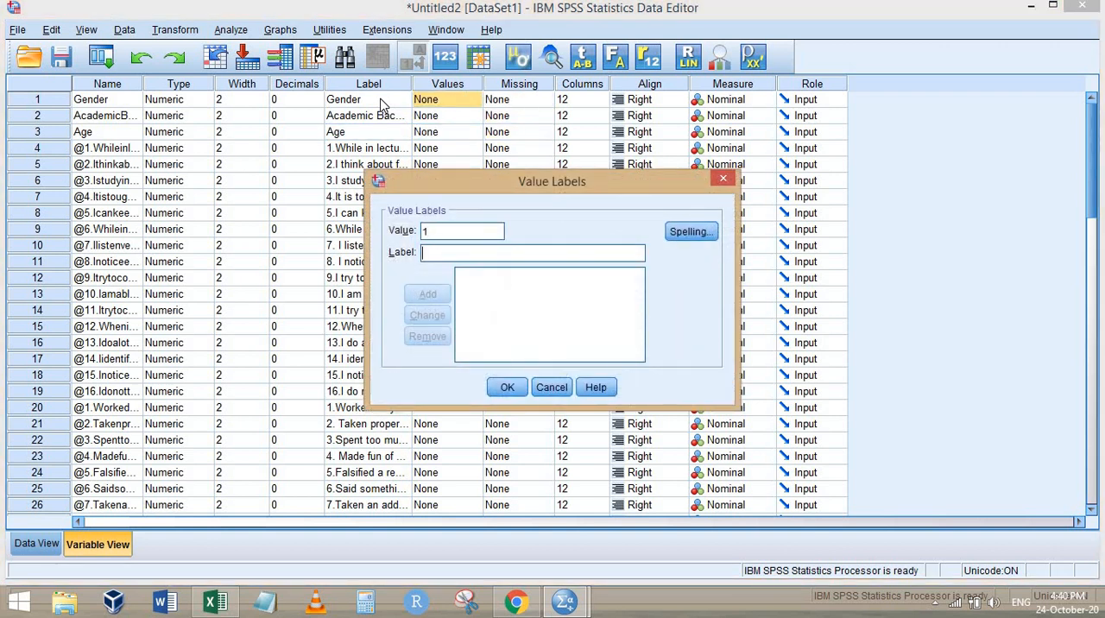
pyautogui.write('Ma')
pyautogui.press('Return')
pyautogui.write('Female')
pyautogui.press('Return')
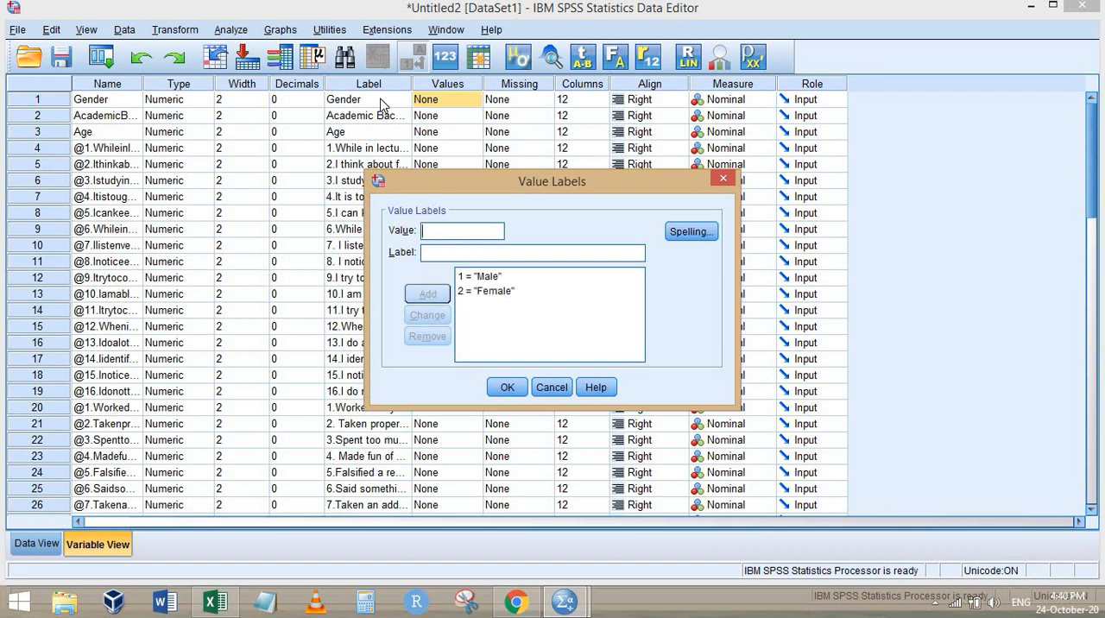
# Add 3 = "Prefer not to say" to Gender's value labels and apply the set
pyautogui.write('Prefer not to say')
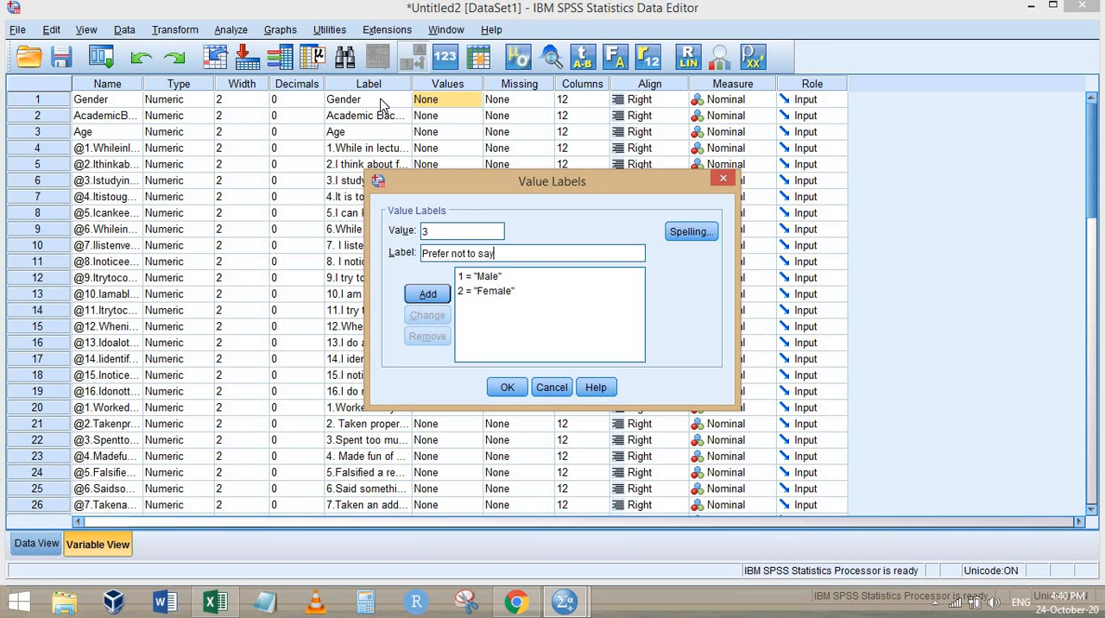
pyautogui.press('Return')
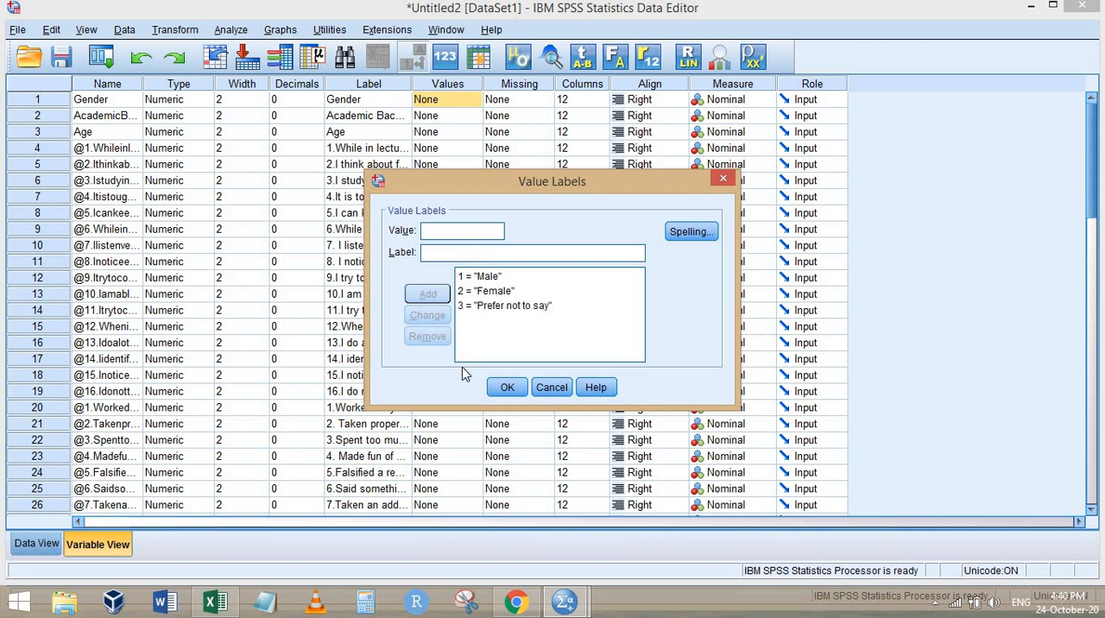
pyautogui.click(507, 387)
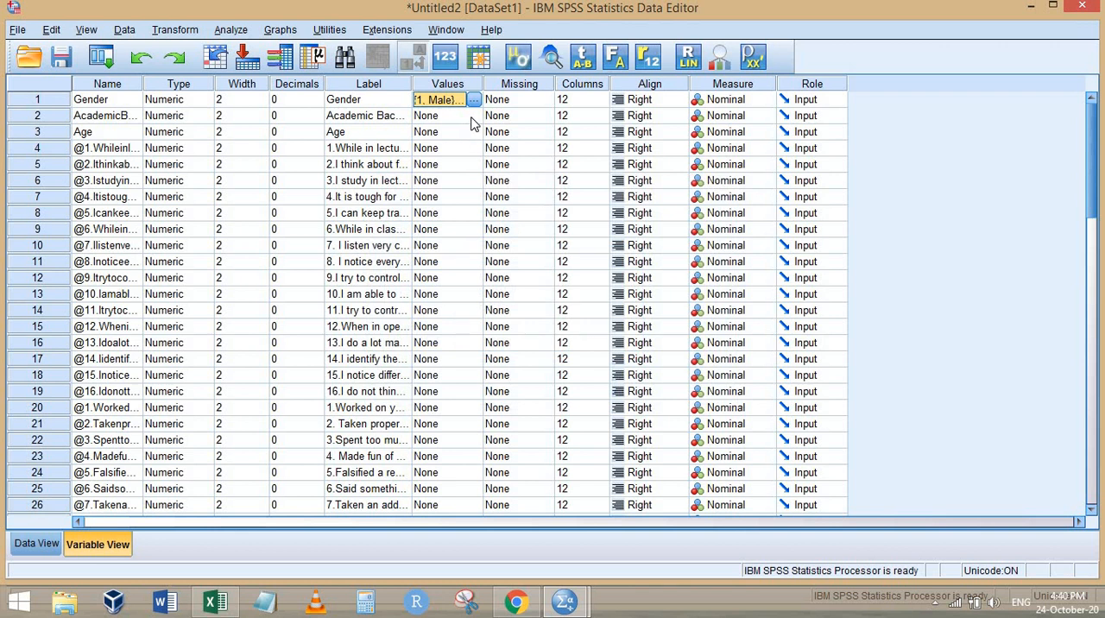
# Copy the first Academic Background option from the Chrome form and add it in SPSS as value label 1 = "Graduate Student"
pyautogui.doubleClick(473, 120)
pyautogui.hotkey('alt', 'Tab')
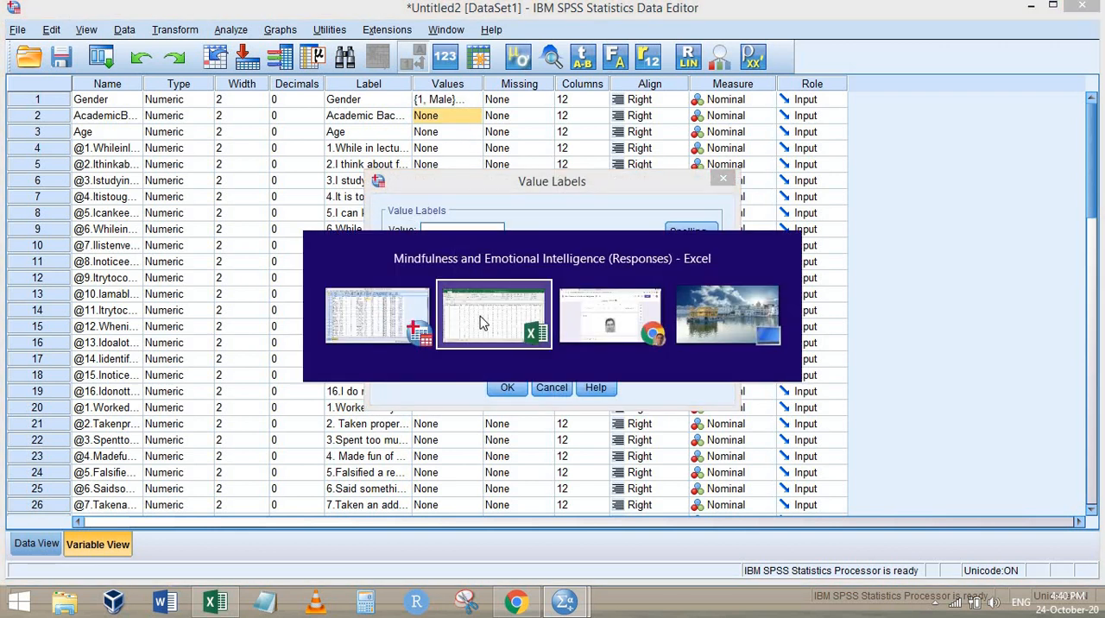
pyautogui.hotkey('alt', 'Tab')
pyautogui.hotkey('ctrl', 'Home')
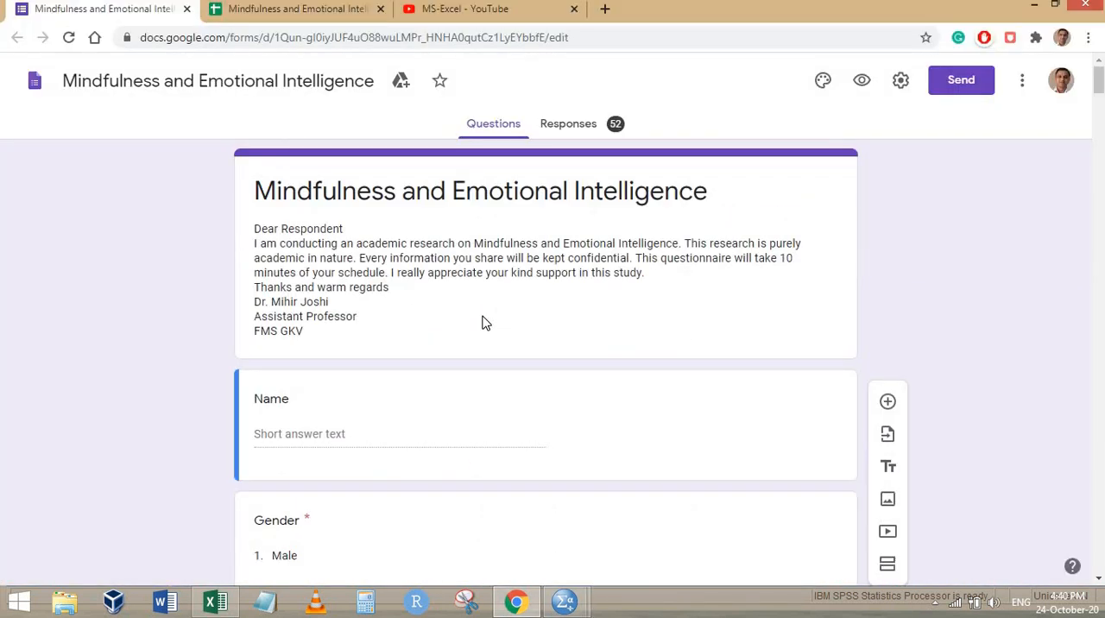
pyautogui.scroll(-6, 484, 323)
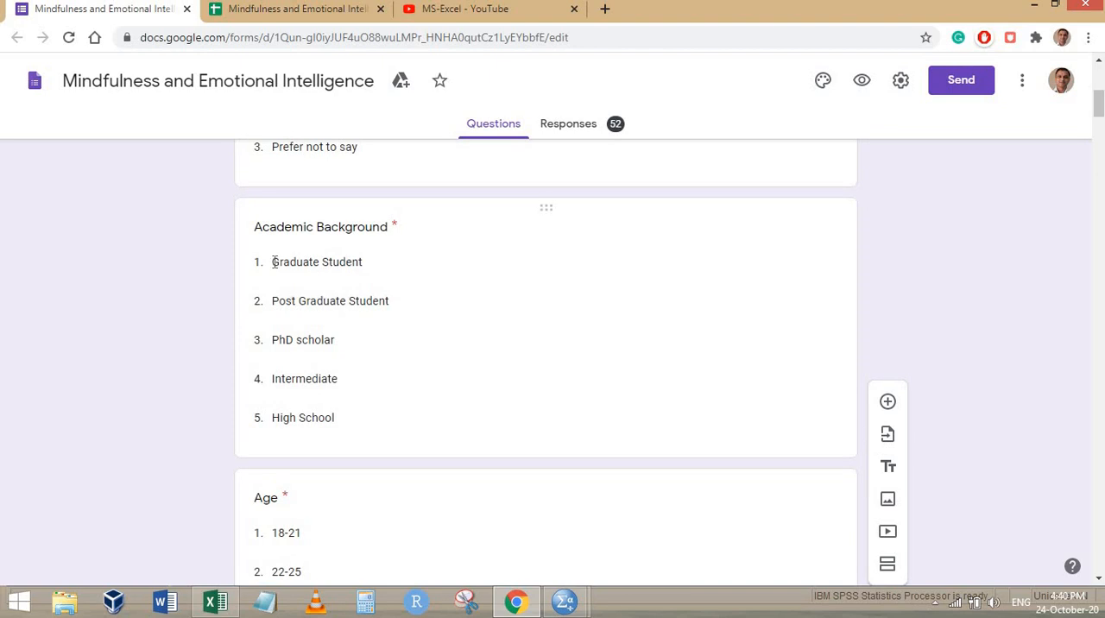
pyautogui.click(342, 262)
pyautogui.hotkey('ctrl', 'c')
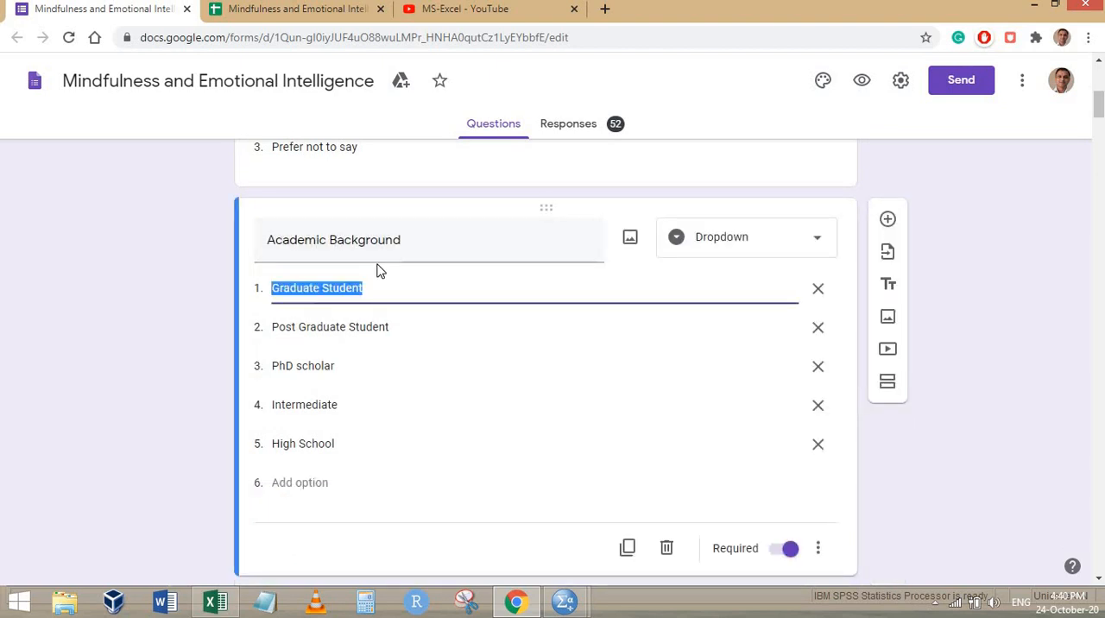
pyautogui.hotkey('alt', 'Tab')
pyautogui.write('1')
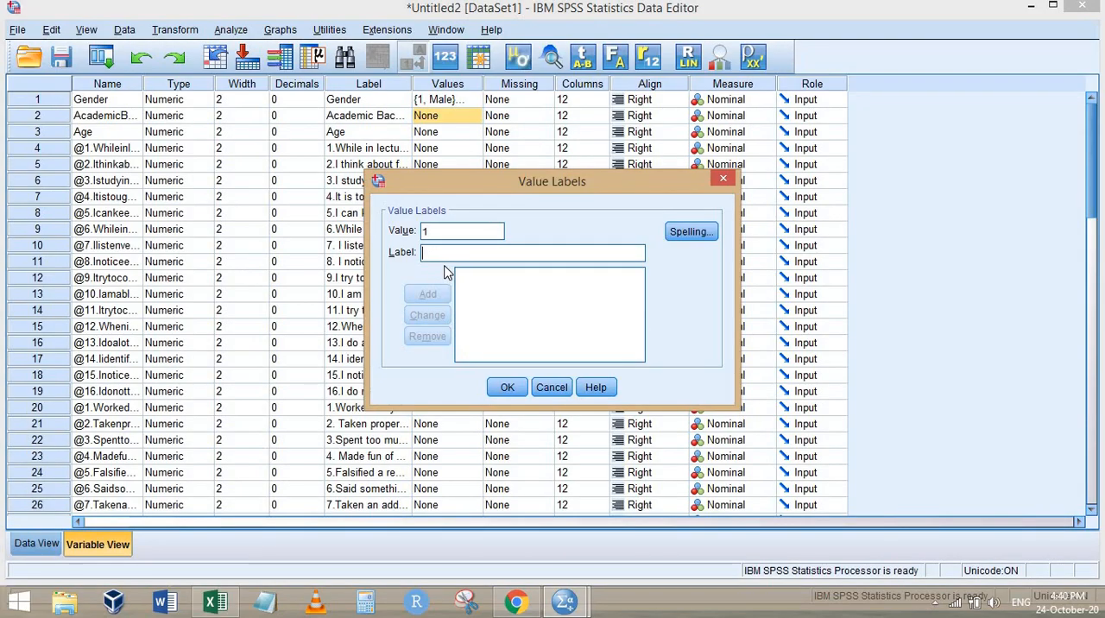
pyautogui.press('Tab')
pyautogui.hotkey('ctrl', 'v')
pyautogui.press('Return')
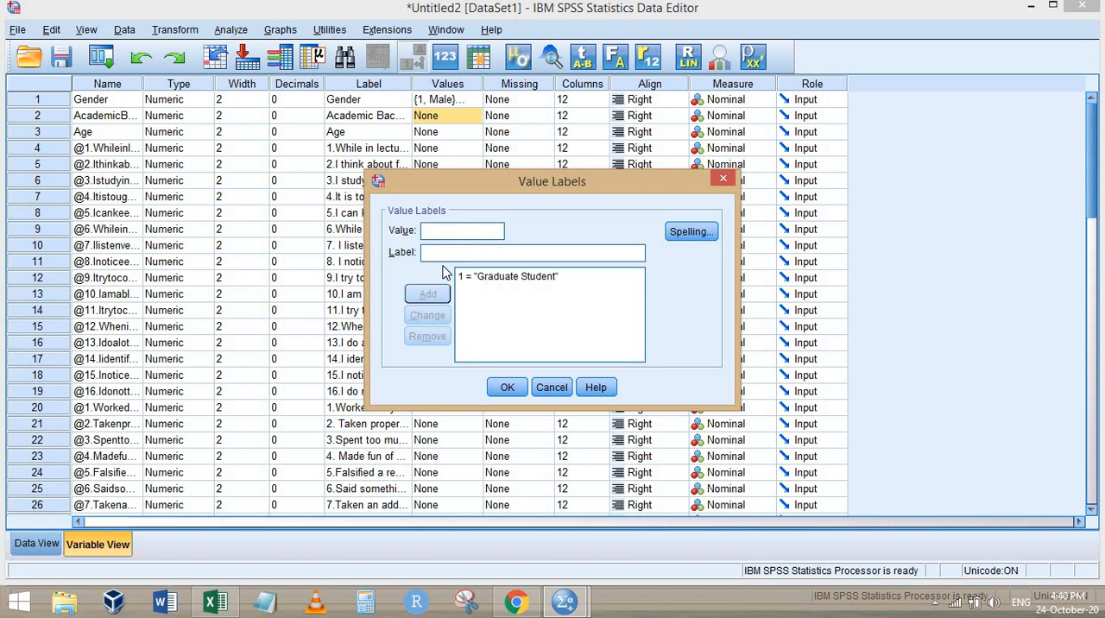
# Add the value label 2 = "Post Graduate Student" to the Academic Background variable
pyautogui.write('Post')
pyautogui.hotkey('ctrl', 'v')
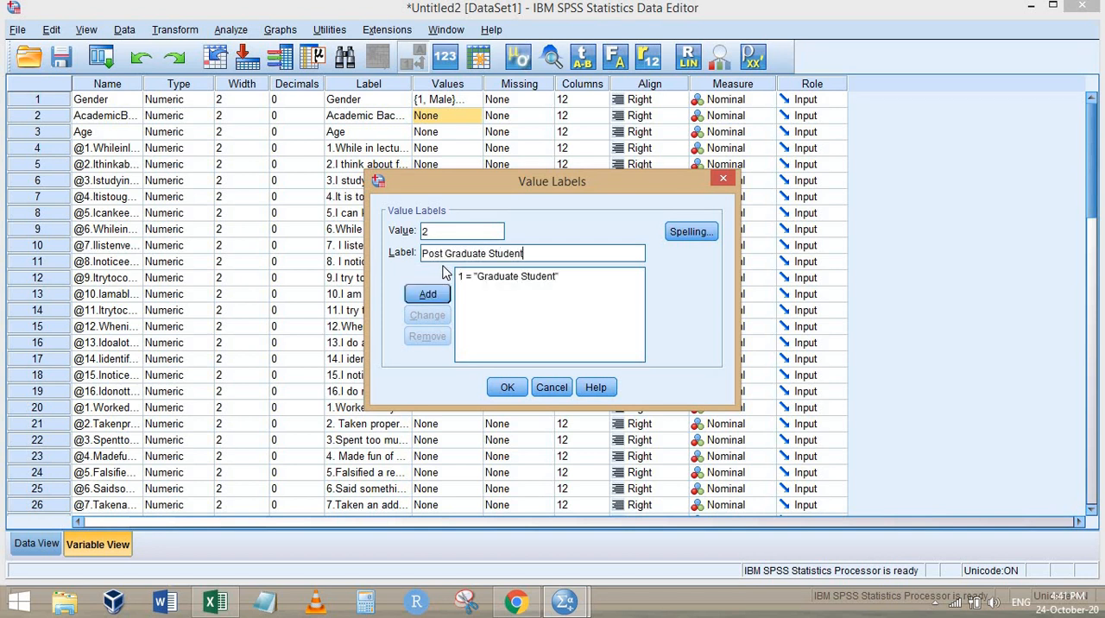
pyautogui.press('Return')
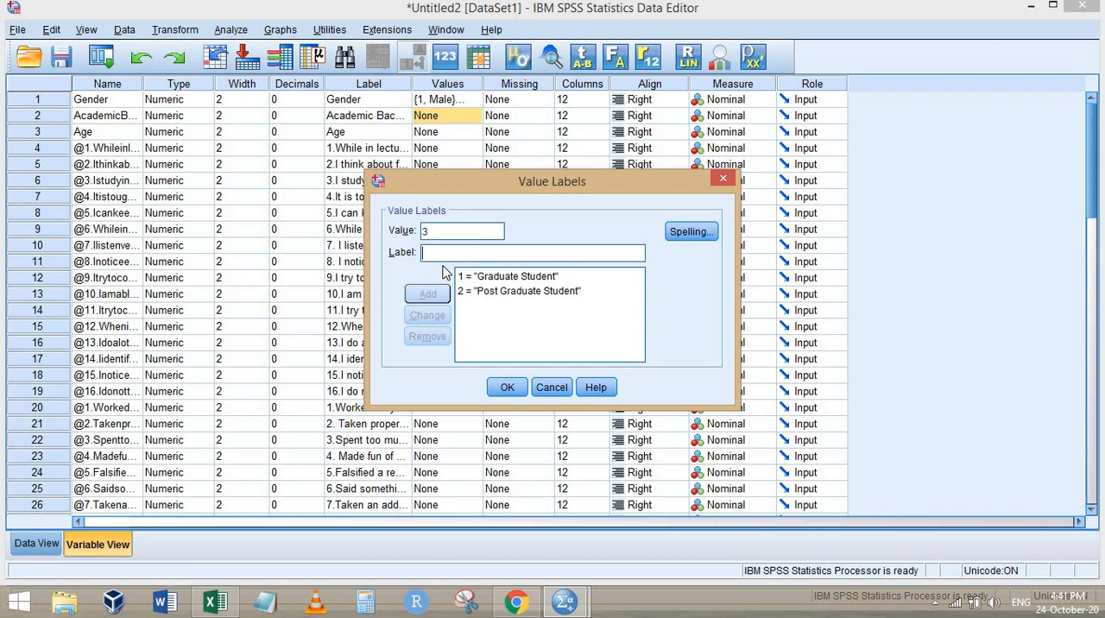
# Look up the third Academic Background option in the Chrome form and add value label 3 = "PhD Scholar" in SPSS
pyautogui.hotkey('alt', 'Tab')
pyautogui.scroll(1, 388, 419)
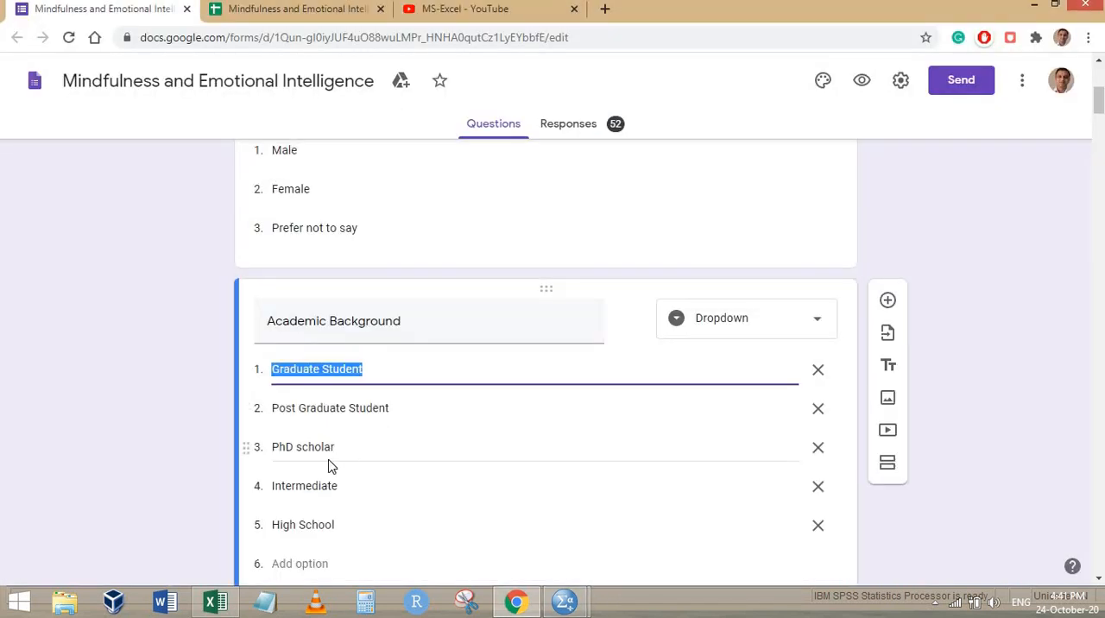
pyautogui.hotkey('alt', 'Tab')
pyautogui.write('3')
pyautogui.press('Tab')
pyautogui.write('P')
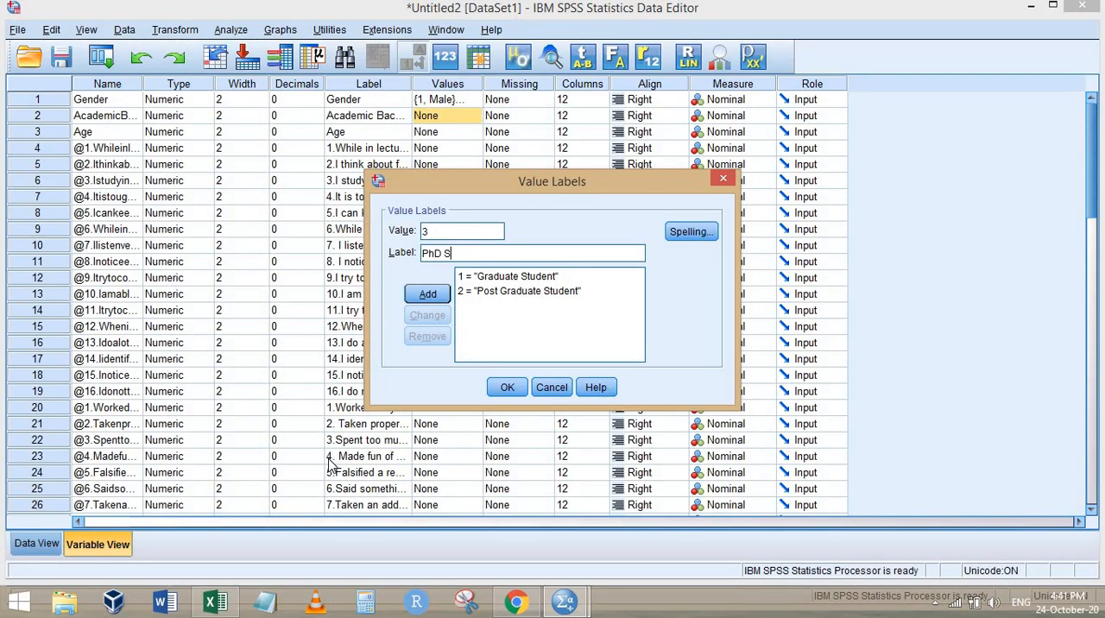
pyautogui.write('hD Scholar')
pyautogui.press('Return')
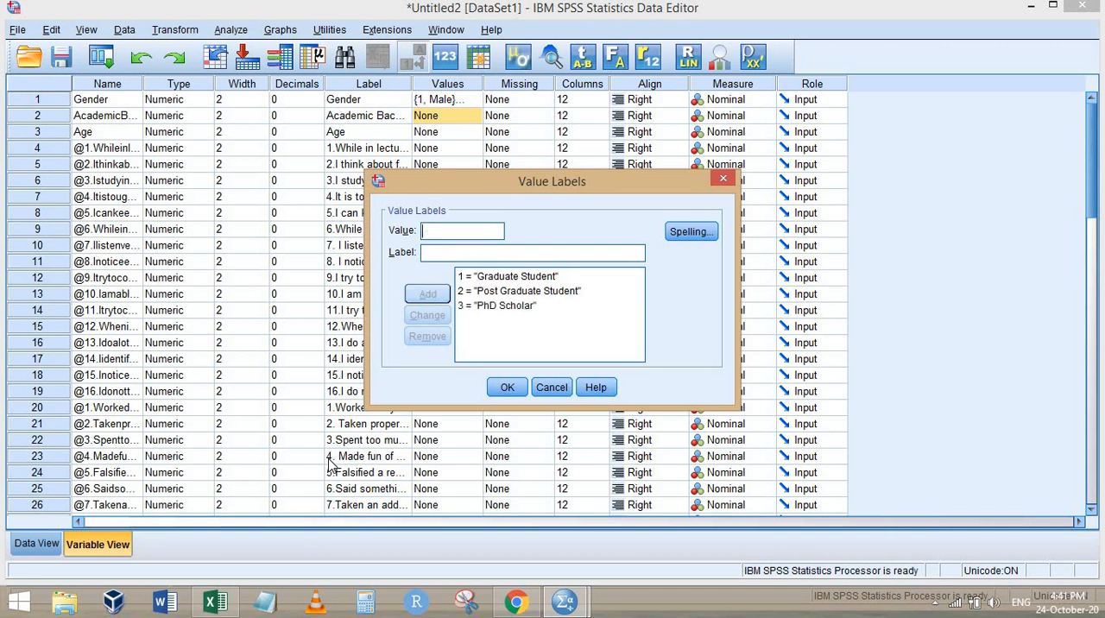
# Add value label 4 = "INtermediate" to Academic Background and correct its capitalisation to "Intermediate"
pyautogui.write('INtermediate')
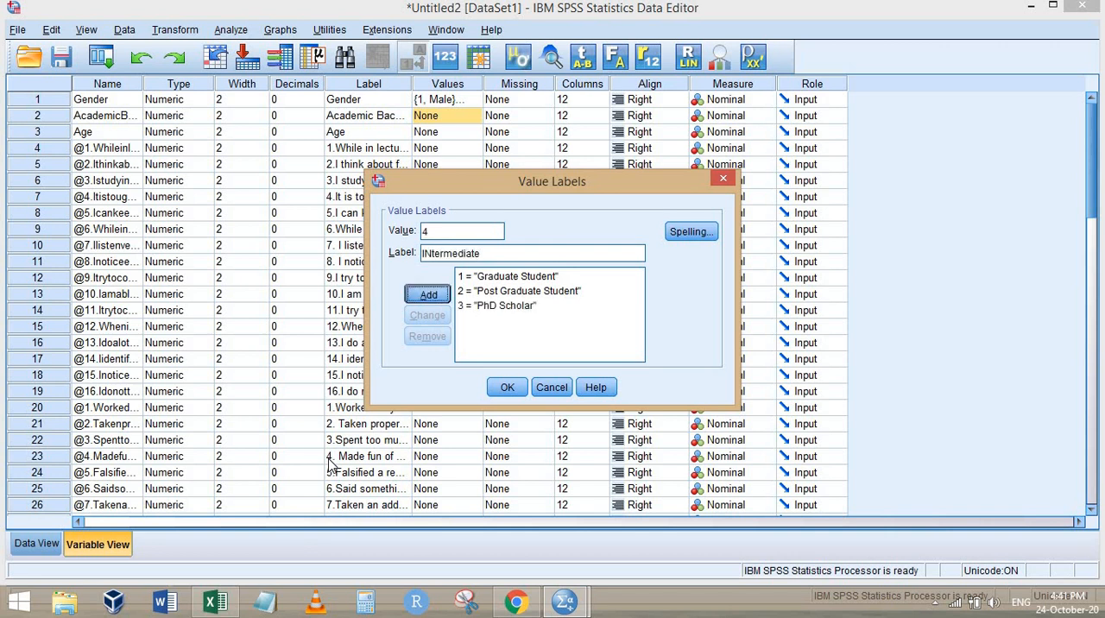
pyautogui.press('Return')
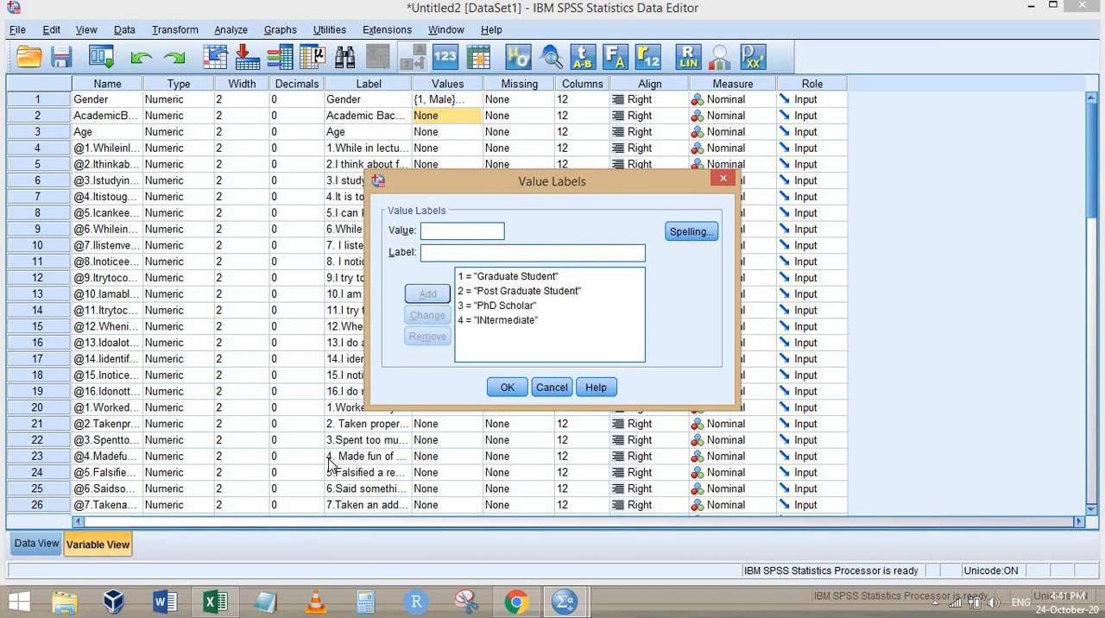
pyautogui.click(504, 321)
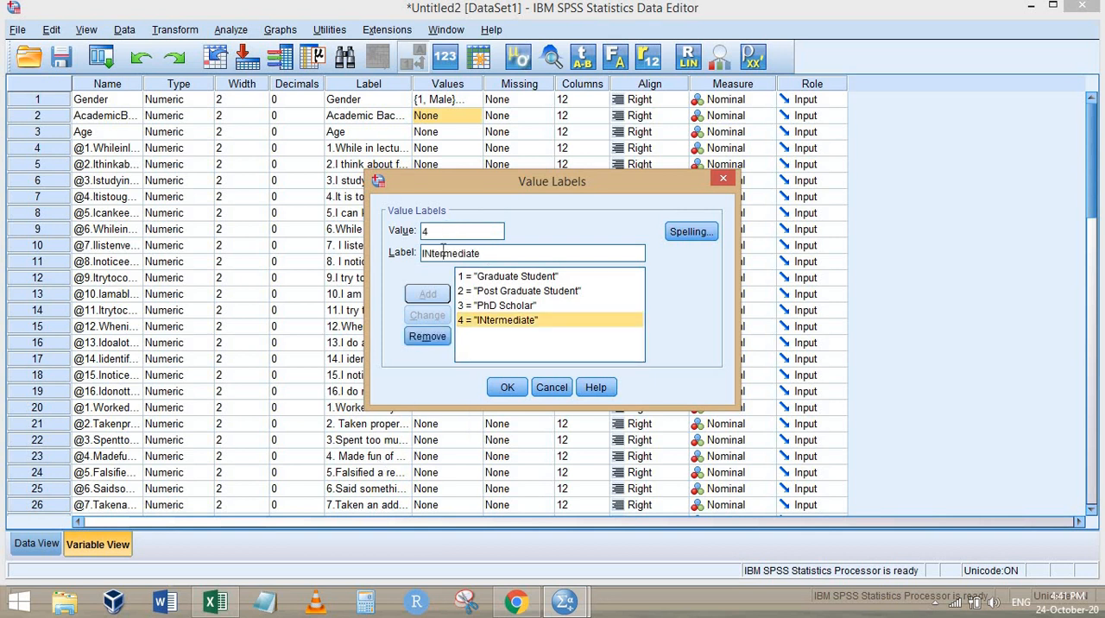
pyautogui.write('n')
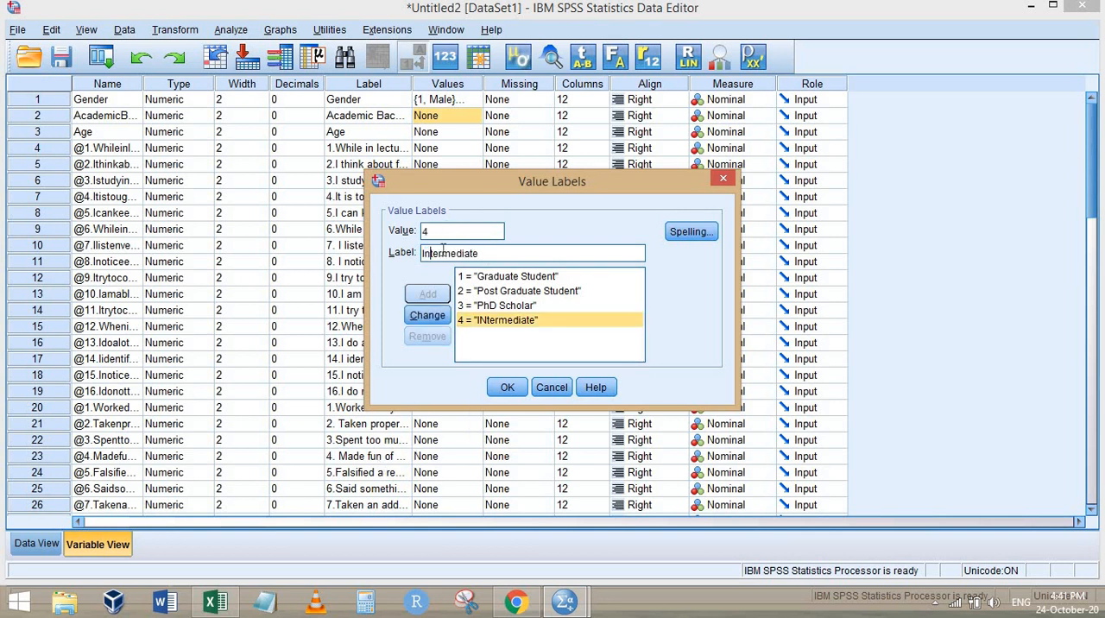
pyautogui.click(429, 316)
# Check the fifth option in the Chrome form, add value label 5 = "High School" in SPSS and apply Academic Background's labels
pyautogui.hotkey('alt', 'Tab')
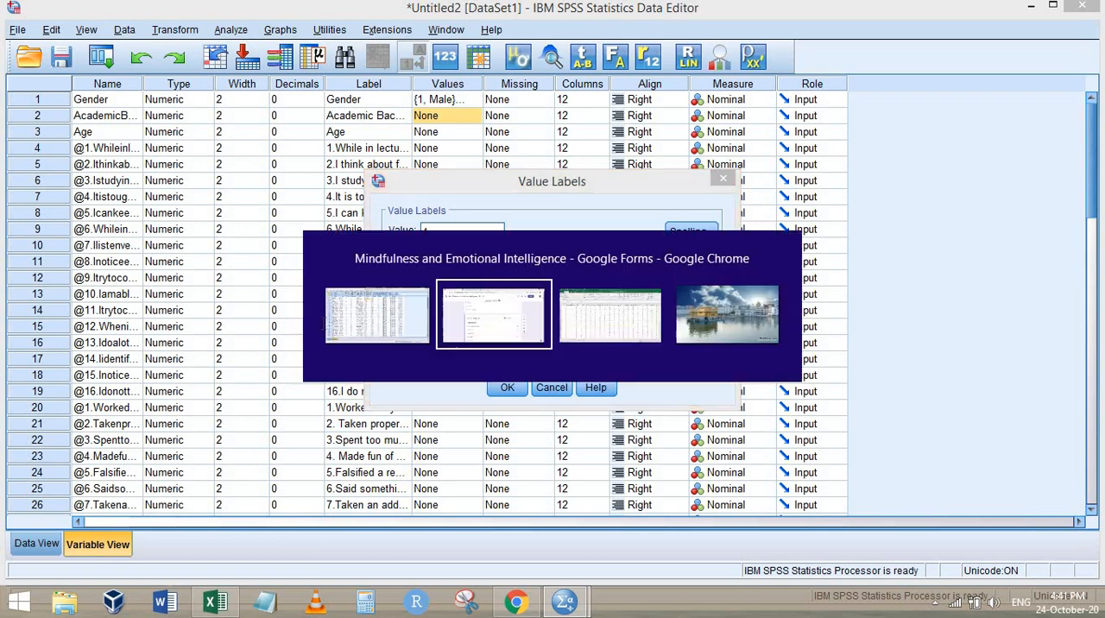
pyautogui.scroll(-2, 363, 414)
pyautogui.hotkey('alt', 'Tab')
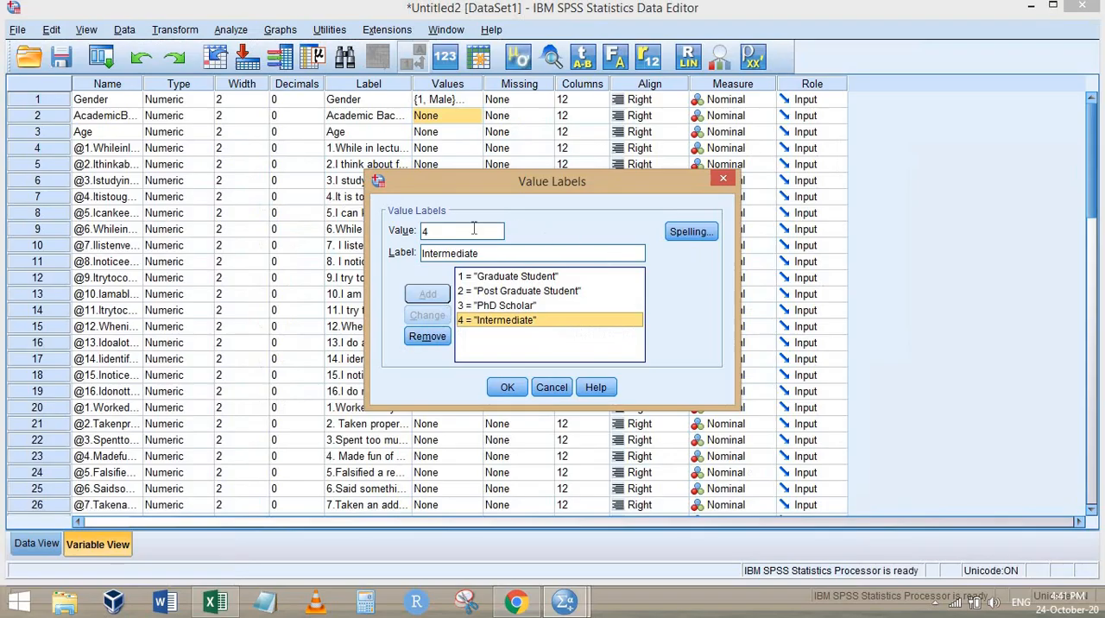
pyautogui.moveTo(418, 232); pyautogui.dragTo(339, 233)
pyautogui.write('5')
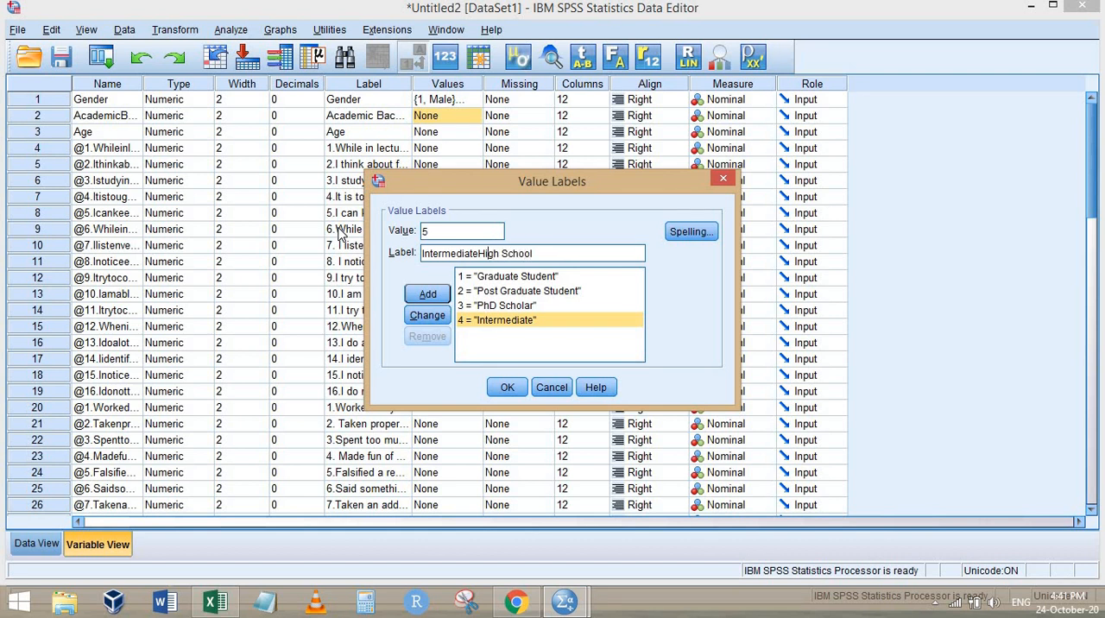
pyautogui.hotkey('shift', 'Home')
pyautogui.press('BackSpace')
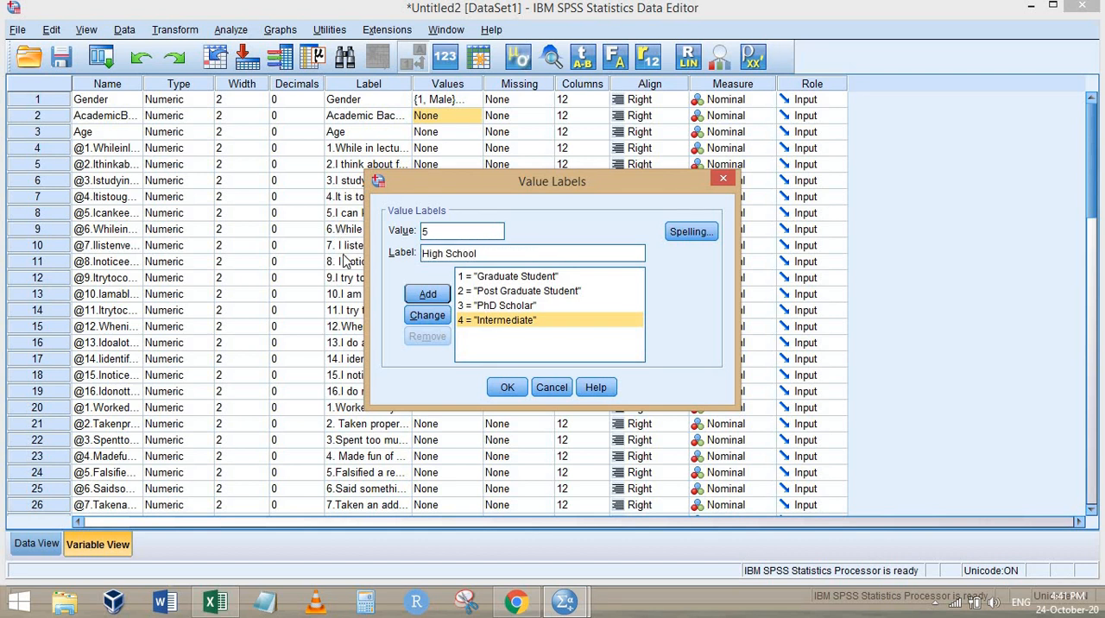
pyautogui.click(428, 294)
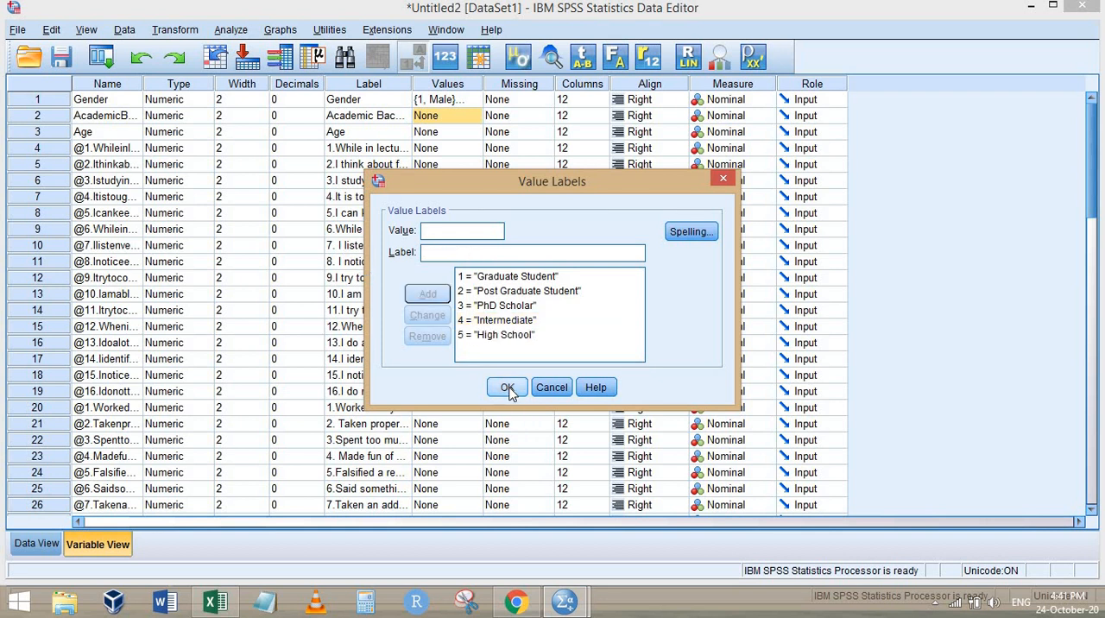
pyautogui.click(507, 387)
# Apply Academic Background's labels, add value label 1 = "18-21a" to the Age variable and correct it to "18-21"
pyautogui.click(466, 134)
pyautogui.click(475, 133)
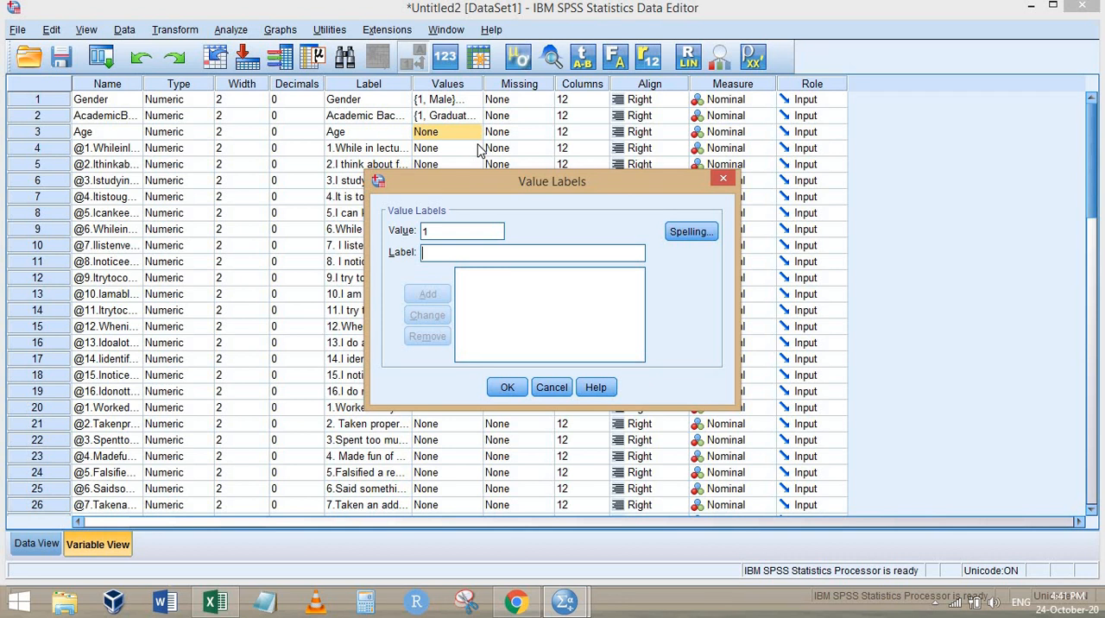
pyautogui.write('18-21a')
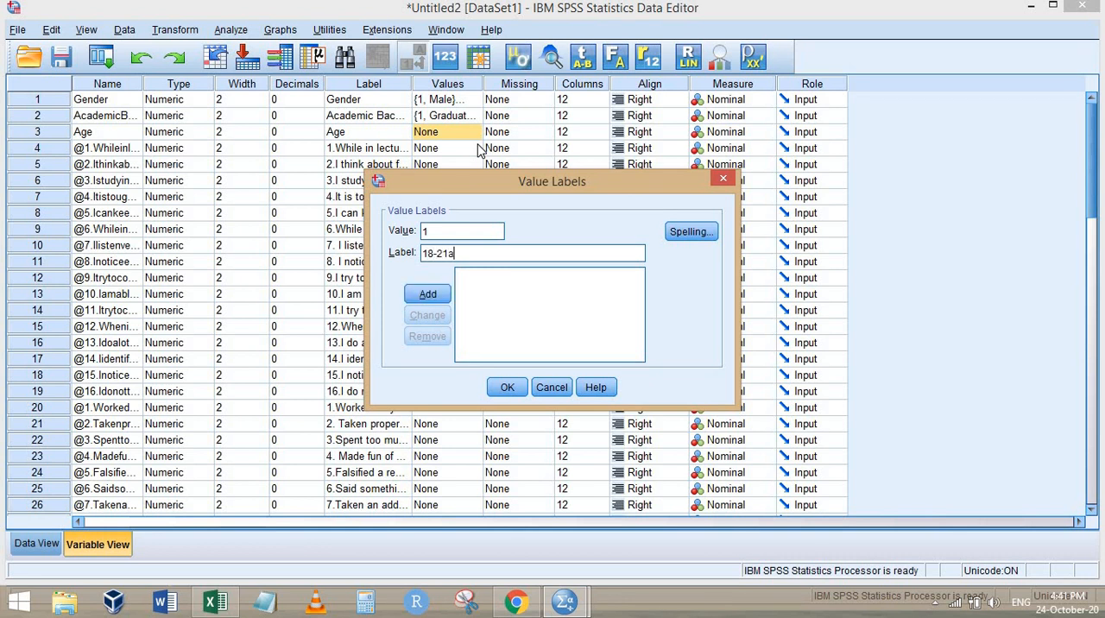
pyautogui.press('Return')
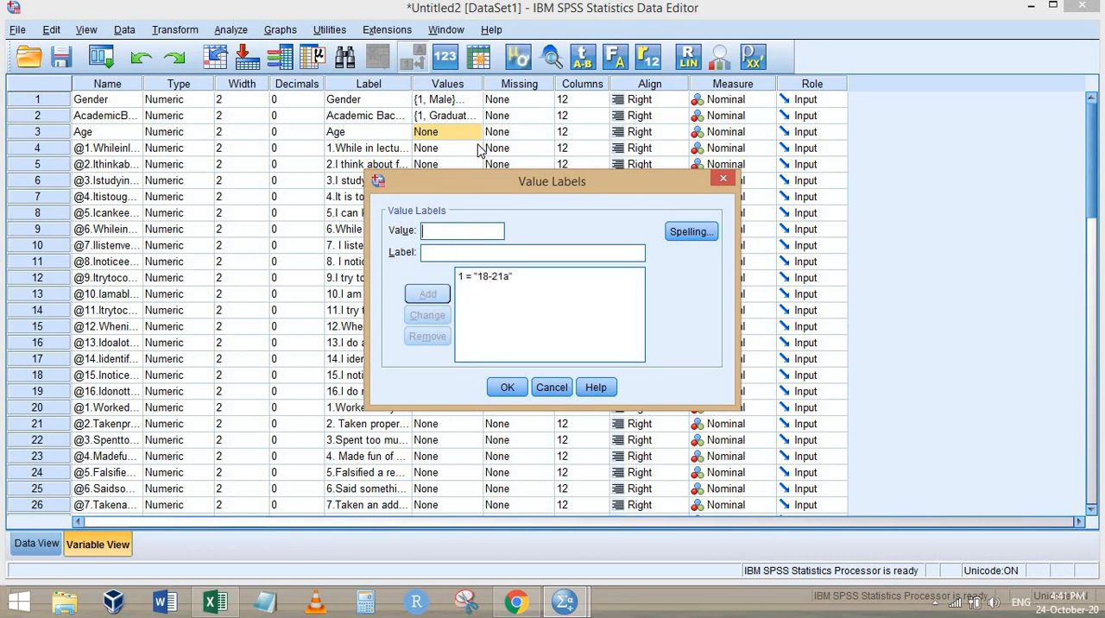
pyautogui.click(494, 285)
pyautogui.click(481, 251)
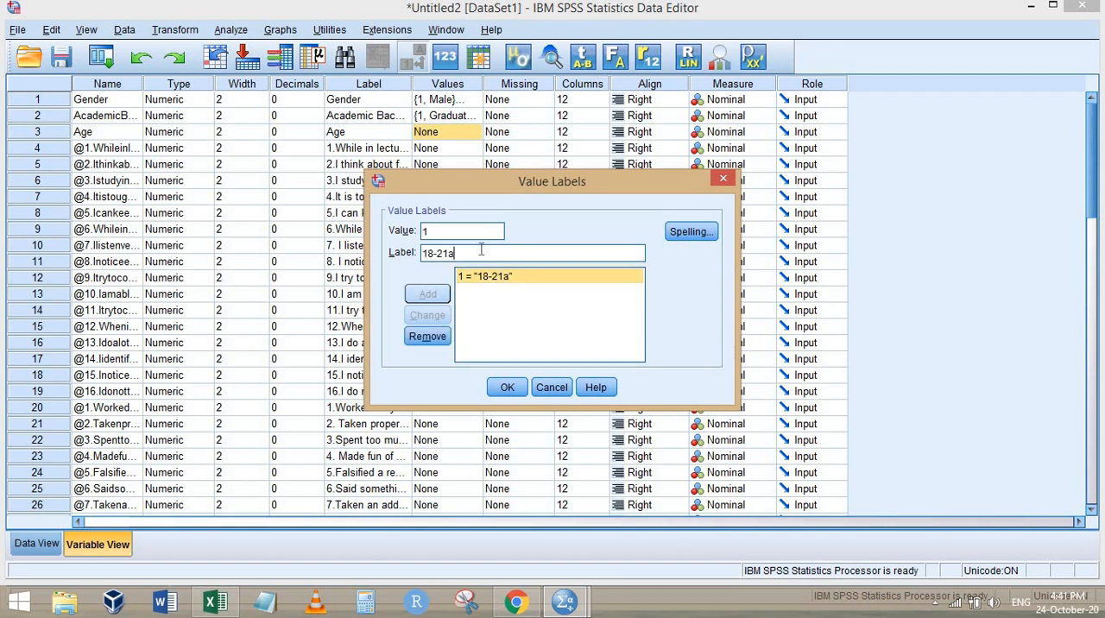
pyautogui.press('BackSpace')
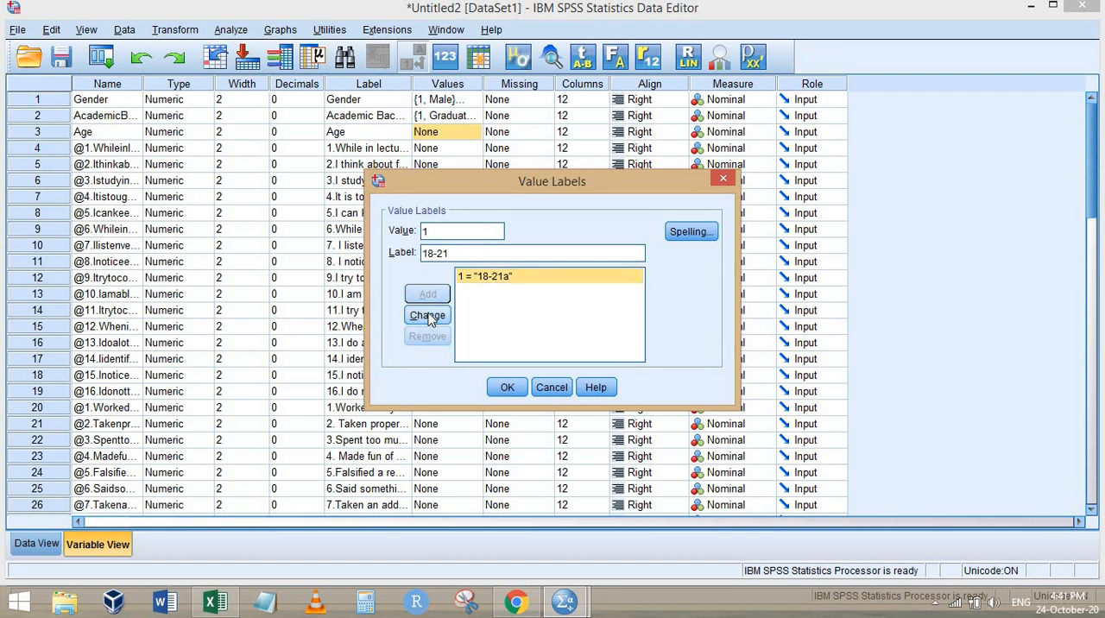
pyautogui.click(427, 315)
# Check the second Age option in the Chrome form and add value label 2 = "22-25" to Age in SPSS
pyautogui.moveTo(449, 230); pyautogui.dragTo(368, 223)
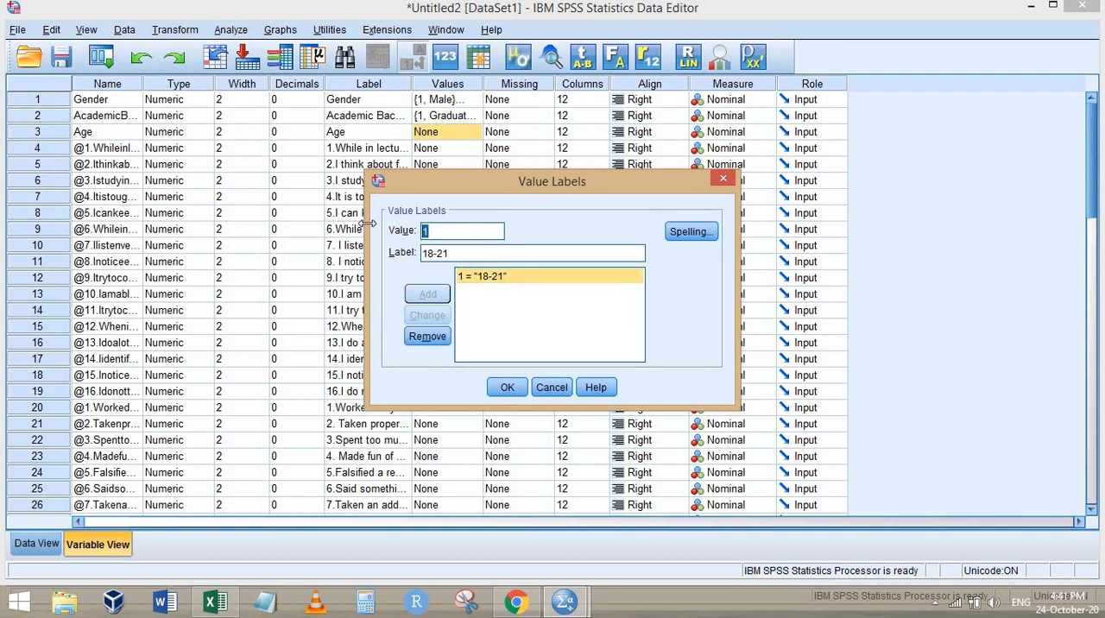
pyautogui.write('2')
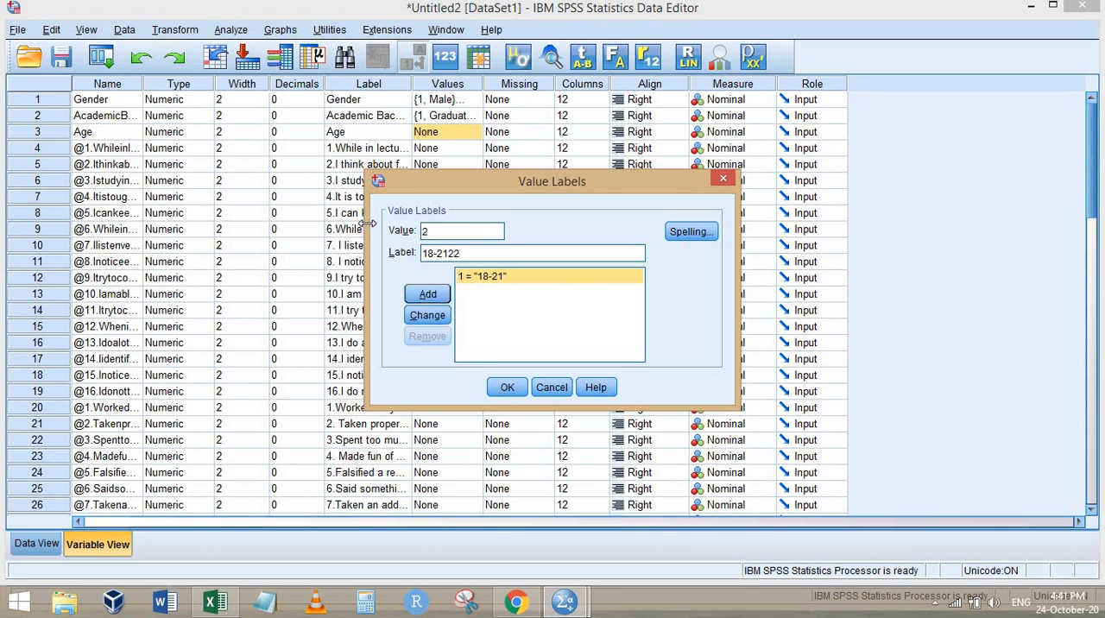
pyautogui.press('BackSpace')
pyautogui.press('BackSpace')
pyautogui.press('BackSpace')
pyautogui.press('BackSpace')
pyautogui.press('BackSpace')
pyautogui.press('BackSpace')
pyautogui.write('22-')
pyautogui.hotkey('alt', 'Tab')
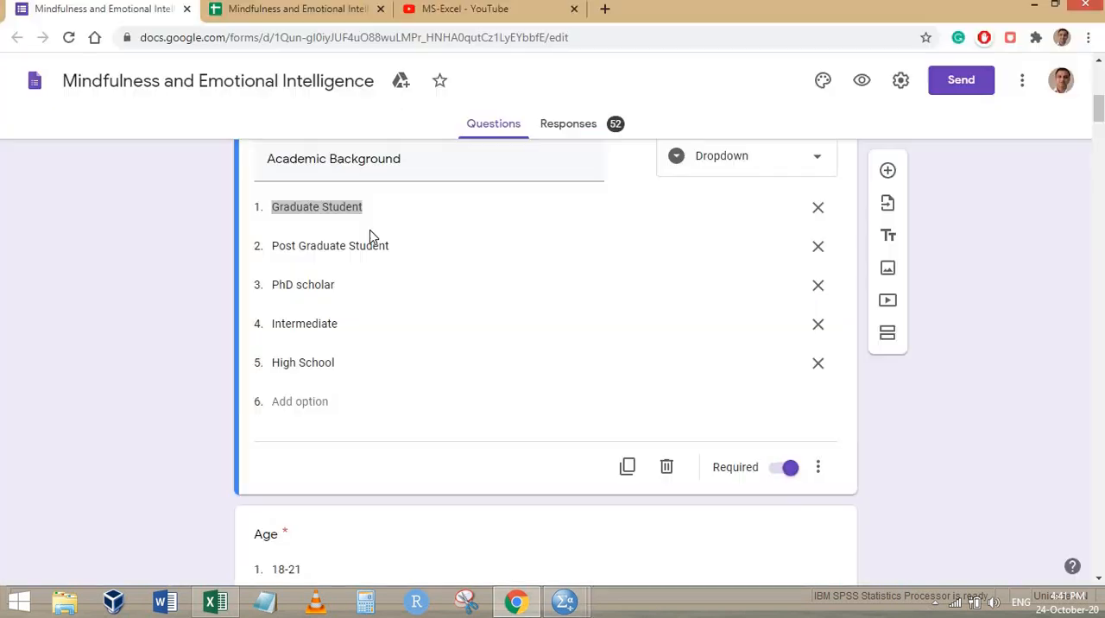
pyautogui.scroll(-3, 382, 345)
pyautogui.hotkey('alt', 'Tab')
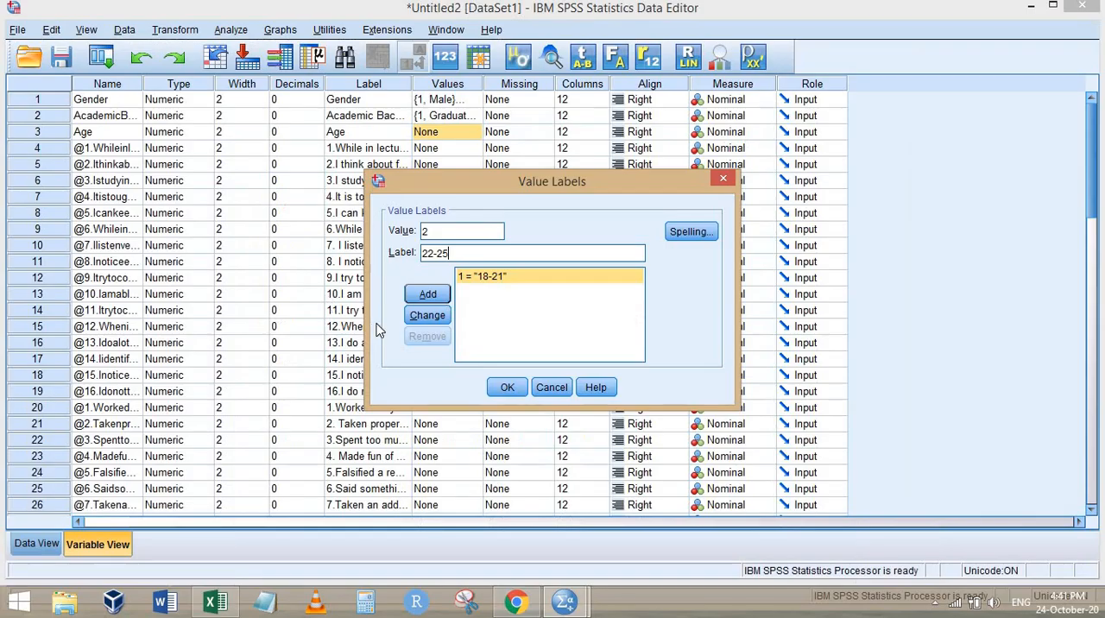
pyautogui.click(426, 300)
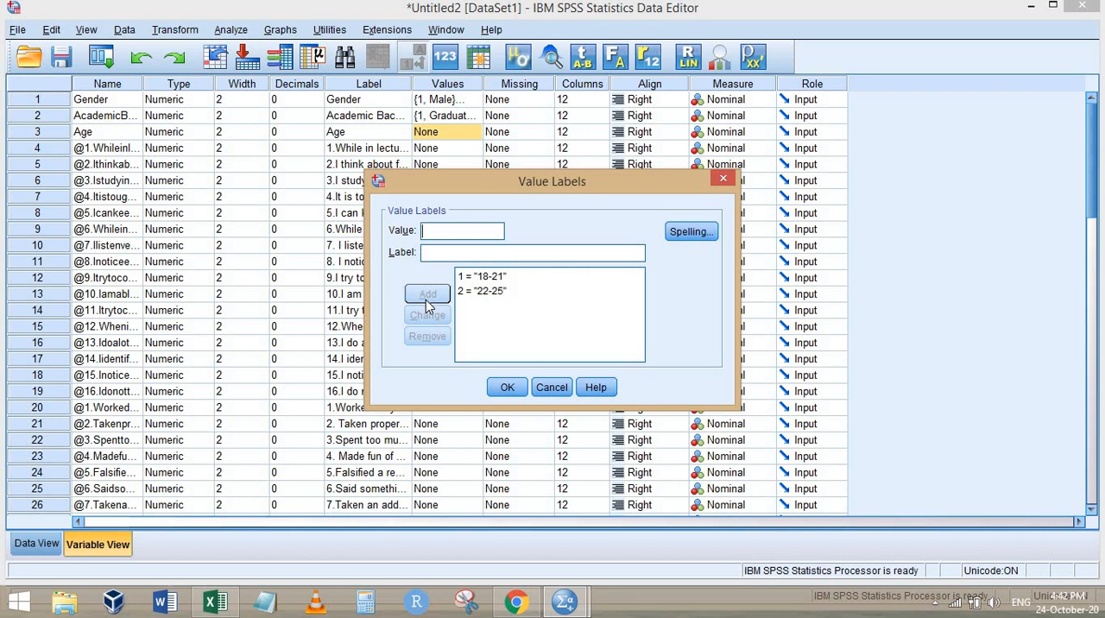
# Add value labels 3 = "26-29" and 4 = "Above 29" to Age, checking the Chrome form, and apply them
pyautogui.write('26-29')
pyautogui.hotkey('alt', 'Tab')
pyautogui.hotkey('alt', 'Tab')
pyautogui.click(426, 300)
pyautogui.write('Above 29')
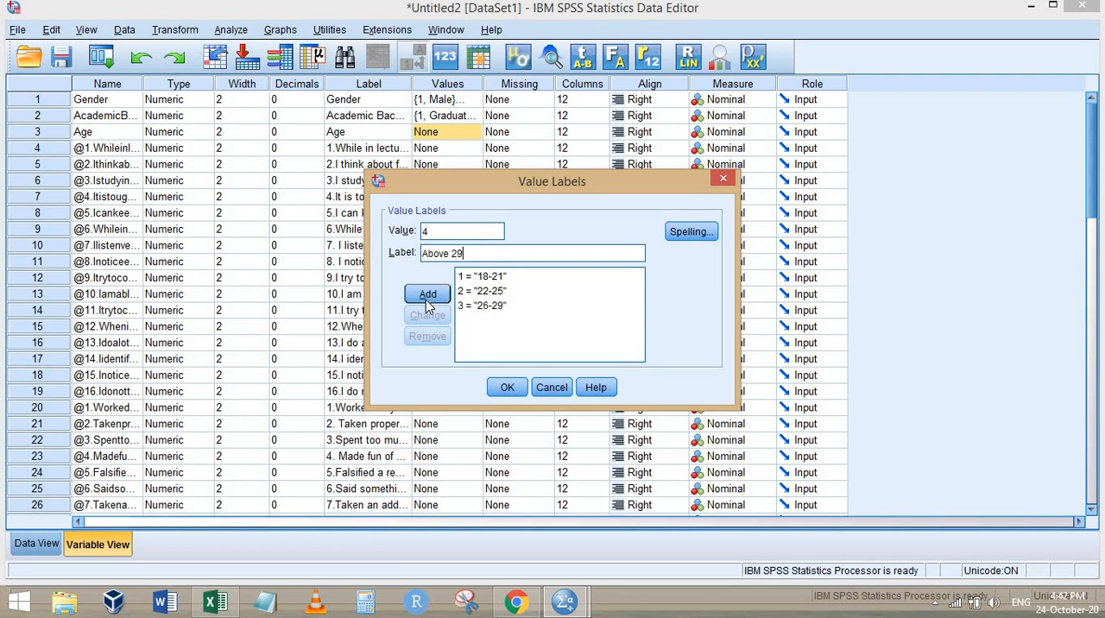
pyautogui.click(427, 296)
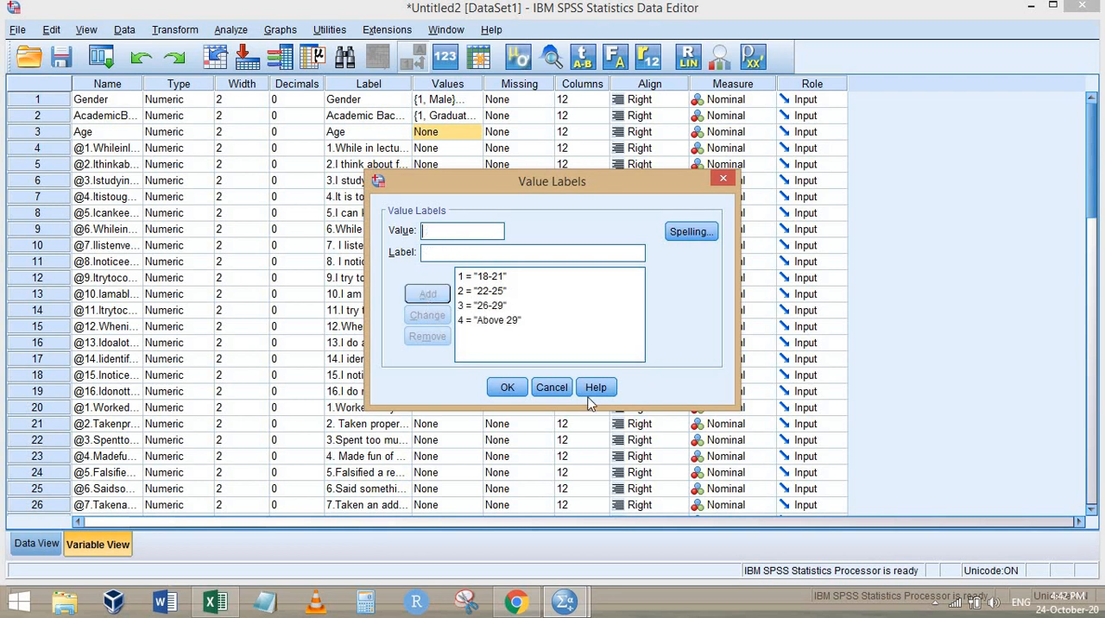
pyautogui.click(506, 386)
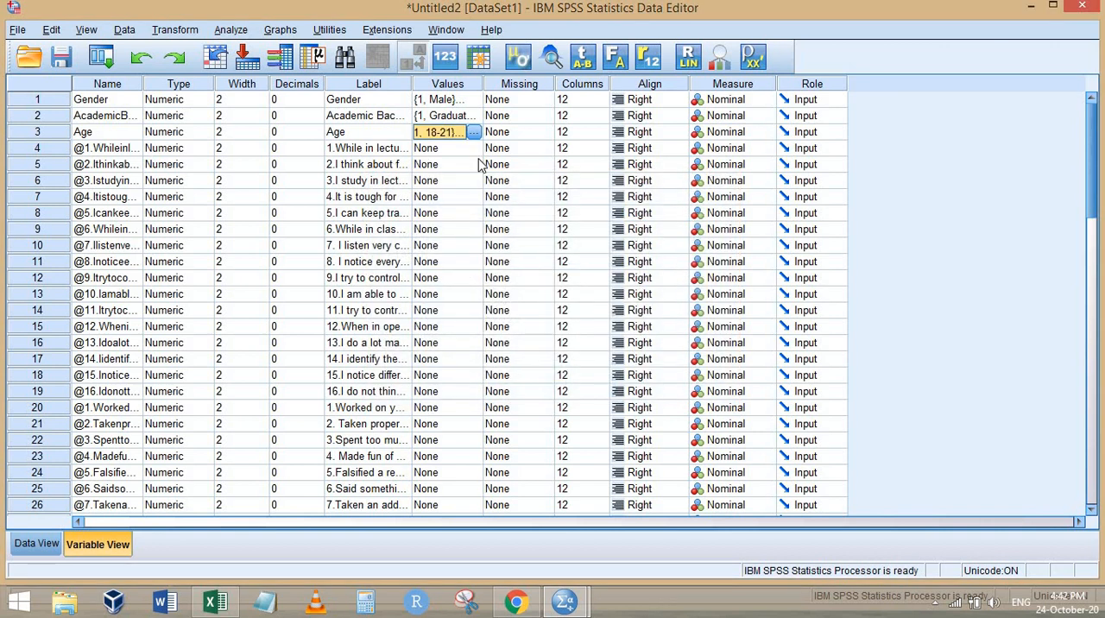
# Check the rating scale in the Chrome form and add value label 1 = "Rarely" to the "1.While in lectures" item in SPSS
pyautogui.hotkey('alt', 'Tab')
pyautogui.scroll(-5, 461, 311)
pyautogui.scroll(1, 362, 311)
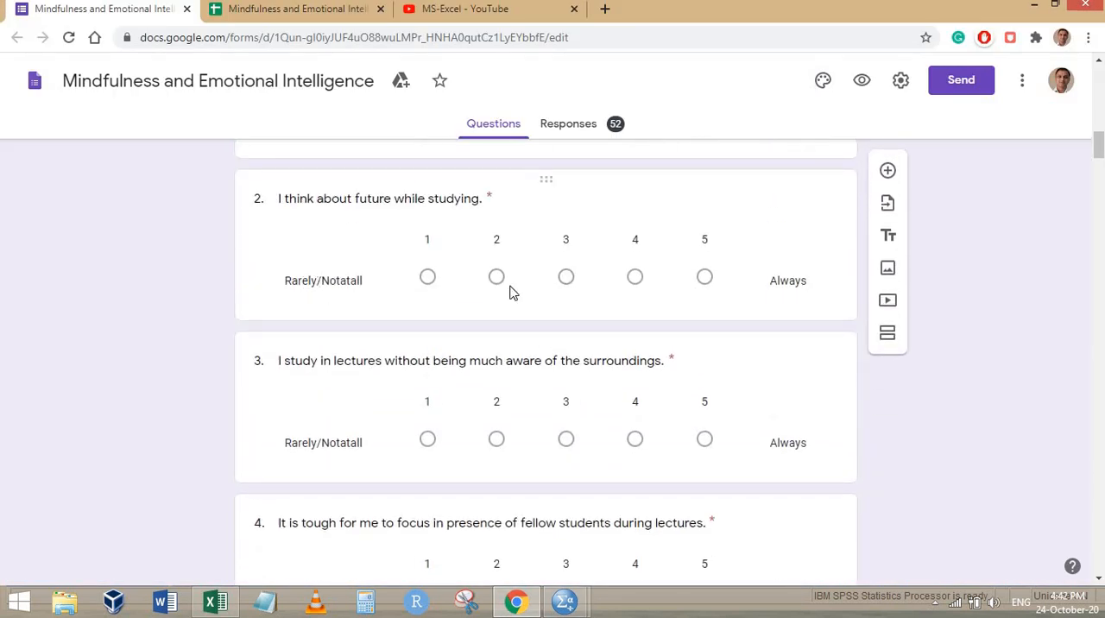
pyautogui.hotkey('alt', 'Tab')
pyautogui.click(477, 154)
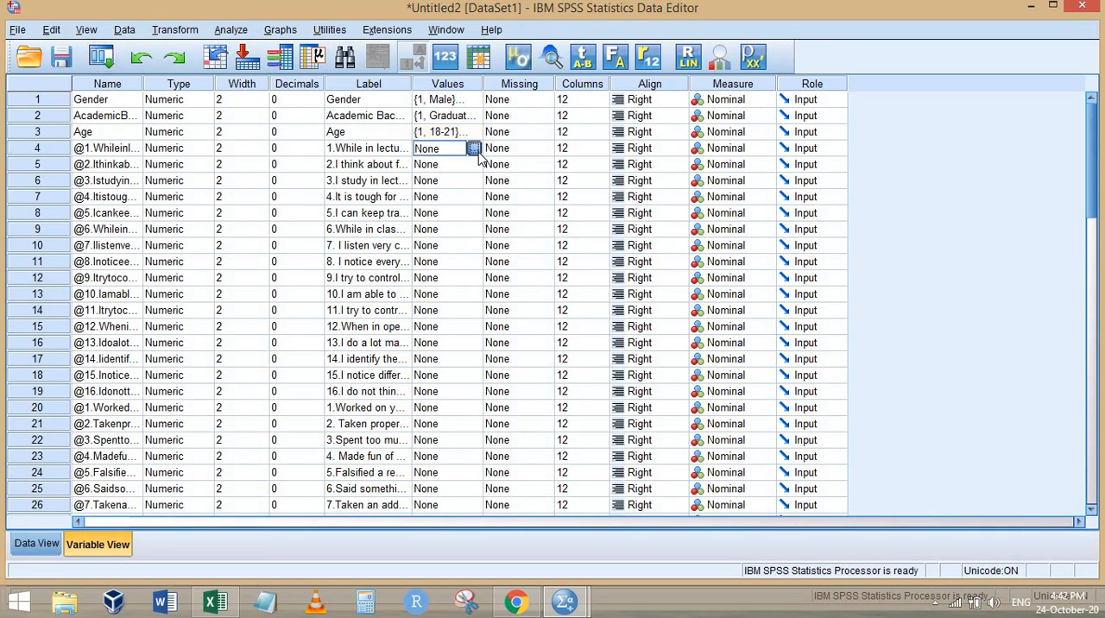
pyautogui.click(475, 150)
pyautogui.write('Rarely')
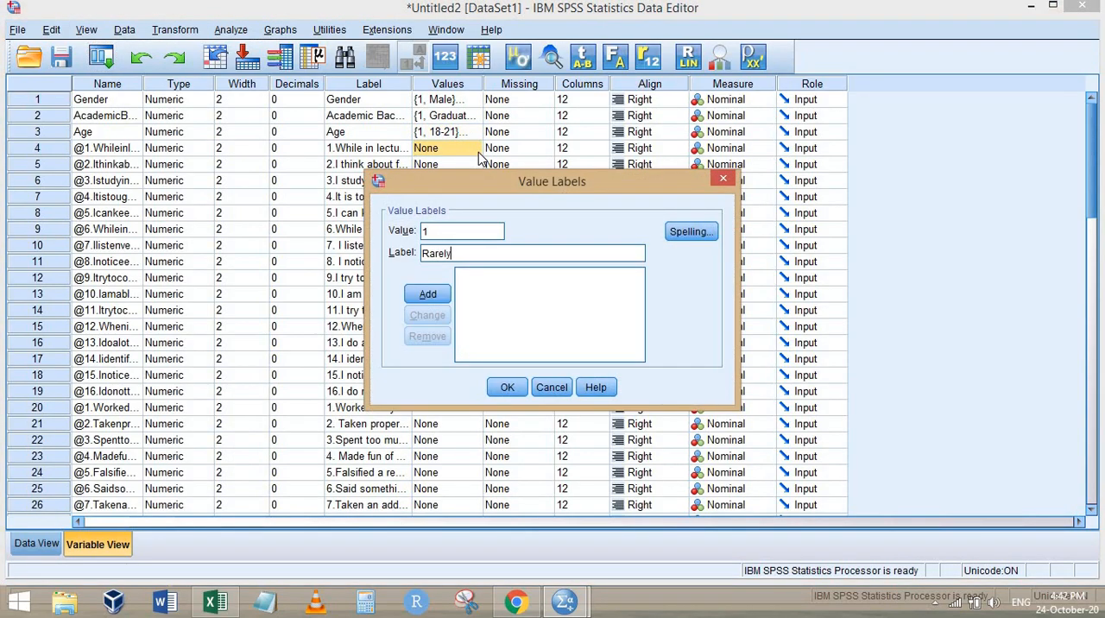
pyautogui.press('Return')
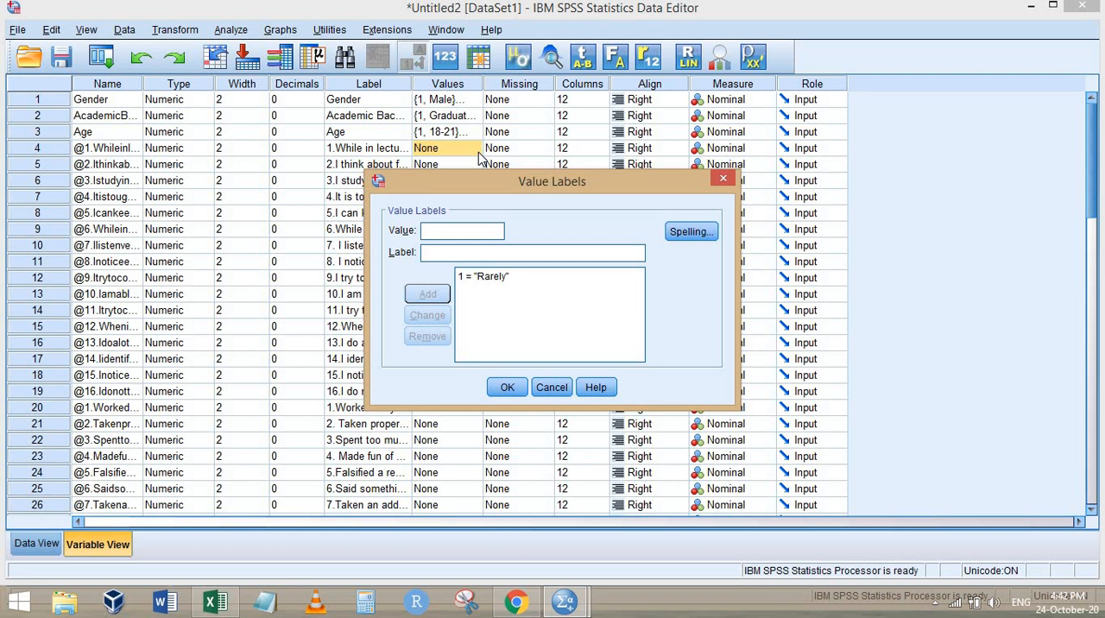
# Add value label 5 = "Always" to the same item, checking the scale in the Chrome form, and apply the labels
pyautogui.write('Always')
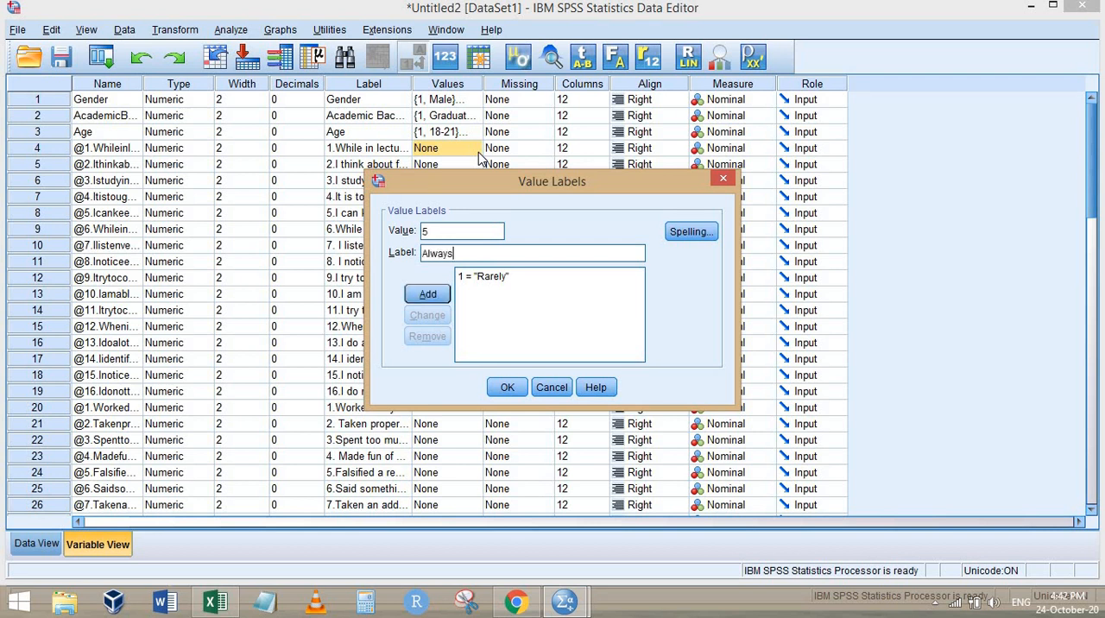
pyautogui.hotkey('alt', 'Tab')
pyautogui.hotkey('alt', 'Tab')
pyautogui.press('Return')
pyautogui.click(508, 387)
# Check in the Chrome form where the Rarely–Always scale ends and copy the first item's value labels to items 2–16 in SPSS
pyautogui.scroll(-3, 593, 344)
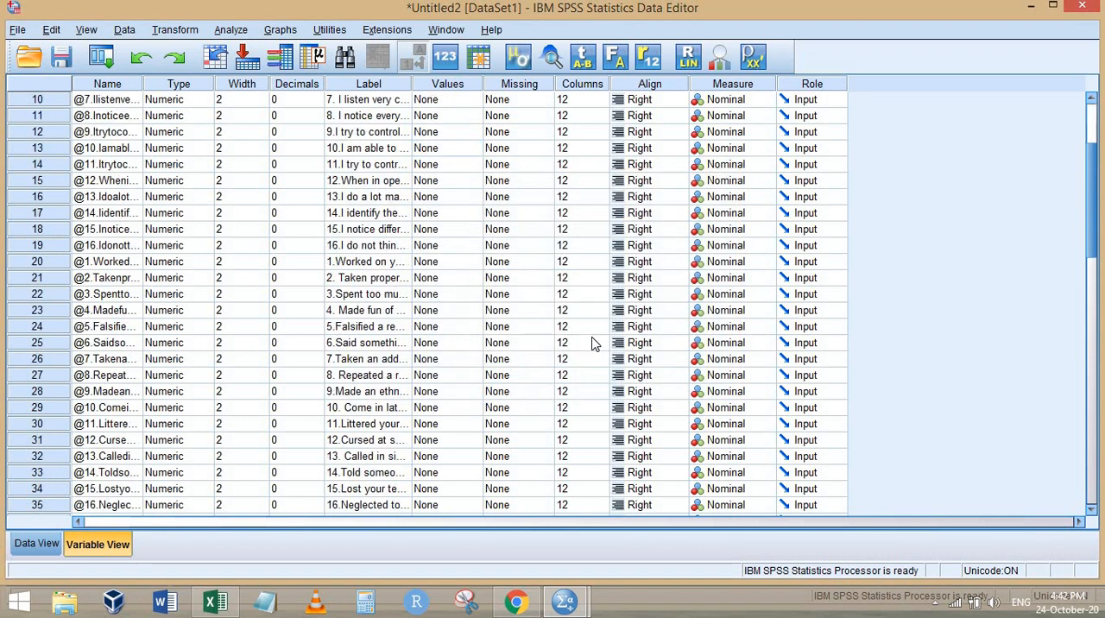
pyautogui.hotkey('alt', 'Tab')
pyautogui.scroll(-15, 711, 279)
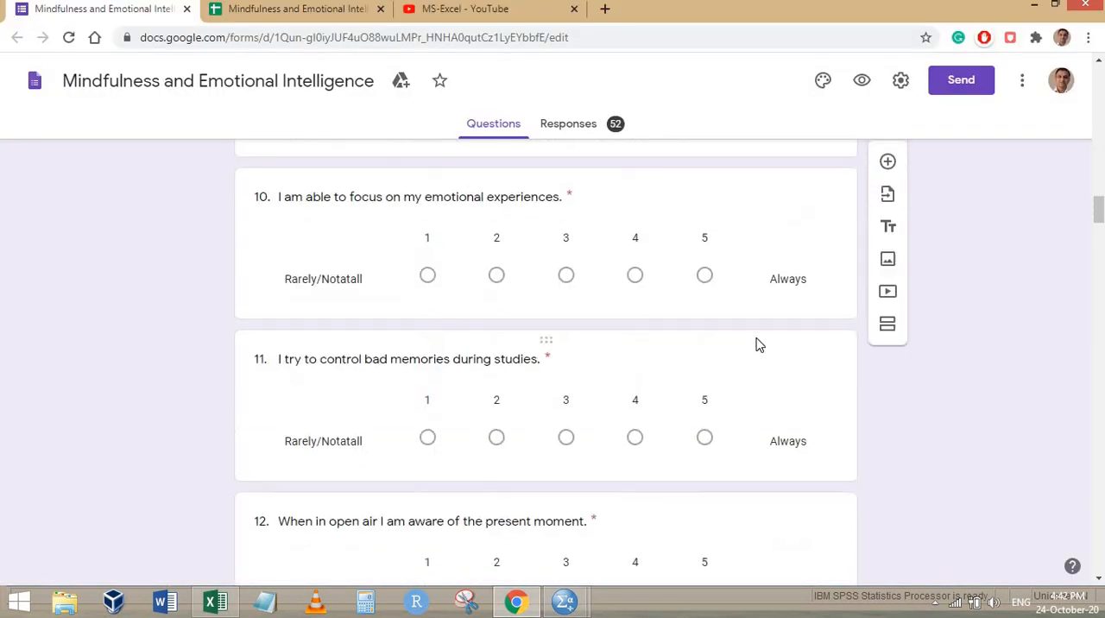
pyautogui.scroll(-18, 760, 336)
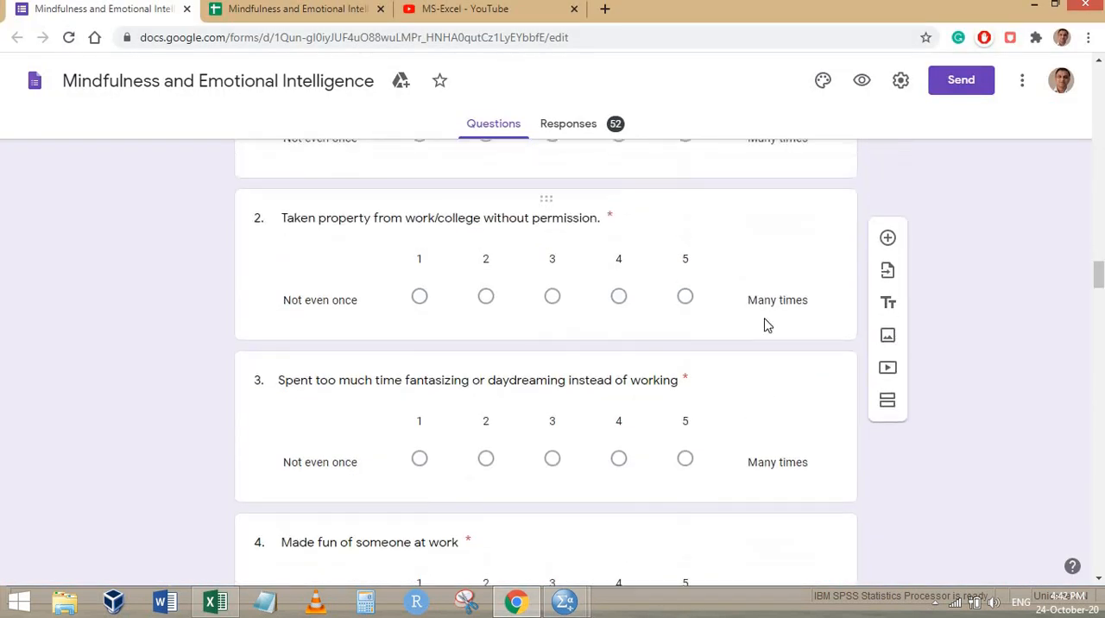
pyautogui.scroll(4, 767, 325)
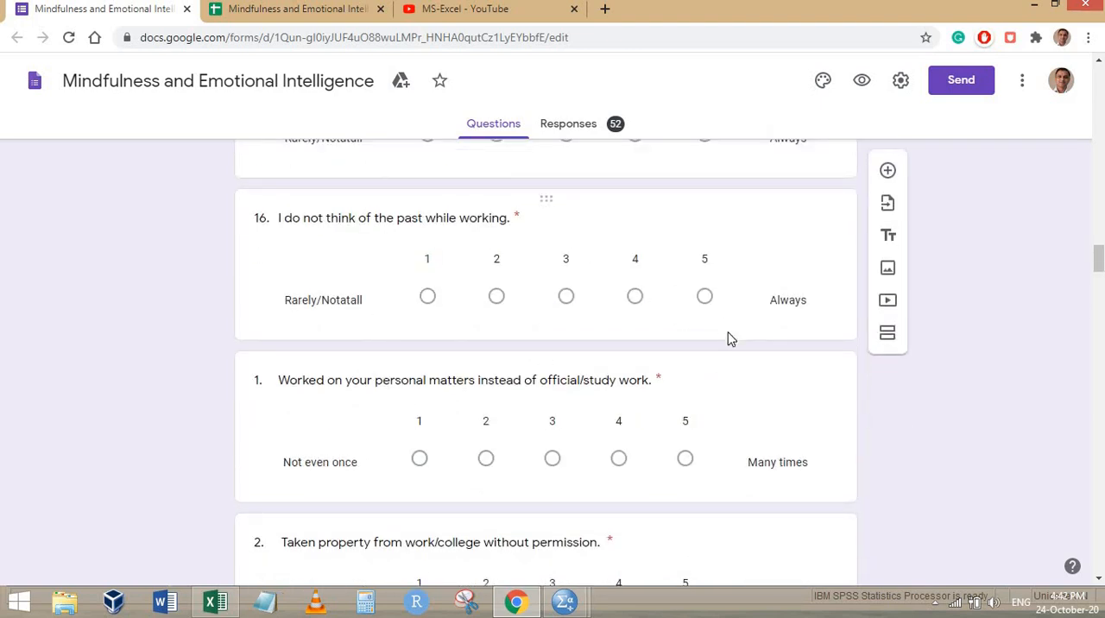
pyautogui.hotkey('alt', 'Tab')
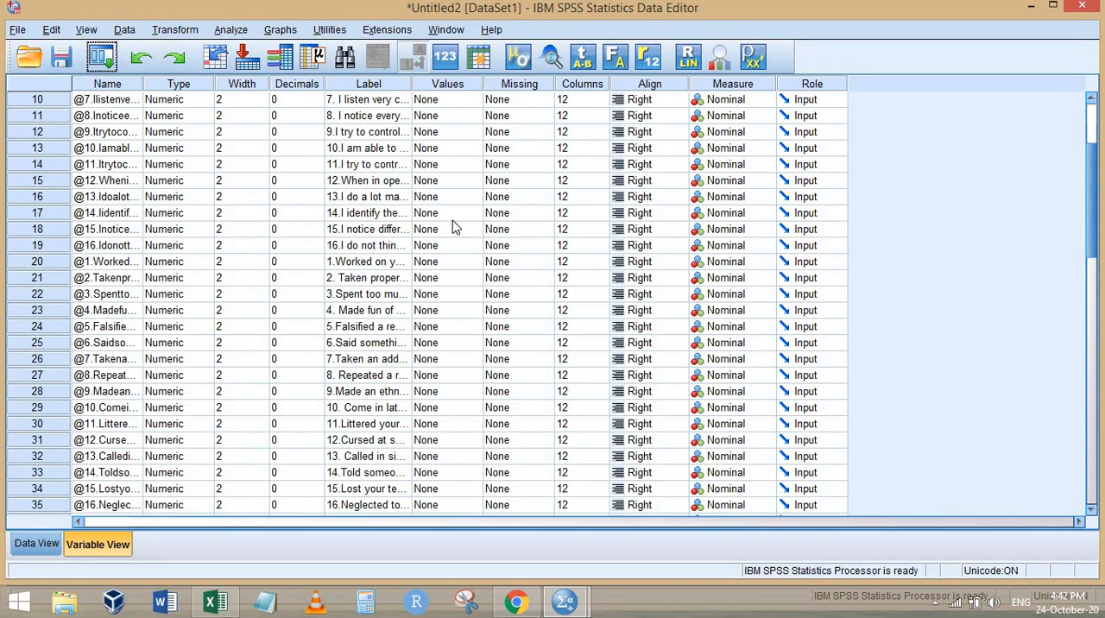
pyautogui.scroll(3, 455, 227)
pyautogui.rightClick(448, 152)
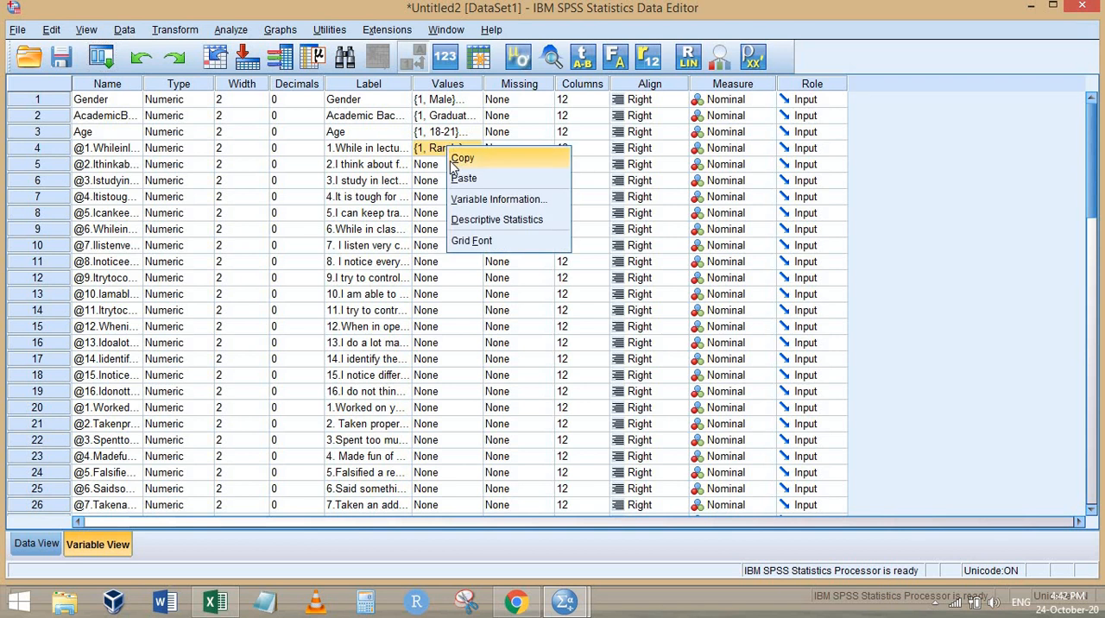
pyautogui.click(462, 159)
pyautogui.moveTo(449, 165); pyautogui.dragTo(457, 391)
pyautogui.rightClick(458, 310)
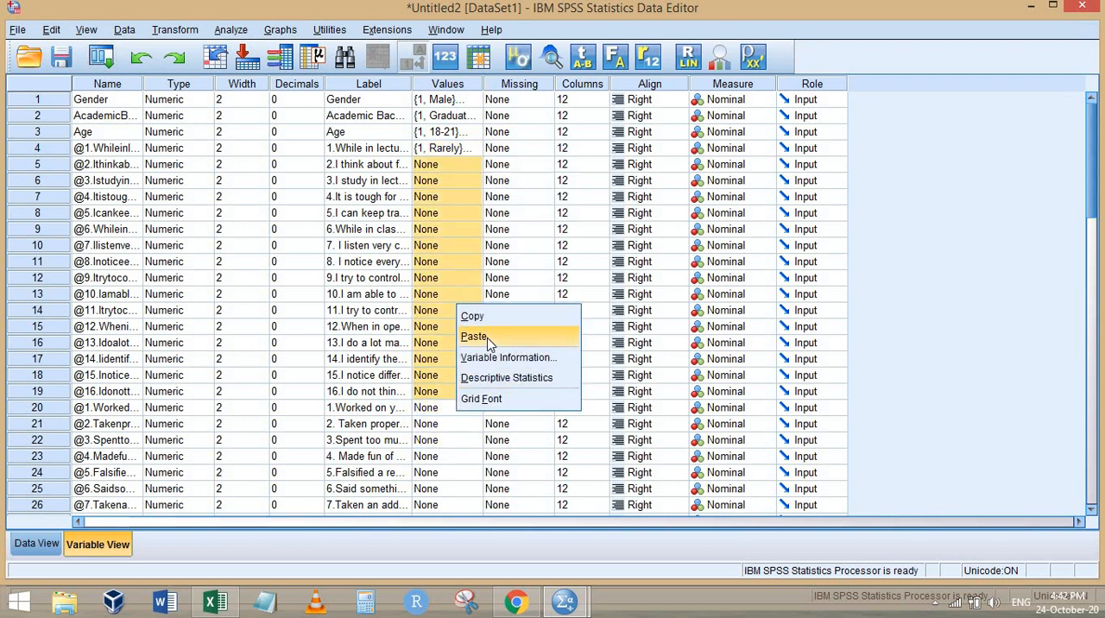
pyautogui.click(488, 336)
# Check the scale of "Worked on your personal matters" in the Chrome form and add value label 1 = "Not even once" to it in SPSS
pyautogui.click(466, 411)
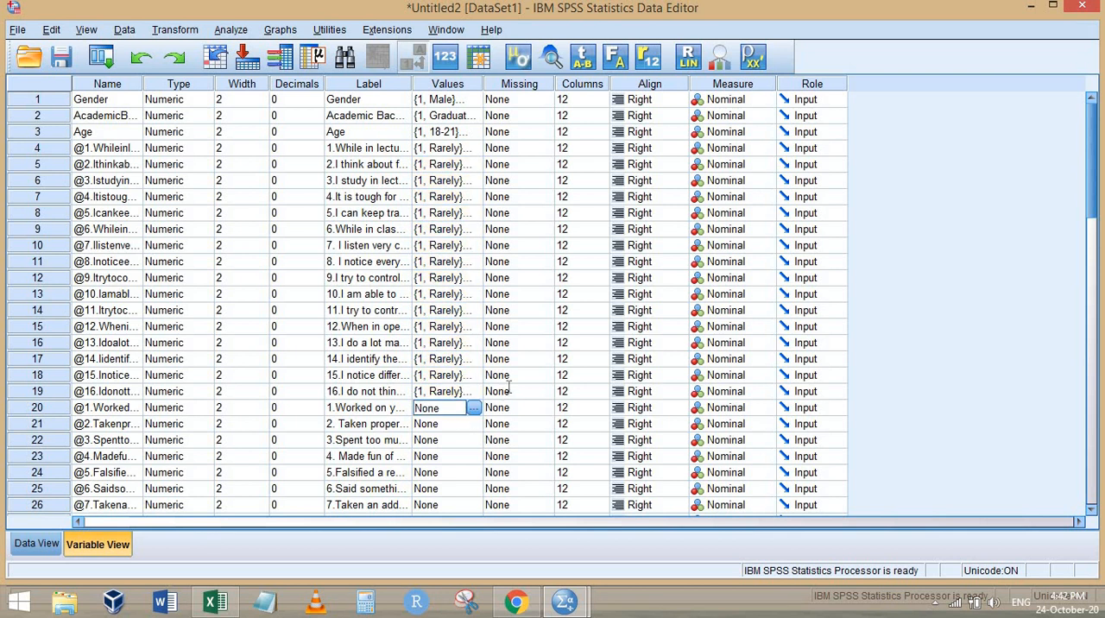
pyautogui.hotkey('alt', 'Tab')
pyautogui.scroll(-2, 328, 353)
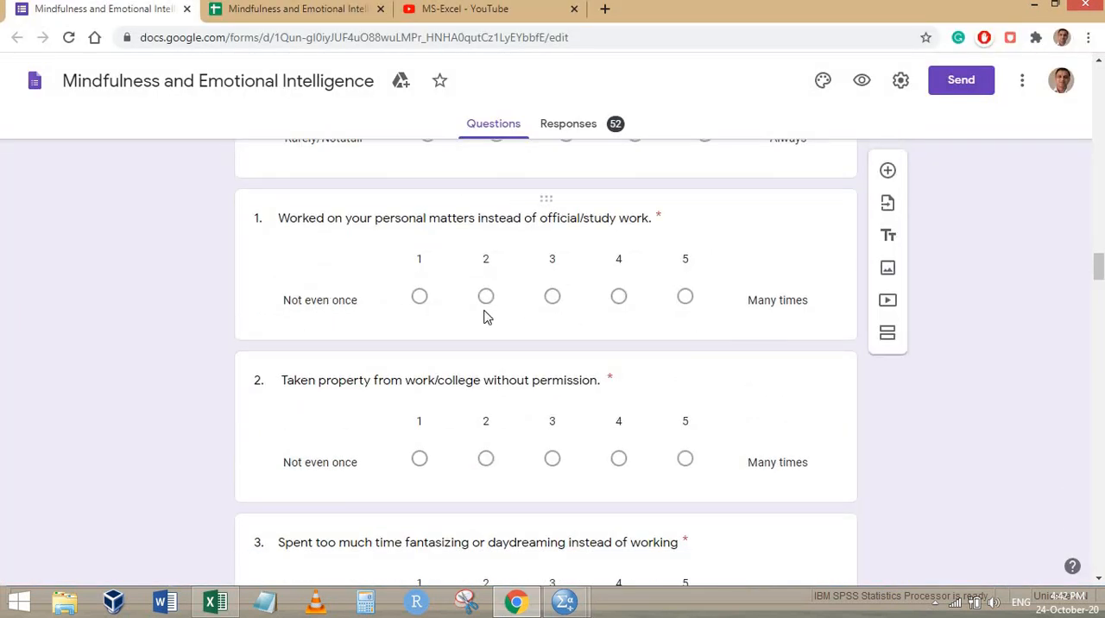
pyautogui.hotkey('alt', 'Tab')
pyautogui.click(475, 408)
pyautogui.write('1')
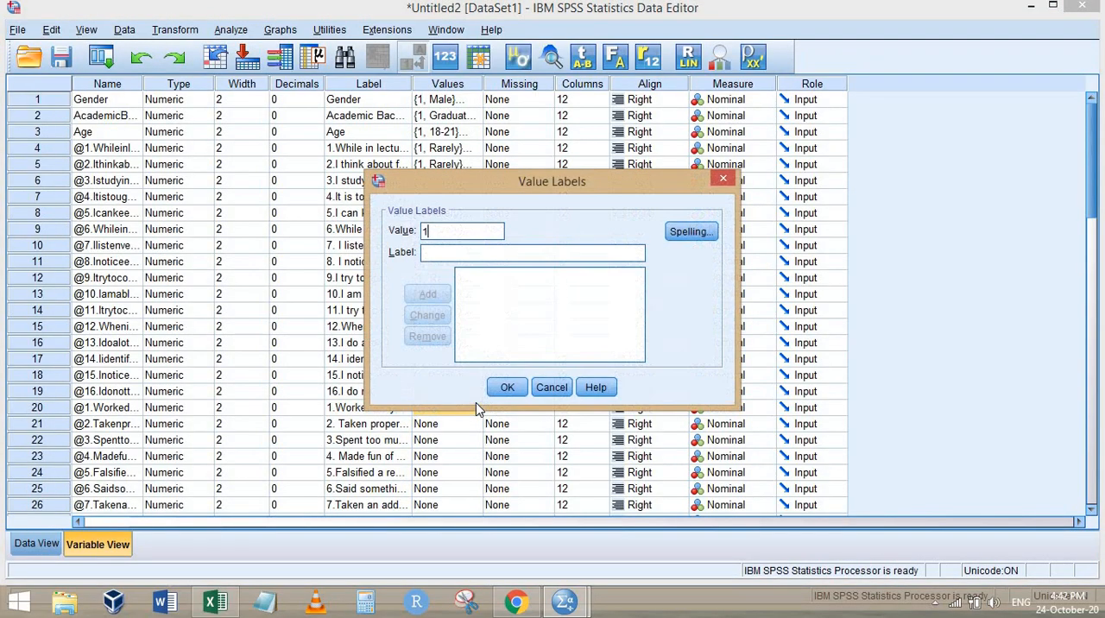
pyautogui.write(' = "Not even')
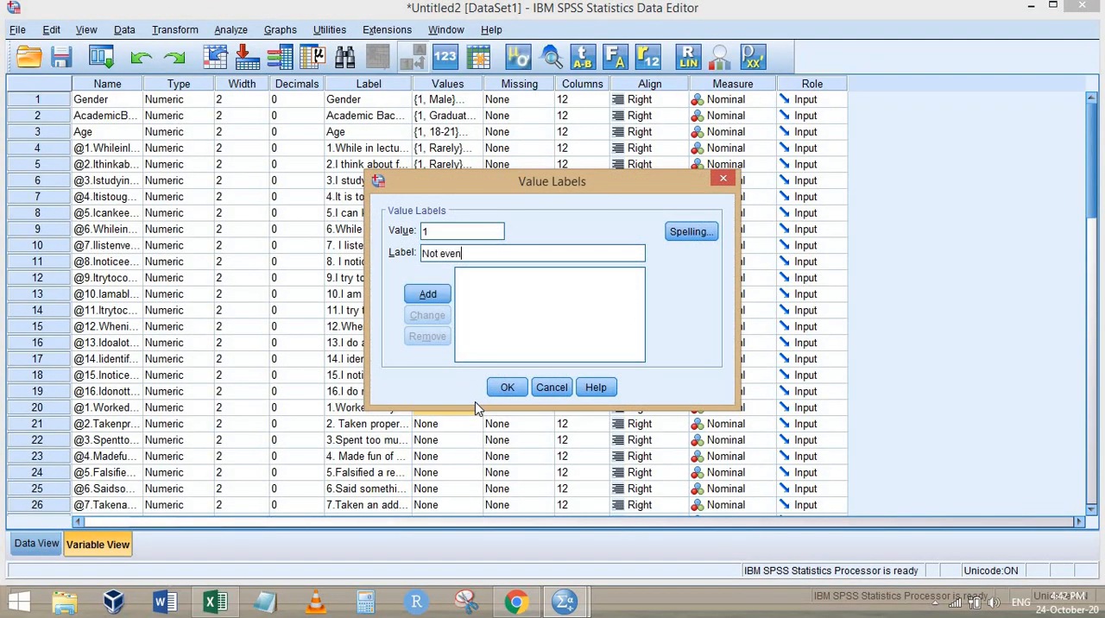
pyautogui.write(' once')
pyautogui.press('Return')
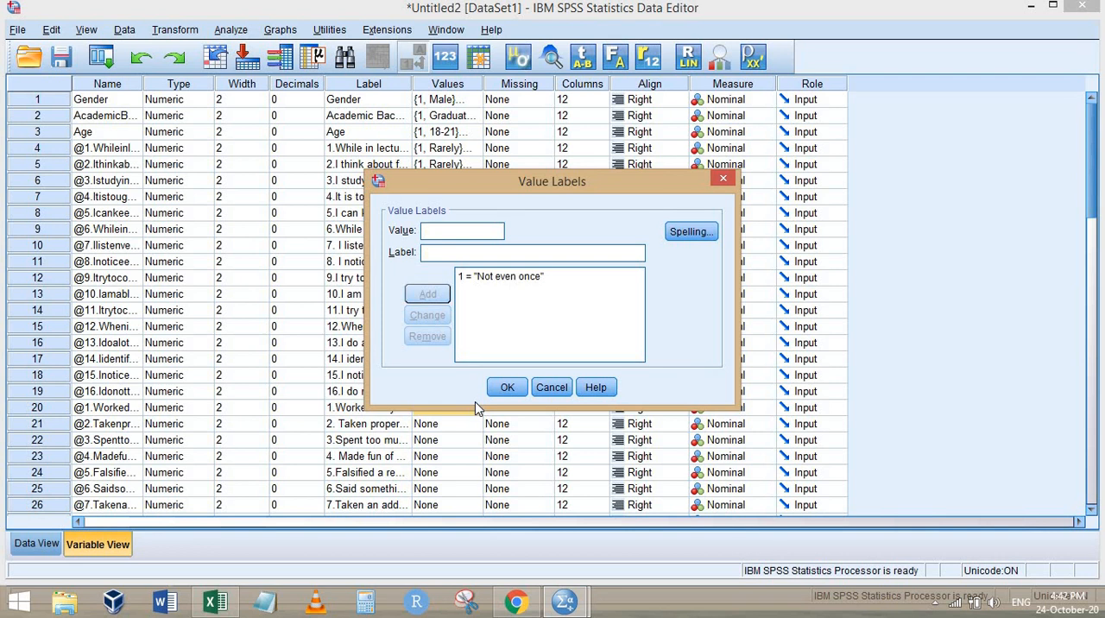
# Add value label 5 = "Many times" to the "Worked on your personal matters" item and apply its labels
pyautogui.write('5')
pyautogui.press('Tab')
pyautogui.write('Many times')
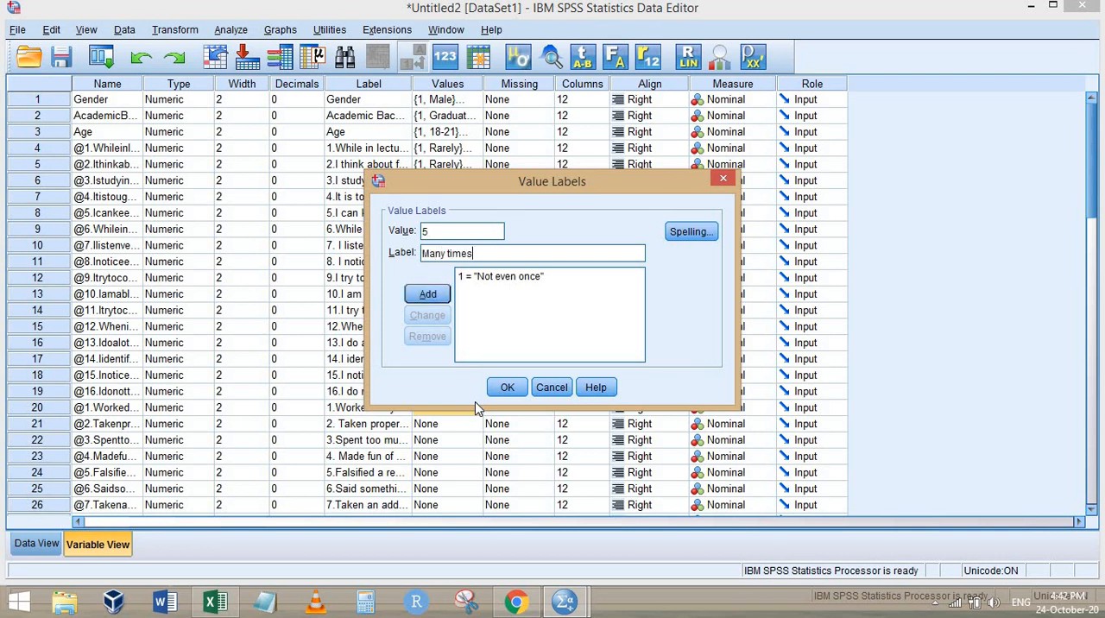
pyautogui.press('Return')
pyautogui.click(505, 388)
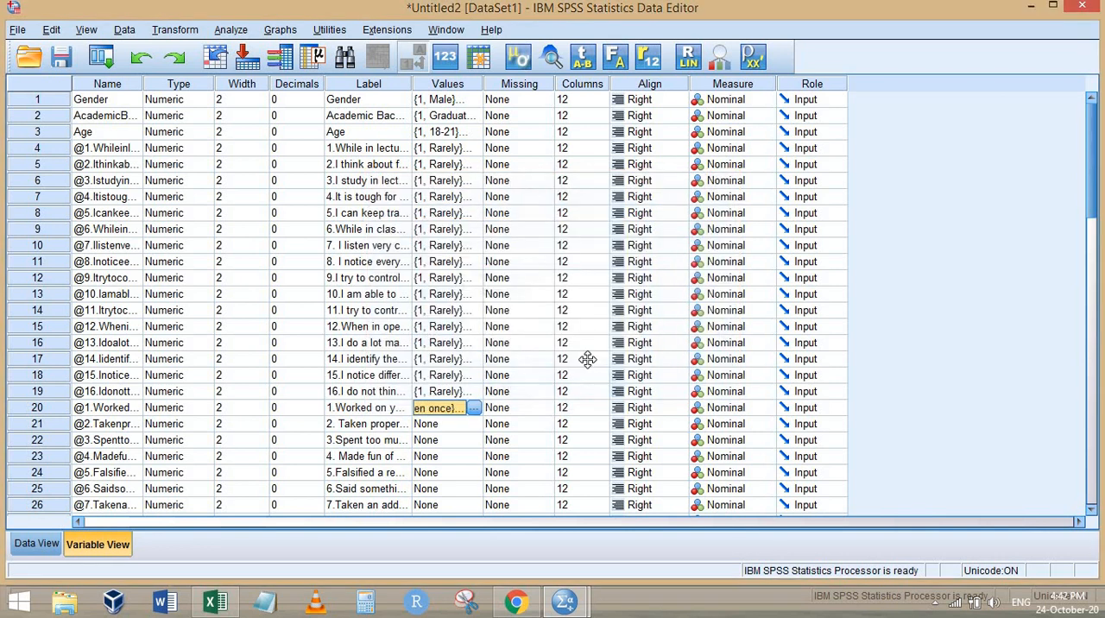
# Check in the Chrome form up to which item the "Not even once"–"Many times" scale applies
pyautogui.hotkey('alt', 'Tab')
pyautogui.scroll(-20, 617, 347)
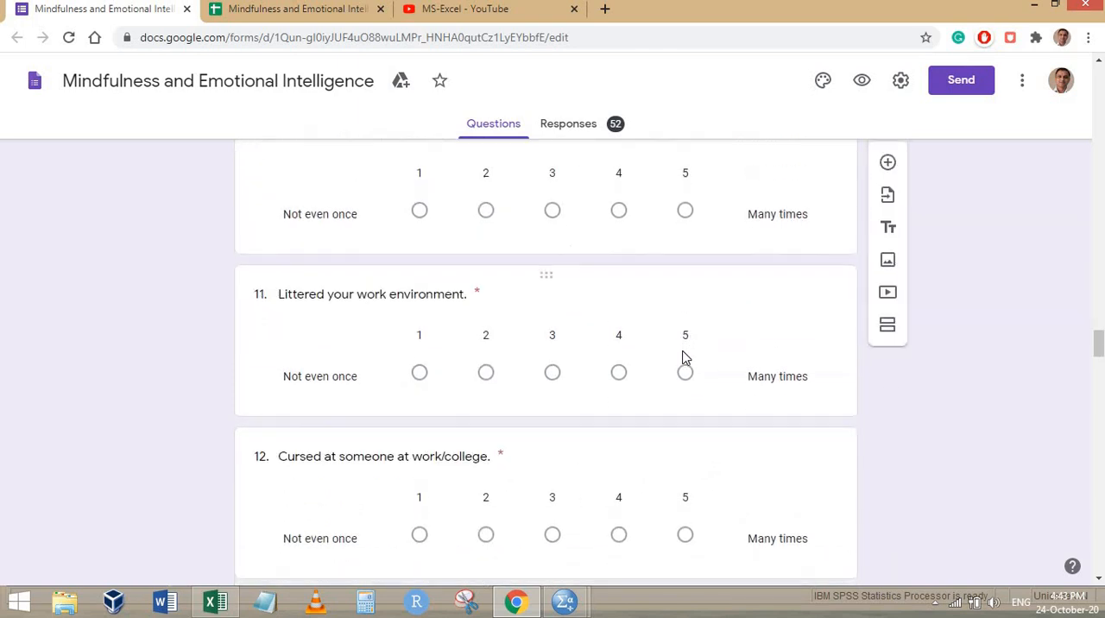
pyautogui.scroll(-15, 682, 351)
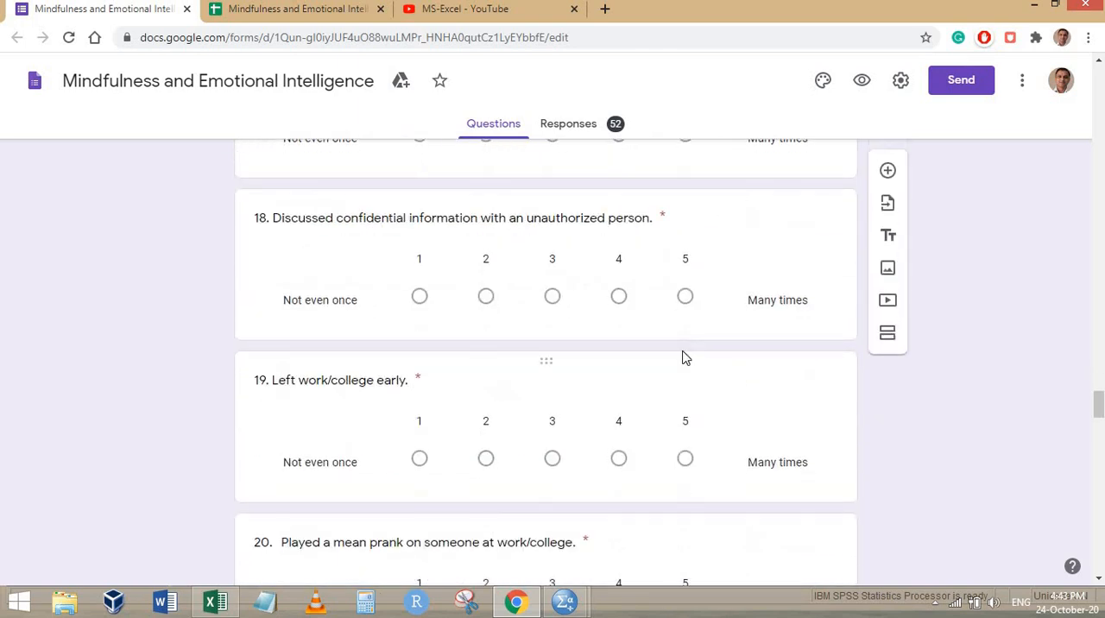
pyautogui.scroll(-17, 682, 350)
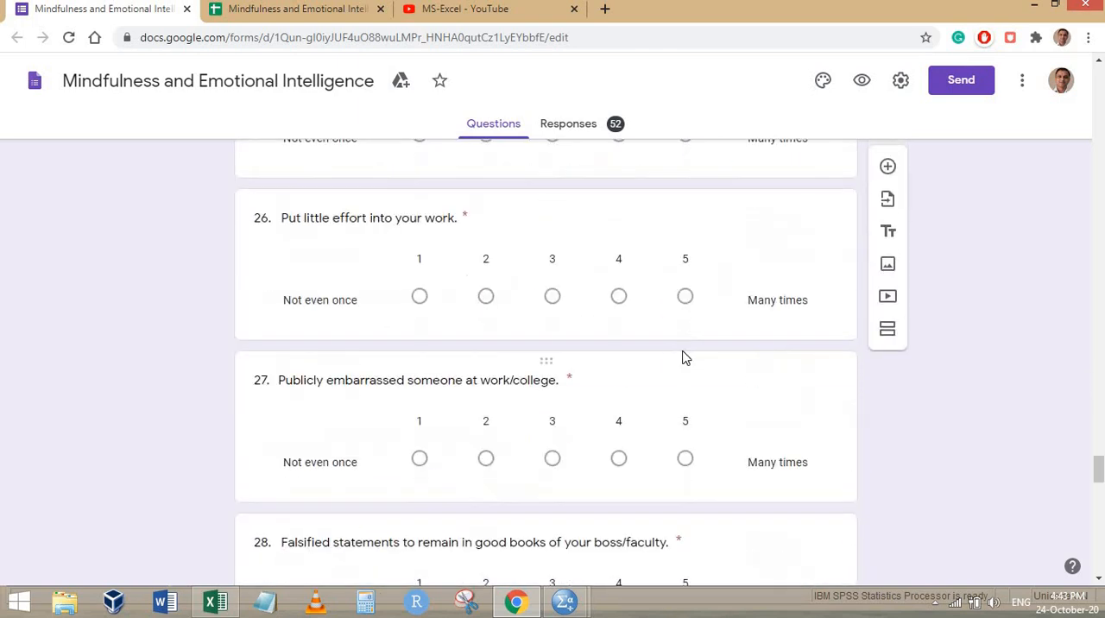
pyautogui.scroll(3, 752, 370)
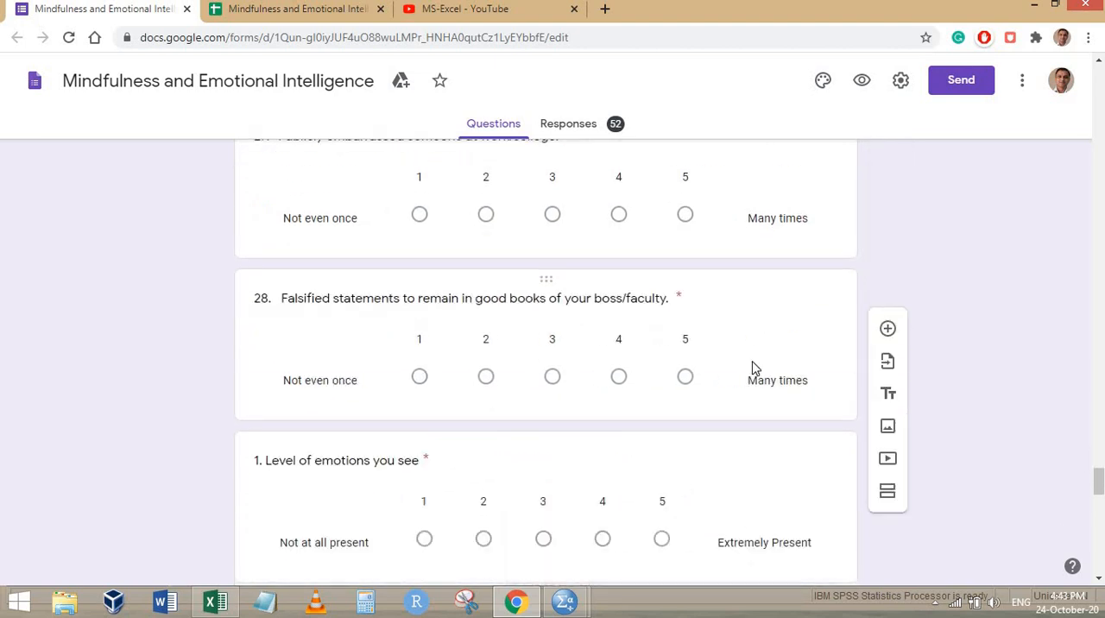
# In SPSS, copy the value labels of "Worked on your personal matters" to items 2–28 of the same scale
pyautogui.hotkey('alt', 'Tab')
pyautogui.rightClick(448, 414)
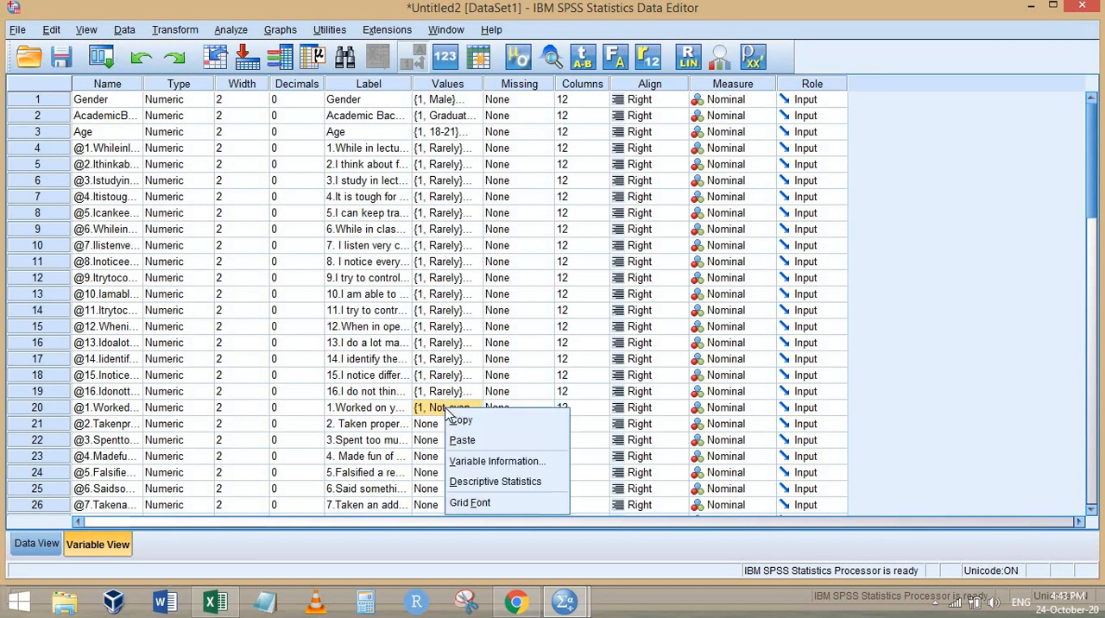
pyautogui.click(454, 423)
pyautogui.moveTo(448, 423); pyautogui.dragTo(449, 456)
pyautogui.moveTo(458, 570); pyautogui.dragTo(464, 249)
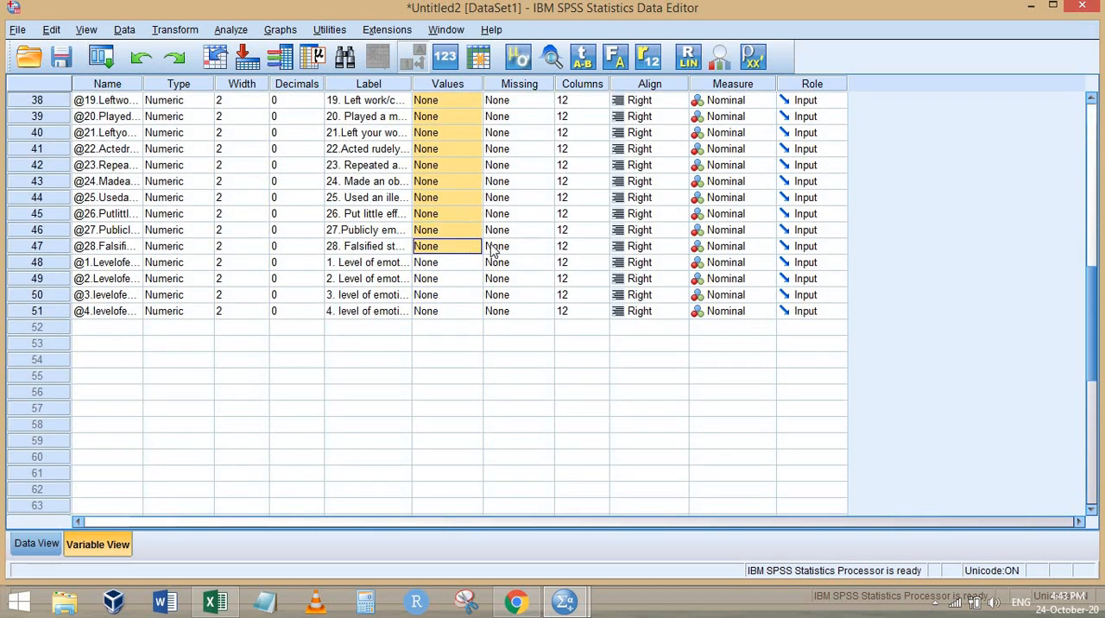
pyautogui.rightClick(493, 248)
pyautogui.click(494, 249)
# Check the scale of "1. Level of emotions you see" in the Chrome form and add value label 1 = "Not at all present" to it in SPSS
pyautogui.hotkey('alt', 'Tab')
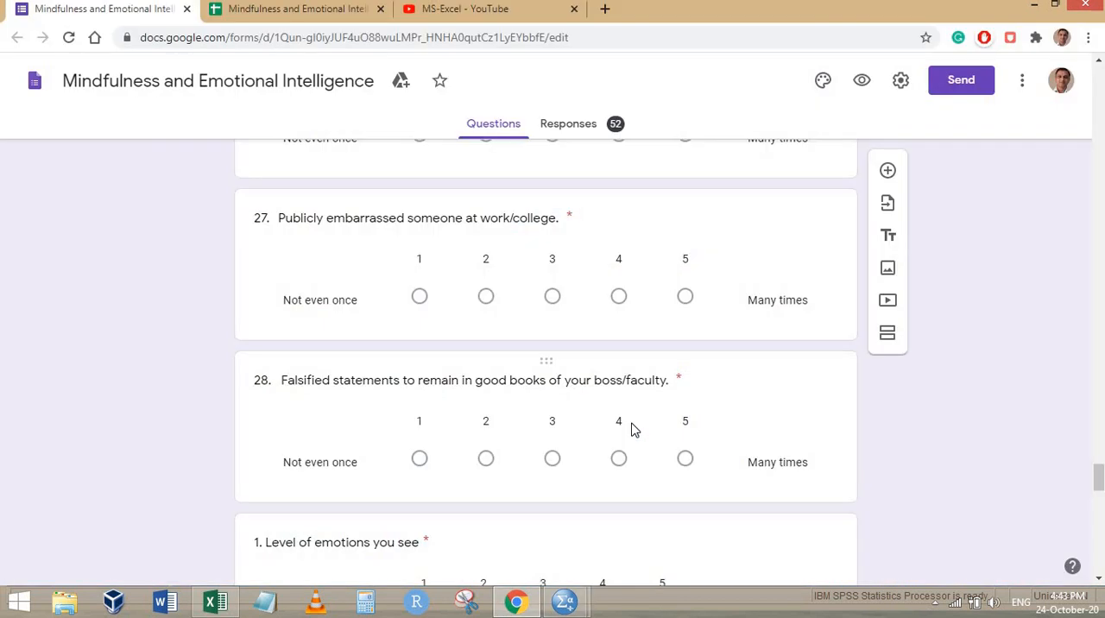
pyautogui.scroll(-4, 634, 432)
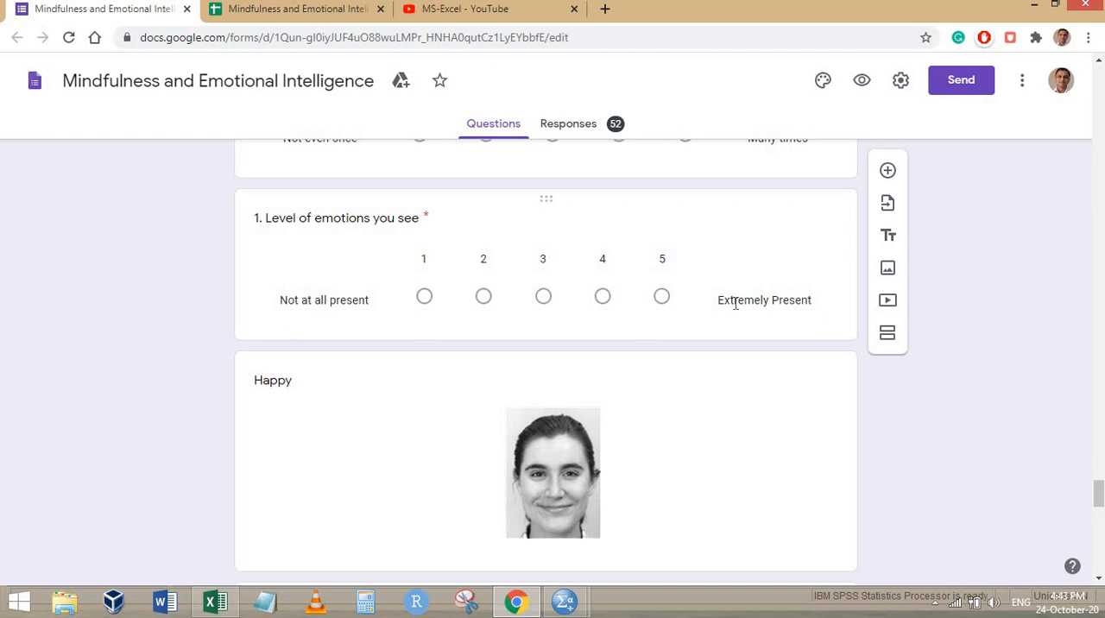
pyautogui.hotkey('alt', 'Tab')
pyautogui.click(479, 264)
pyautogui.click(480, 266)
pyautogui.write('1')
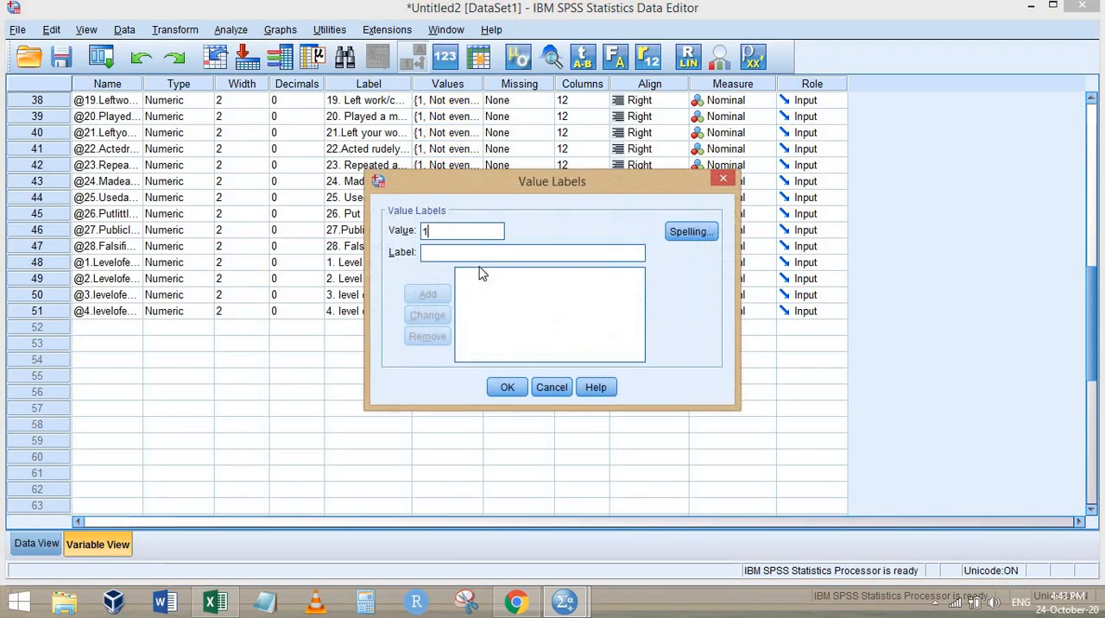
pyautogui.write('No')
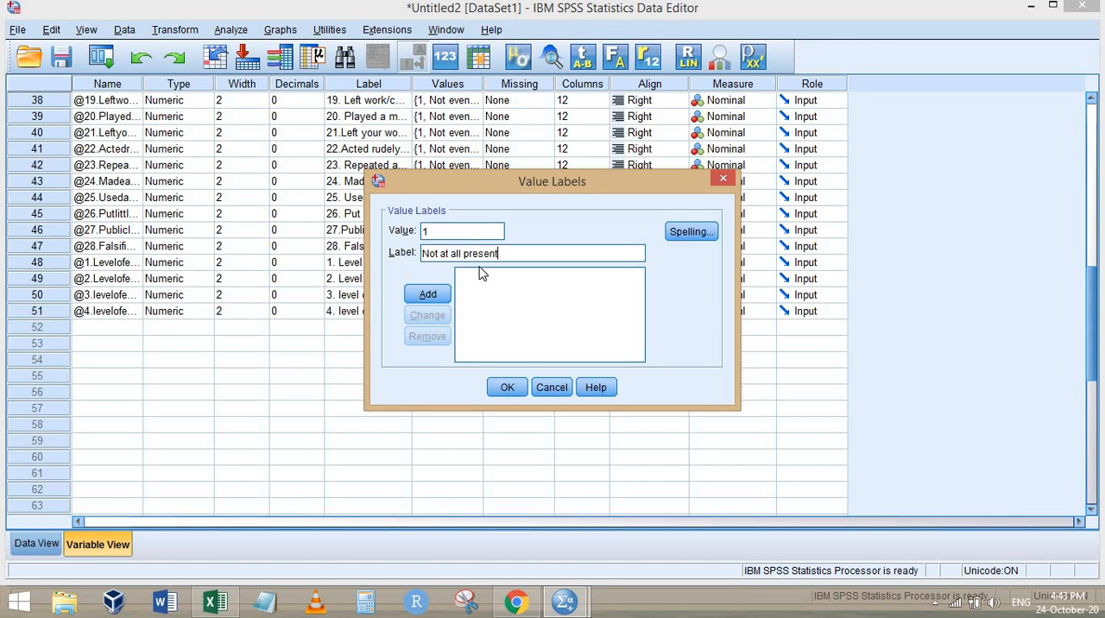
pyautogui.write('t at all present')
pyautogui.press('Return')
# Recheck the upper end of the emotions scale in Chrome, add value label 5 = "Extremely Present" in SPSS, and apply the labels
pyautogui.hotkey('alt', 'Tab')
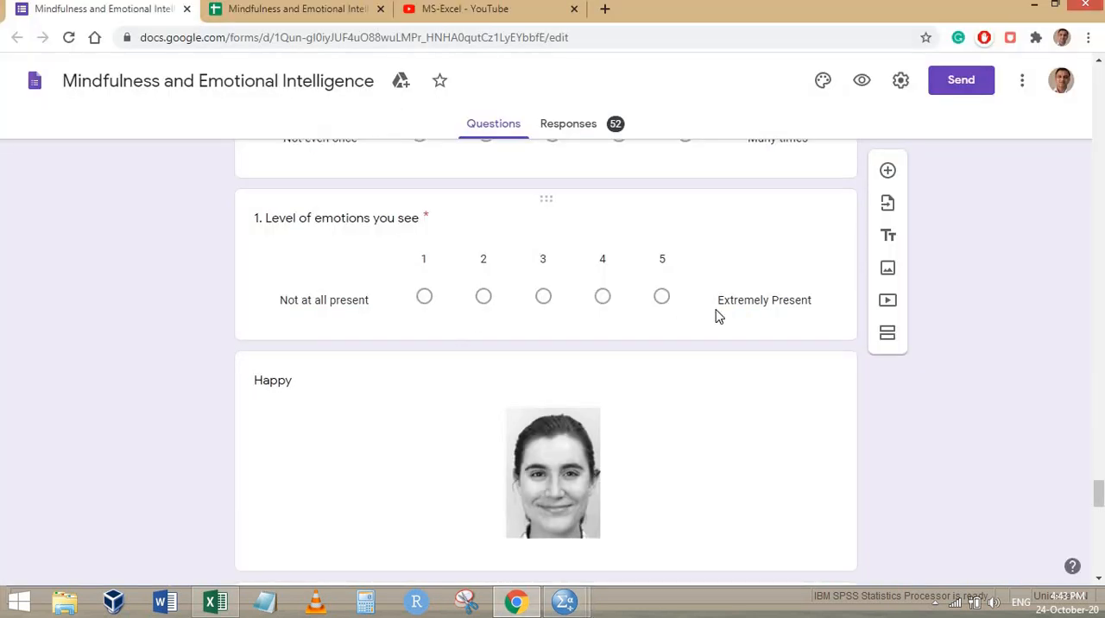
pyautogui.hotkey('alt', 'Tab')
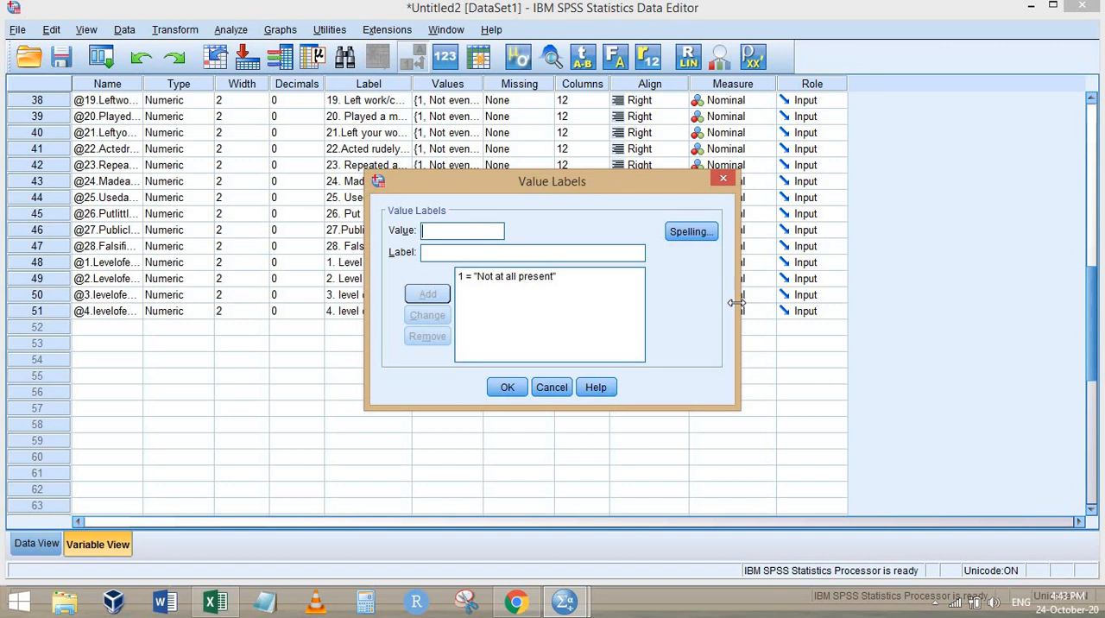
pyautogui.write('Extremely Present')
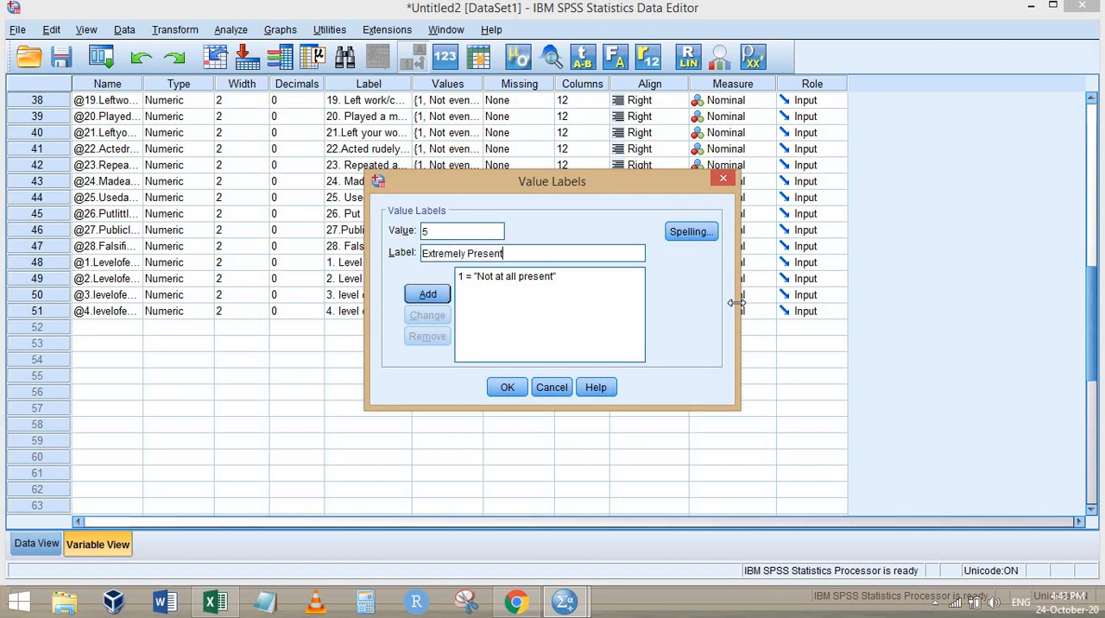
pyautogui.press('Return')
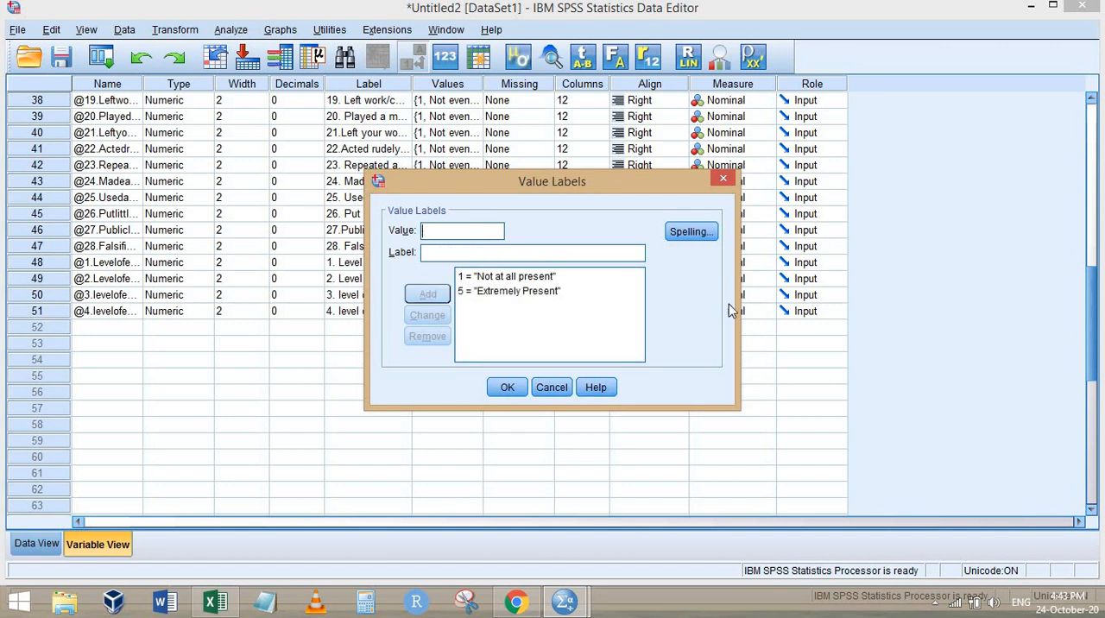
pyautogui.click(507, 386)
# Check the remaining emotion items in the Chrome form and copy the first emotion item's value labels to emotion items 2–4 in SPSS
pyautogui.hotkey('alt', 'Tab')
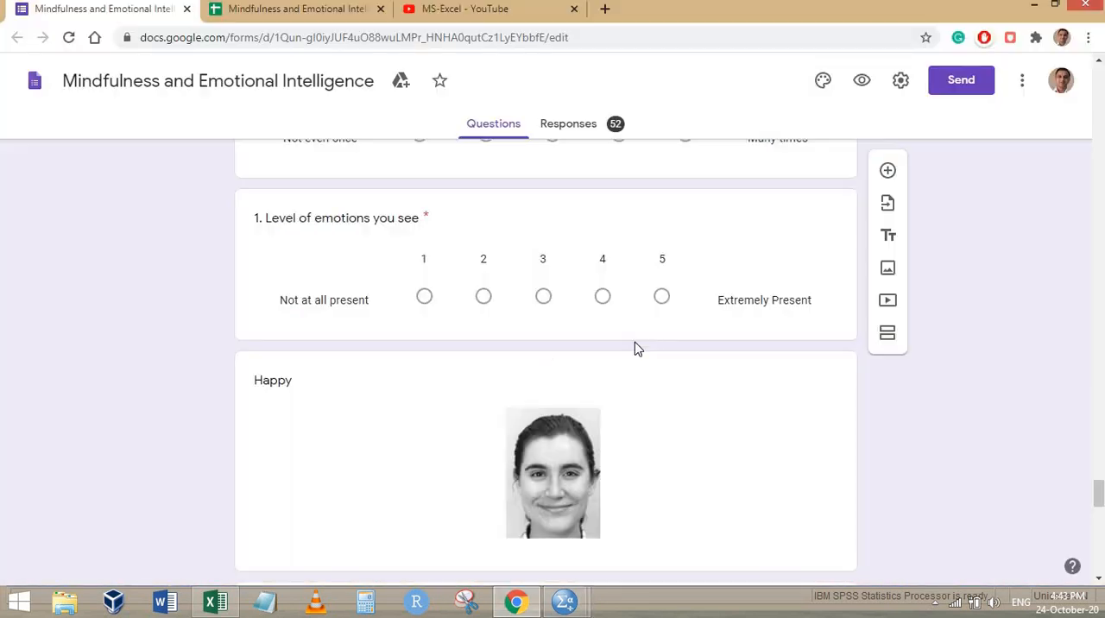
pyautogui.scroll(-5, 634, 341)
pyautogui.scroll(-10, 640, 329)
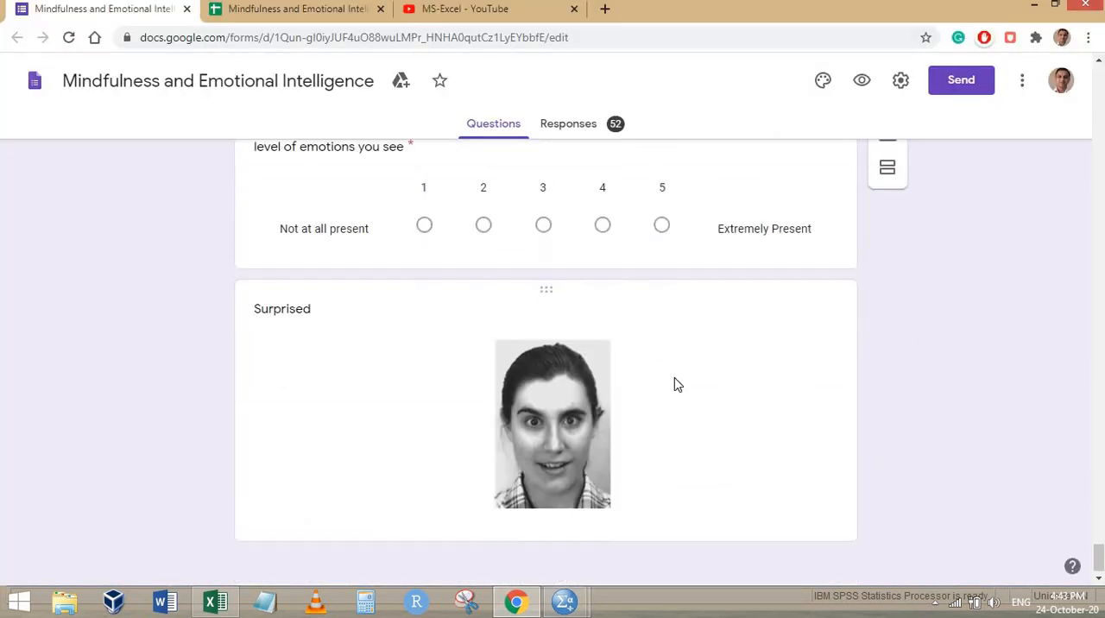
pyautogui.hotkey('alt', 'Tab')
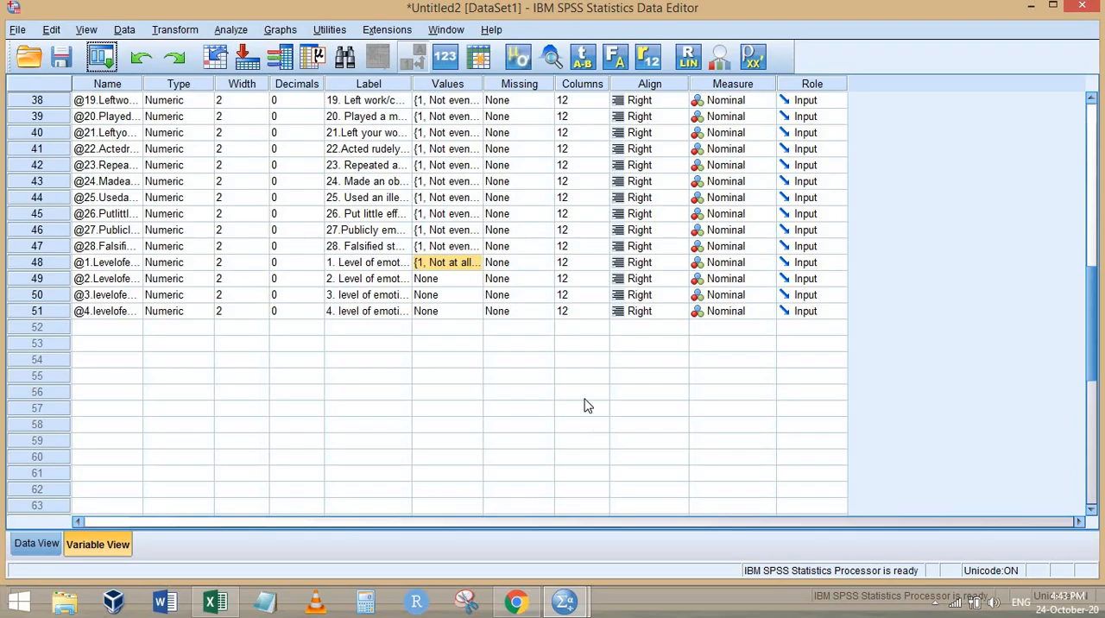
pyautogui.rightClick(443, 265)
pyautogui.click(449, 279)
pyautogui.moveTo(448, 280); pyautogui.dragTo(447, 304)
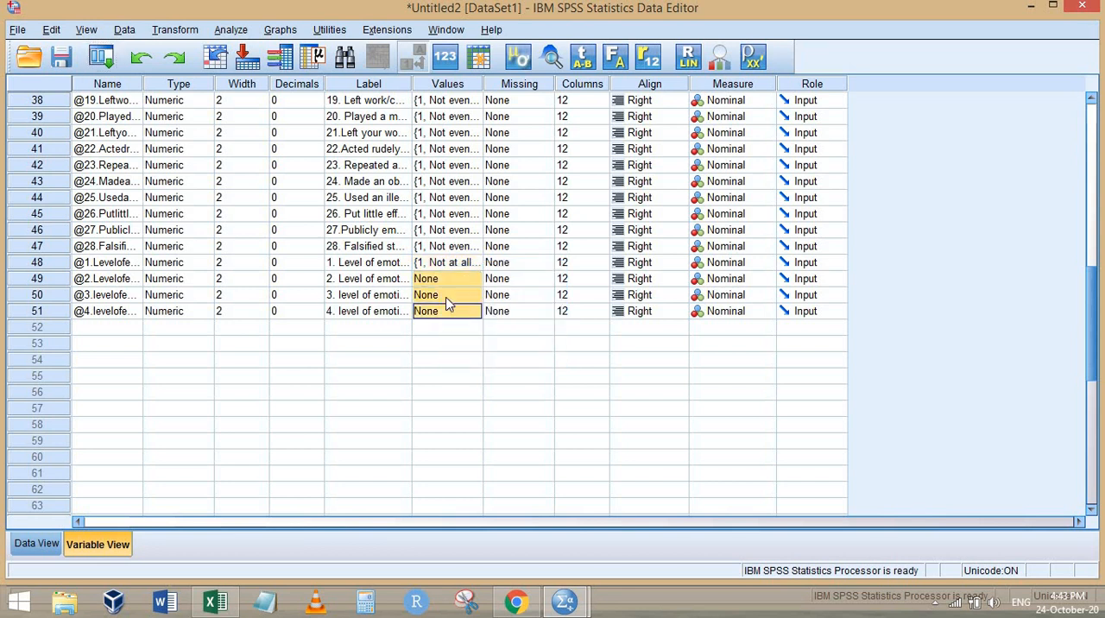
pyautogui.rightClick(414, 297)
pyautogui.click(478, 329)
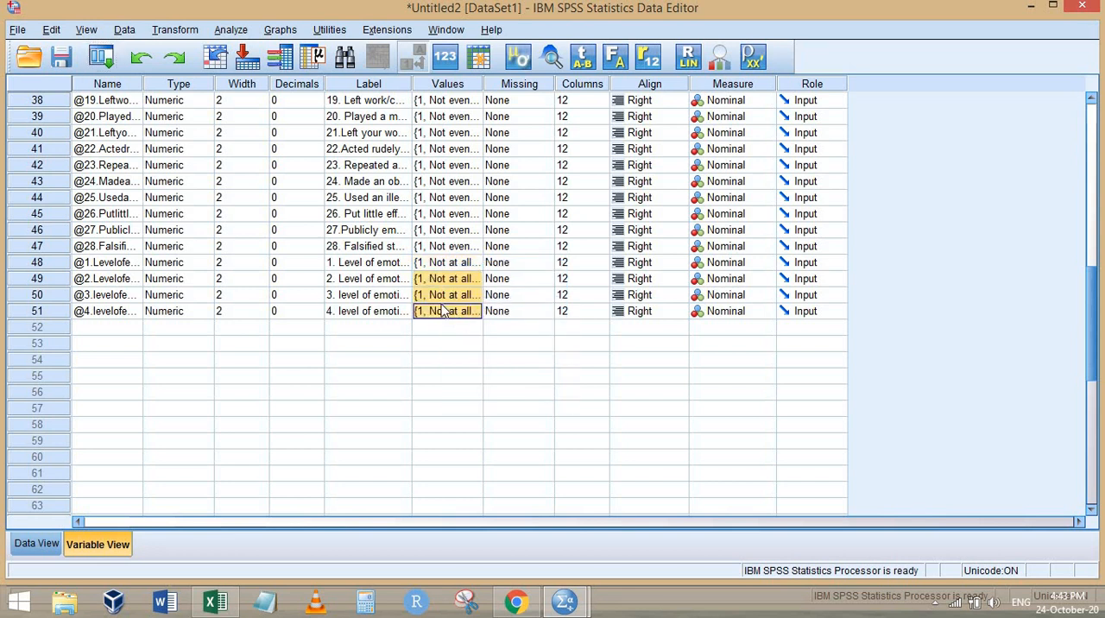
# Show the data view and switch the value labels display on and off to compare the answer labels with their numeric codes
pyautogui.click(26, 546)
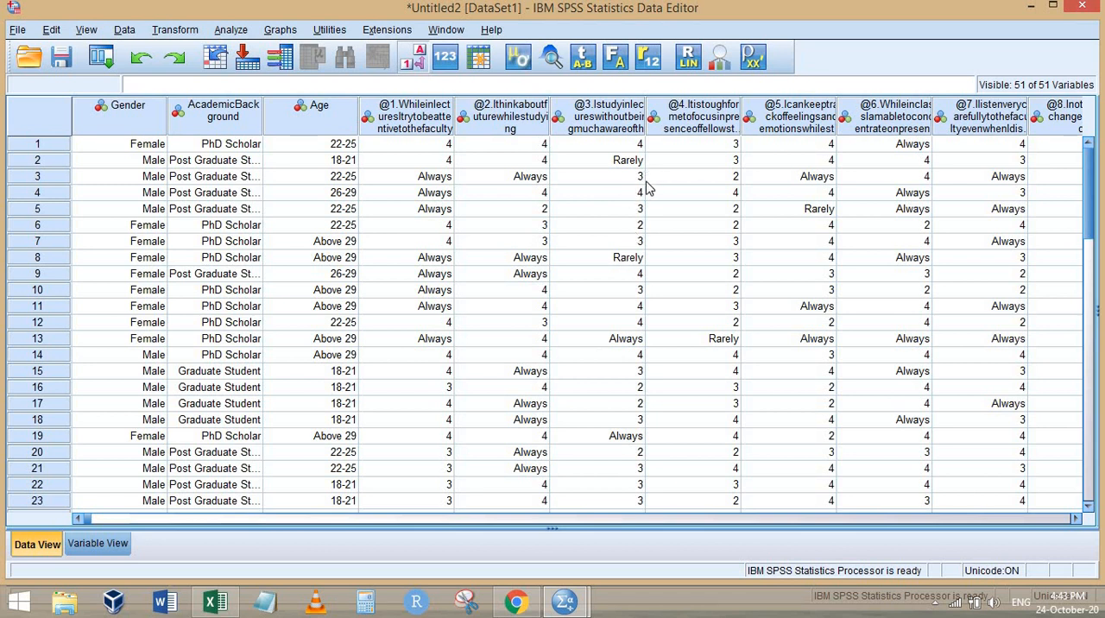
pyautogui.click(414, 59)
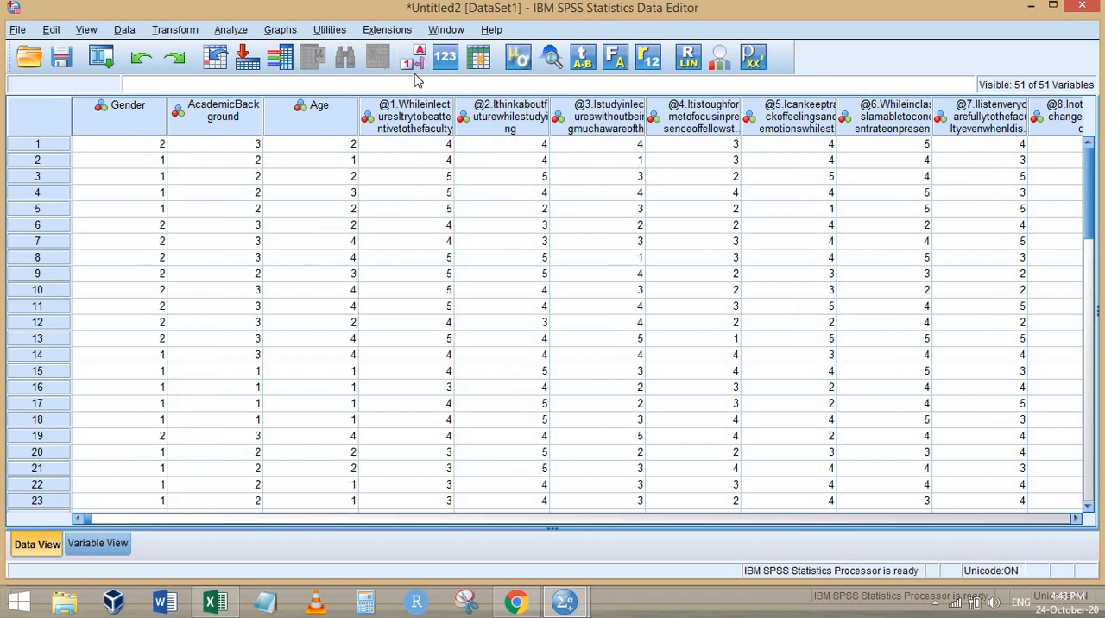
pyautogui.click(87, 30)
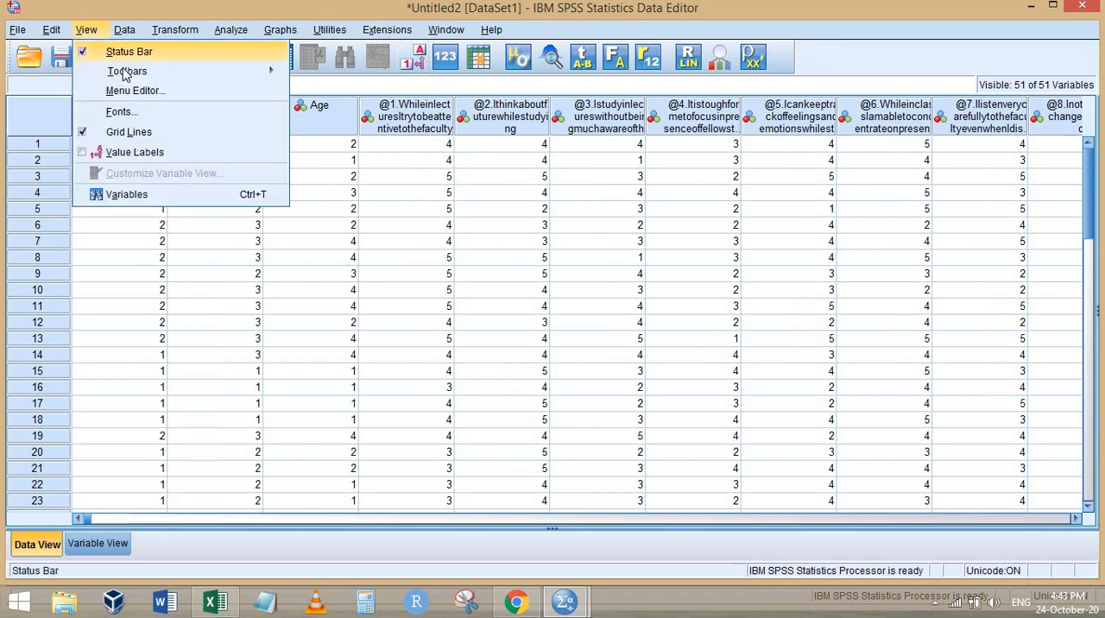
pyautogui.click(135, 154)
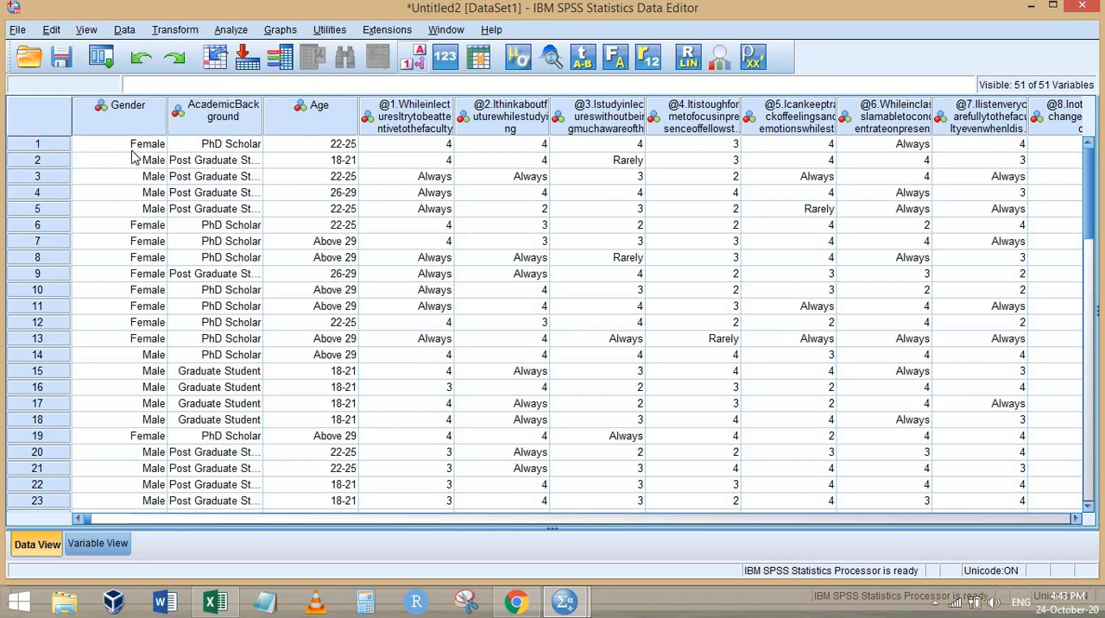
pyautogui.click(417, 65)
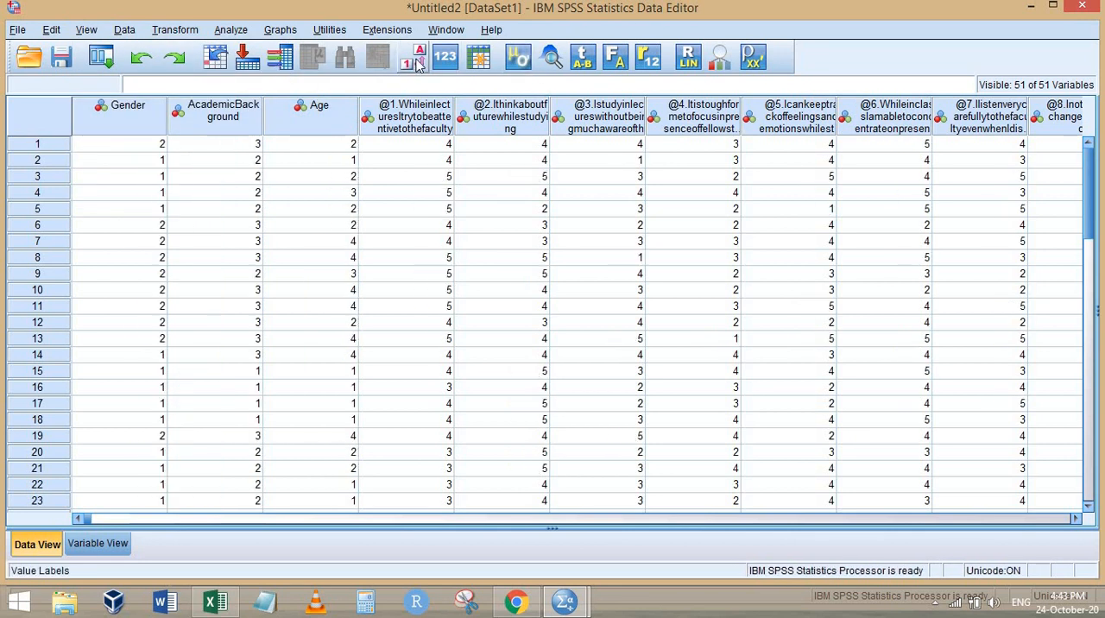
pyautogui.click(416, 65)
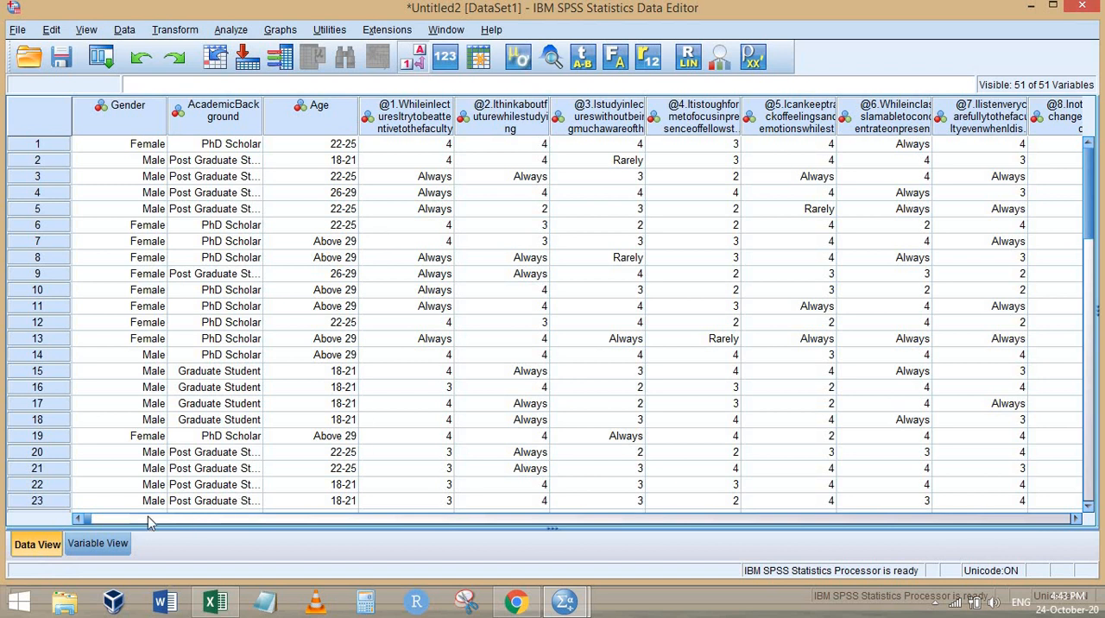
pyautogui.moveTo(91, 519); pyautogui.dragTo(143, 528)
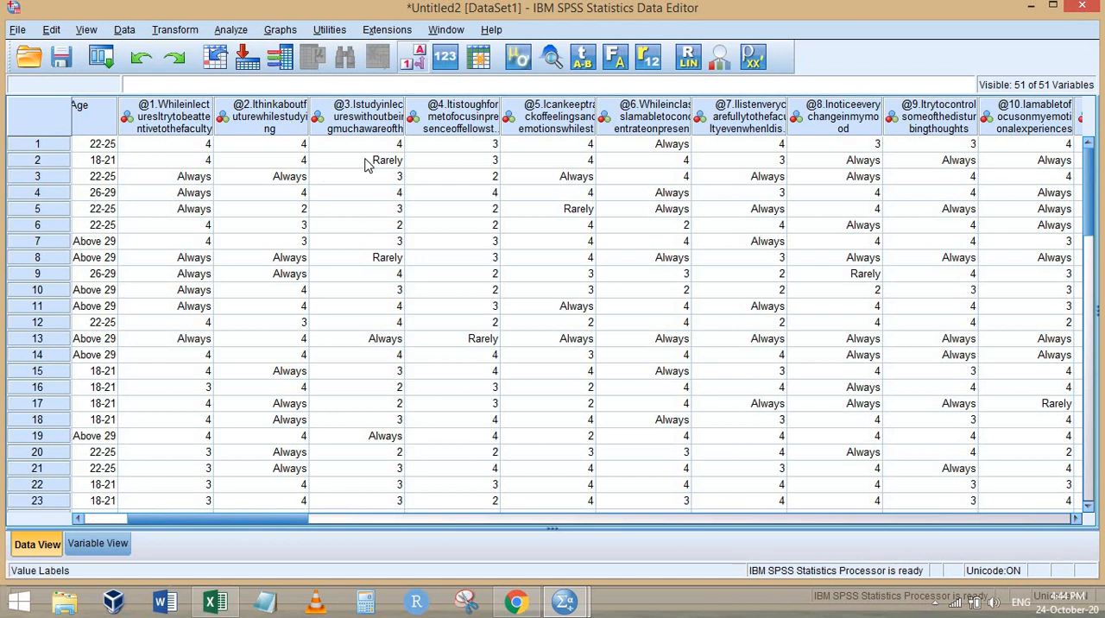
pyautogui.moveTo(293, 523); pyautogui.dragTo(172, 520)
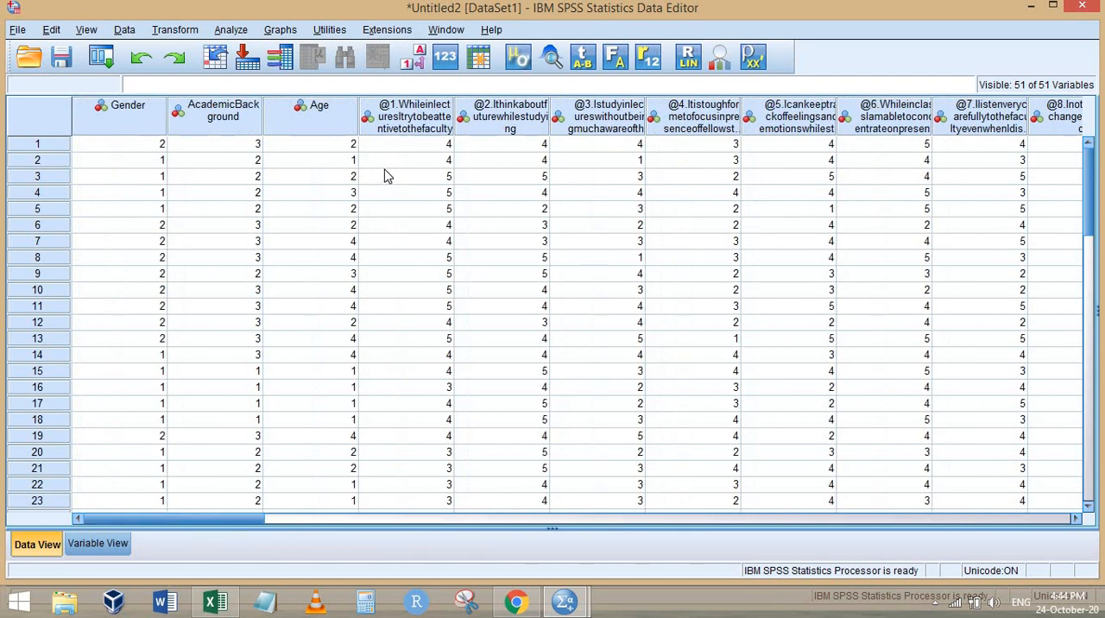
# Return to the variable view and review the labels and names of the rating-scale items
pyautogui.click(97, 544)
pyautogui.scroll(9, 370, 177)
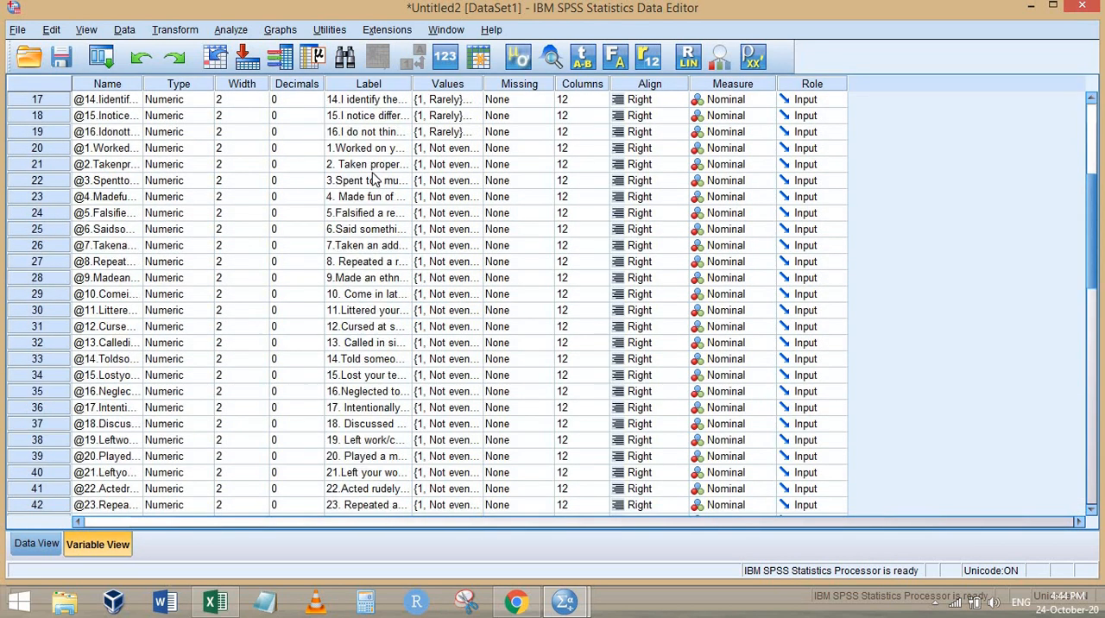
pyautogui.moveTo(370, 164); pyautogui.dragTo(369, 326)
pyautogui.moveTo(367, 432); pyautogui.dragTo(368, 464)
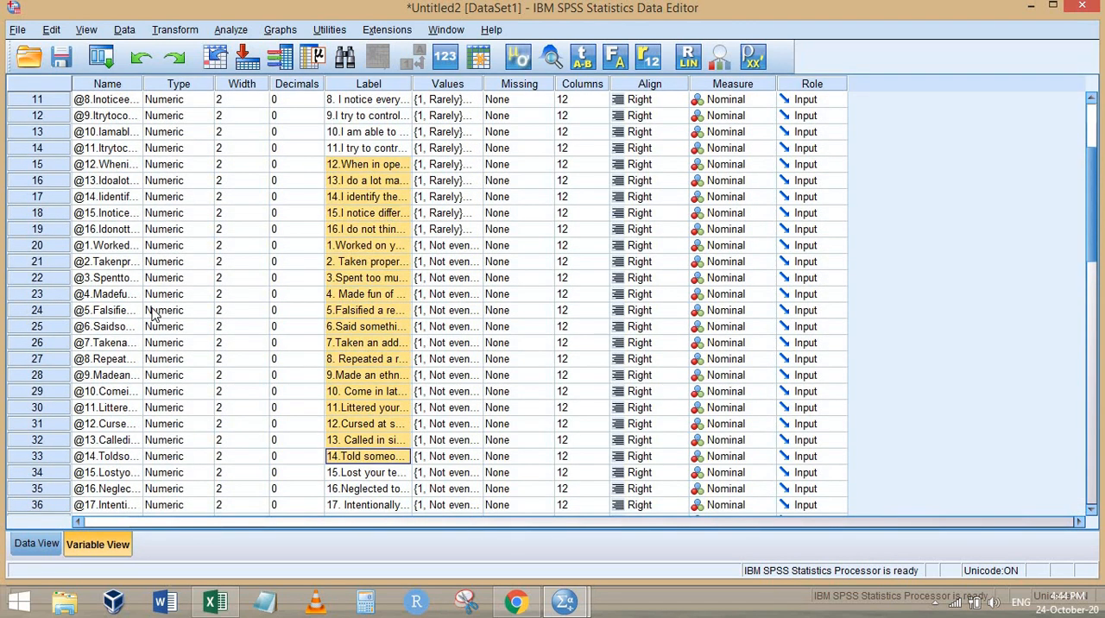
pyautogui.scroll(3, 91, 212)
pyautogui.moveTo(102, 152); pyautogui.dragTo(121, 500)
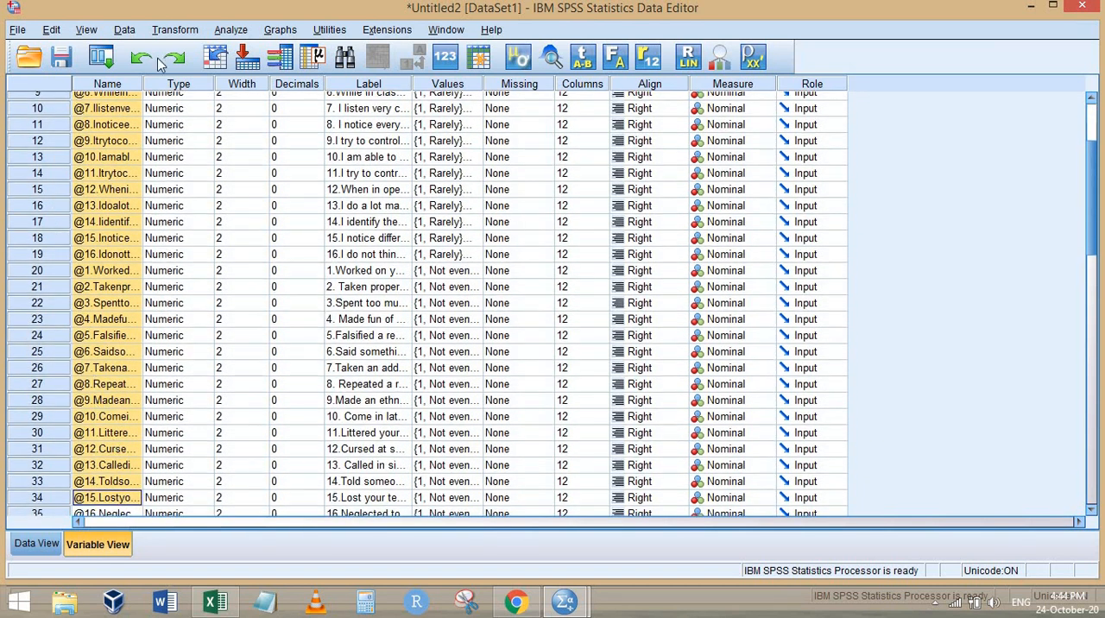
# Inspect the variable list in the Descriptives dialog, close it without running the analysis, and return to the data view
pyautogui.click(230, 30)
pyautogui.moveTo(372, 72)
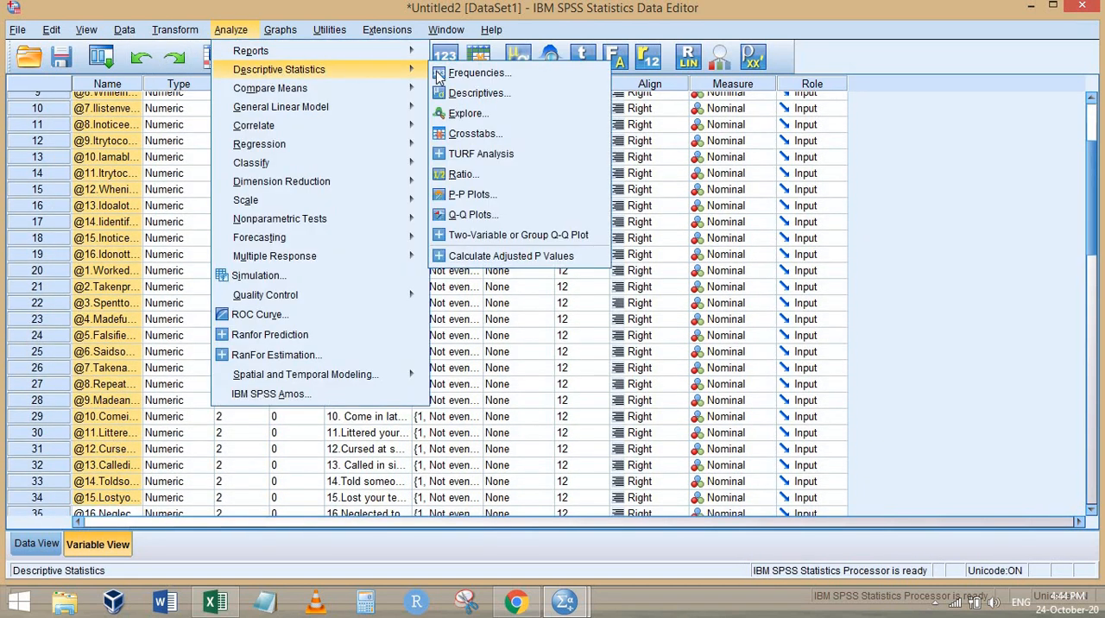
pyautogui.click(529, 91)
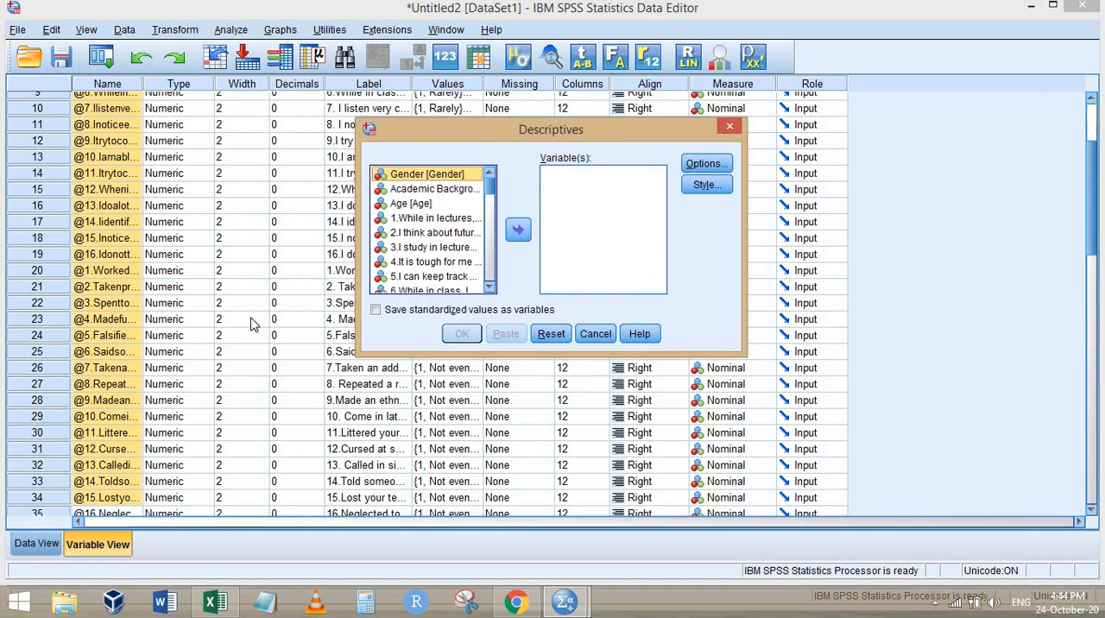
pyautogui.press('Escape')
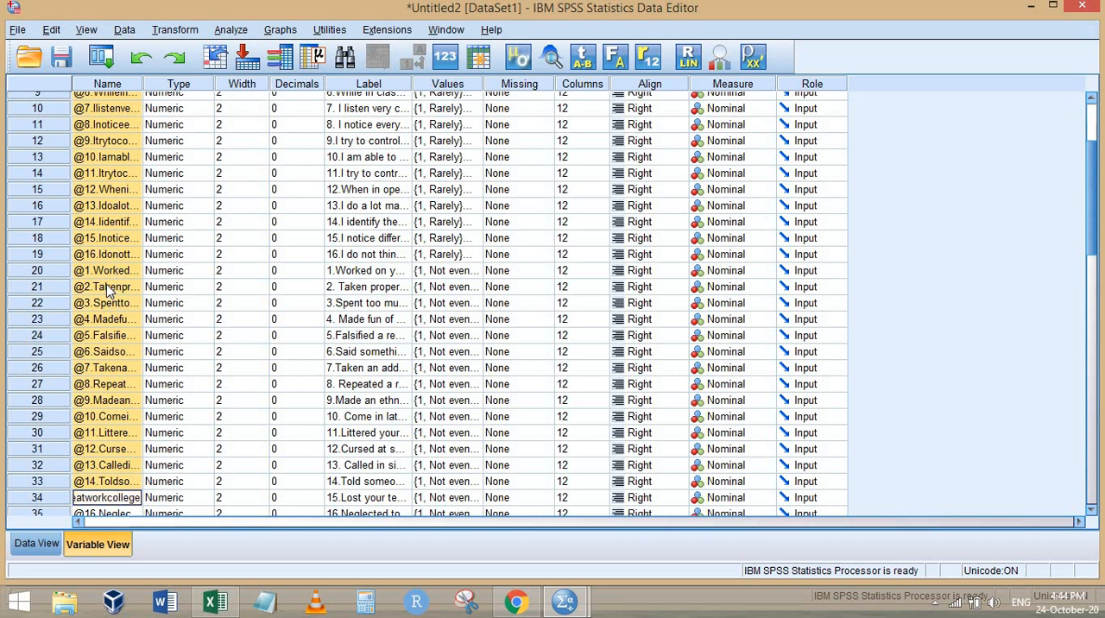
pyautogui.scroll(3, 371, 273)
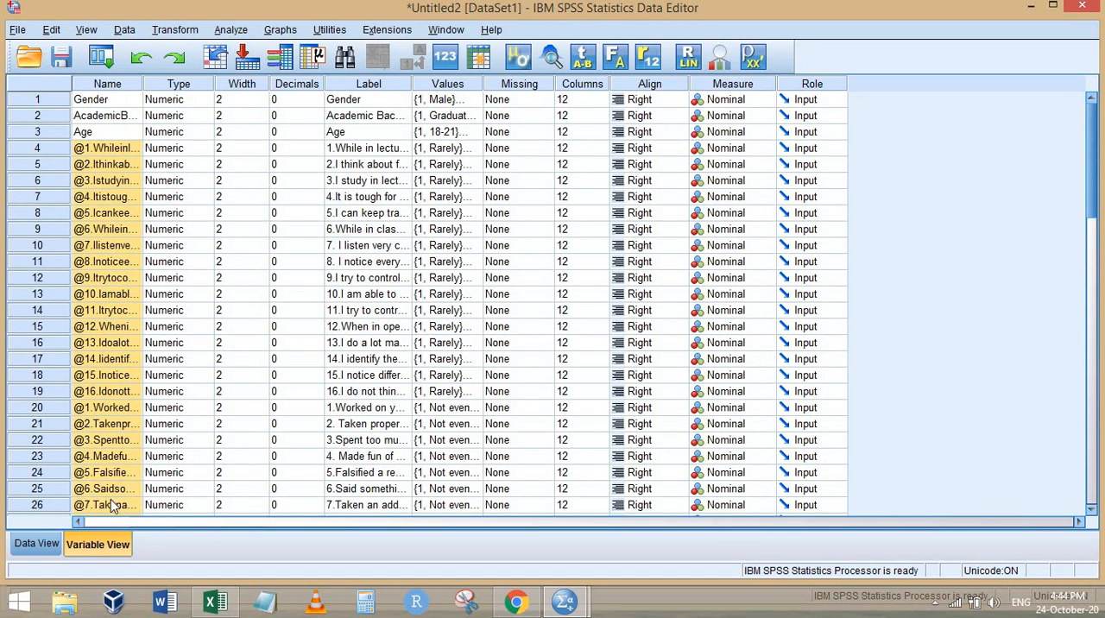
pyautogui.click(35, 544)
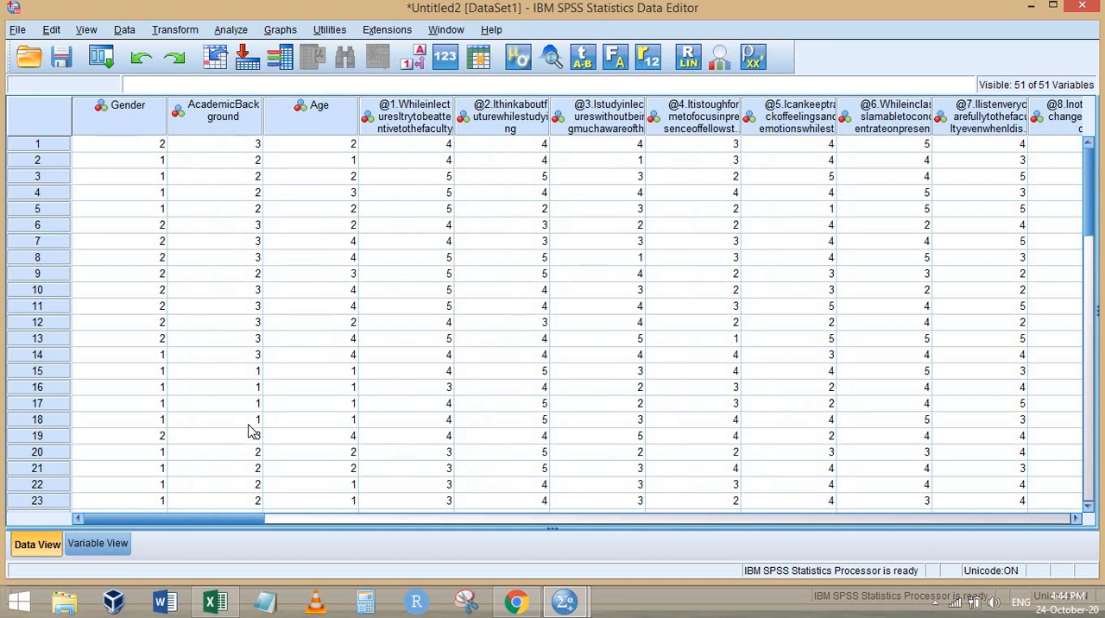